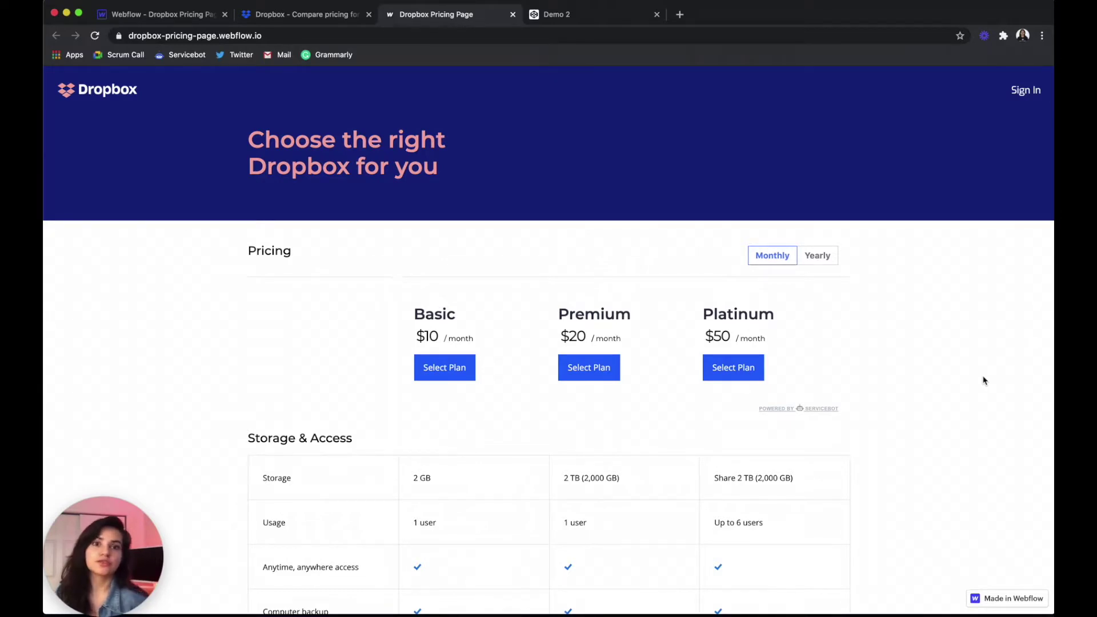
Step: Bring up the real Dropbox 'Compare pricing' plans page for reference
{"action": "left_click", "coordinate": [267, 15]}
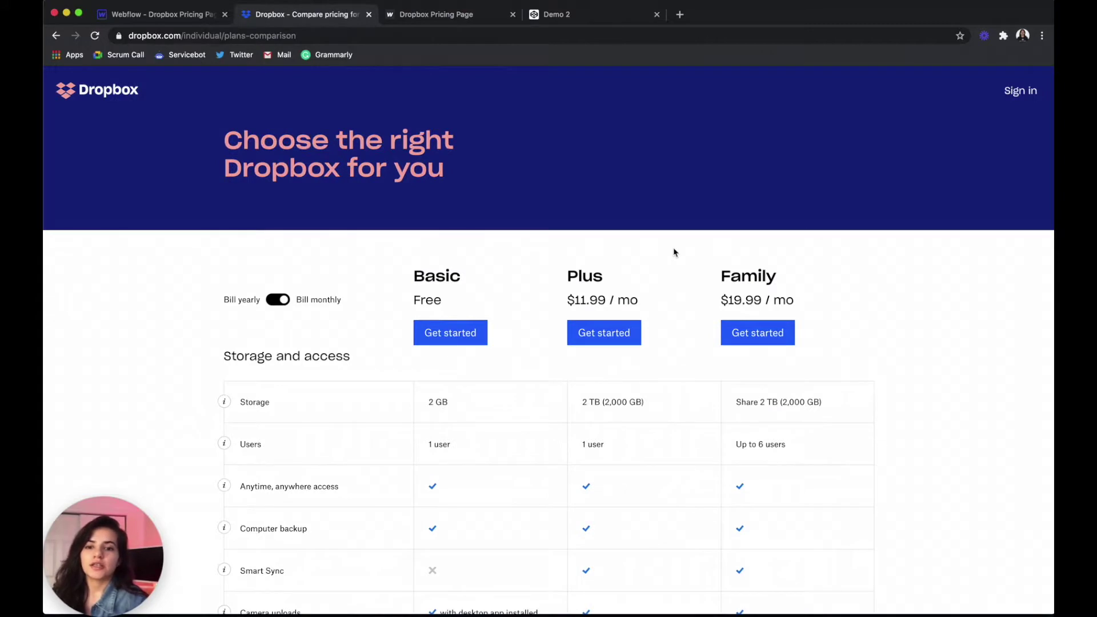
{"action": "scroll", "coordinate": [675, 251], "scroll_direction": "down", "scroll_amount": 1}
{"action": "scroll", "coordinate": [674, 252], "scroll_direction": "down", "scroll_amount": 5}
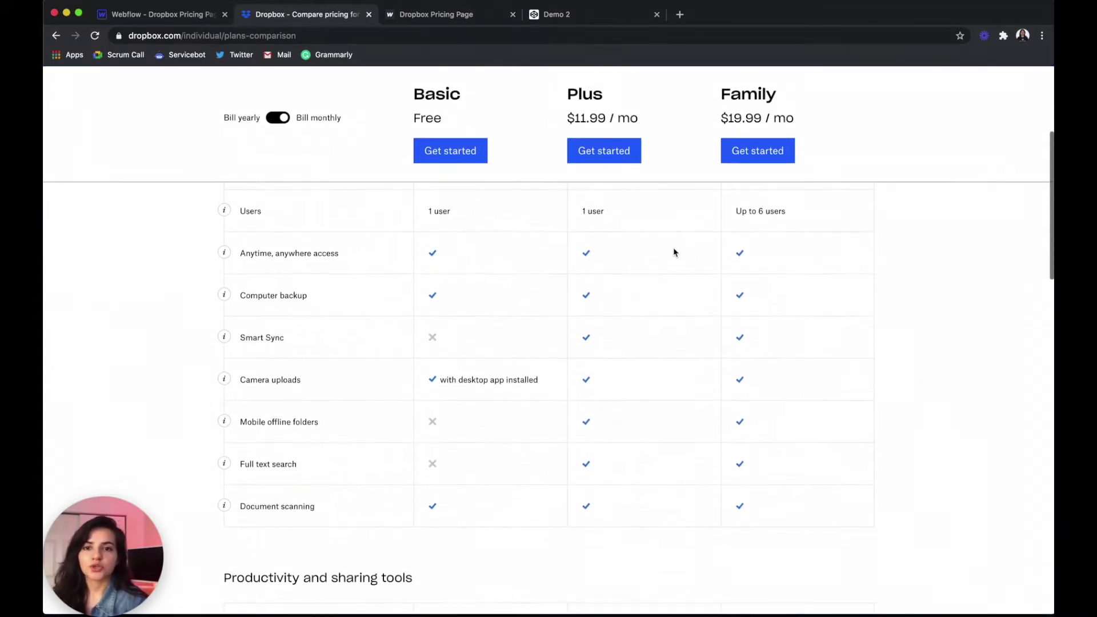
{"action": "scroll", "coordinate": [674, 252], "scroll_direction": "up", "scroll_amount": 5}
{"action": "scroll", "coordinate": [675, 253], "scroll_direction": "up", "scroll_amount": 1}
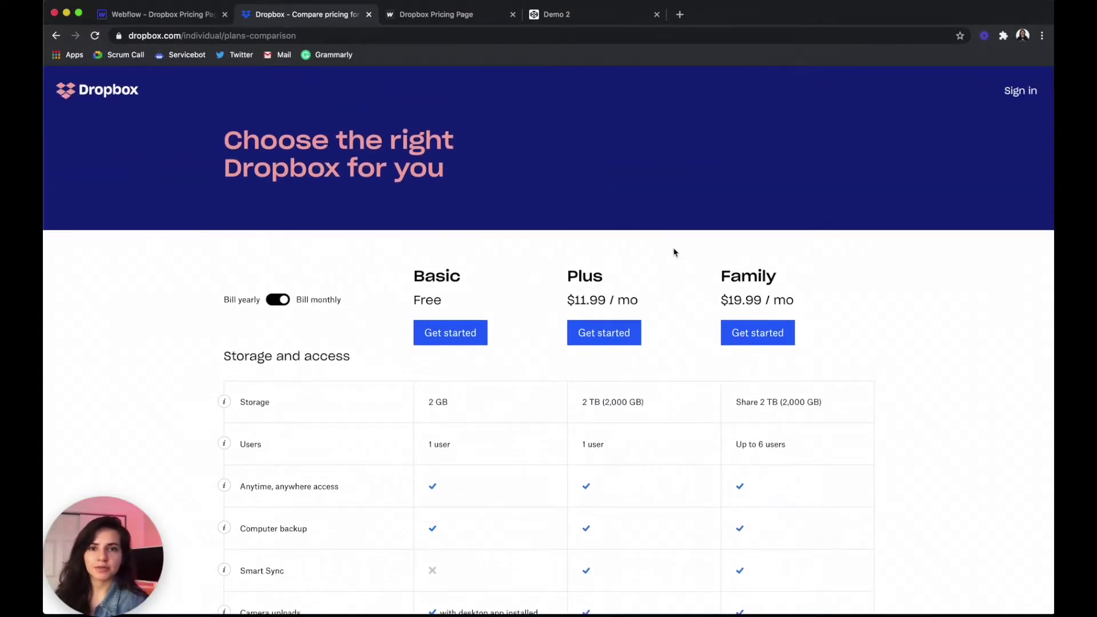
{"action": "scroll", "coordinate": [674, 252], "scroll_direction": "down", "scroll_amount": 20}
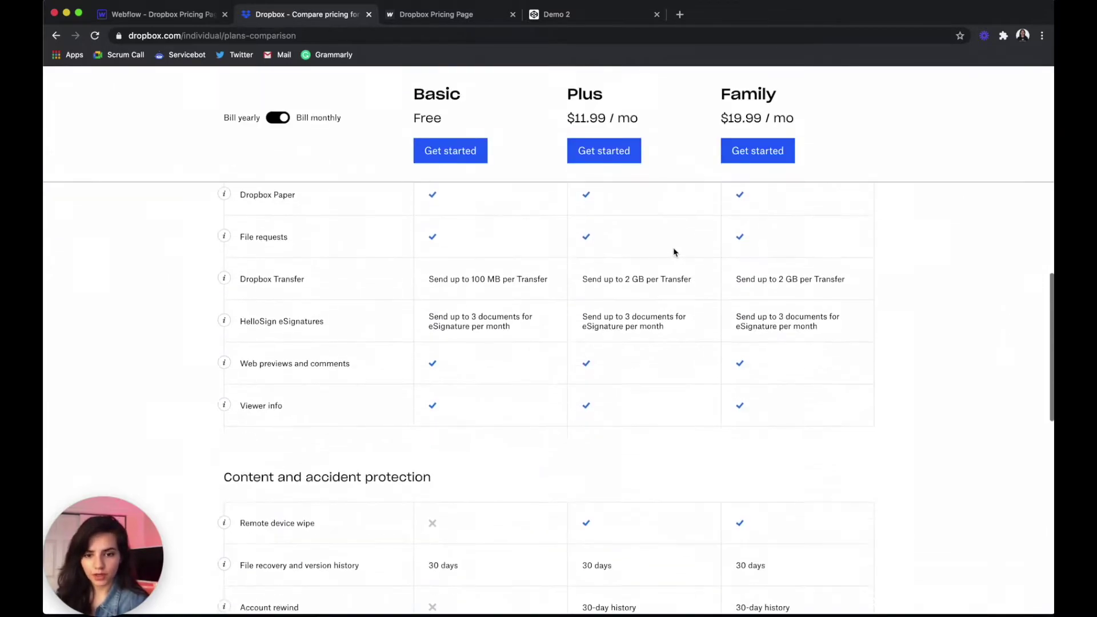
{"action": "scroll", "coordinate": [674, 252], "scroll_direction": "down", "scroll_amount": 2}
{"action": "scroll", "coordinate": [674, 251], "scroll_direction": "up", "scroll_amount": 20}
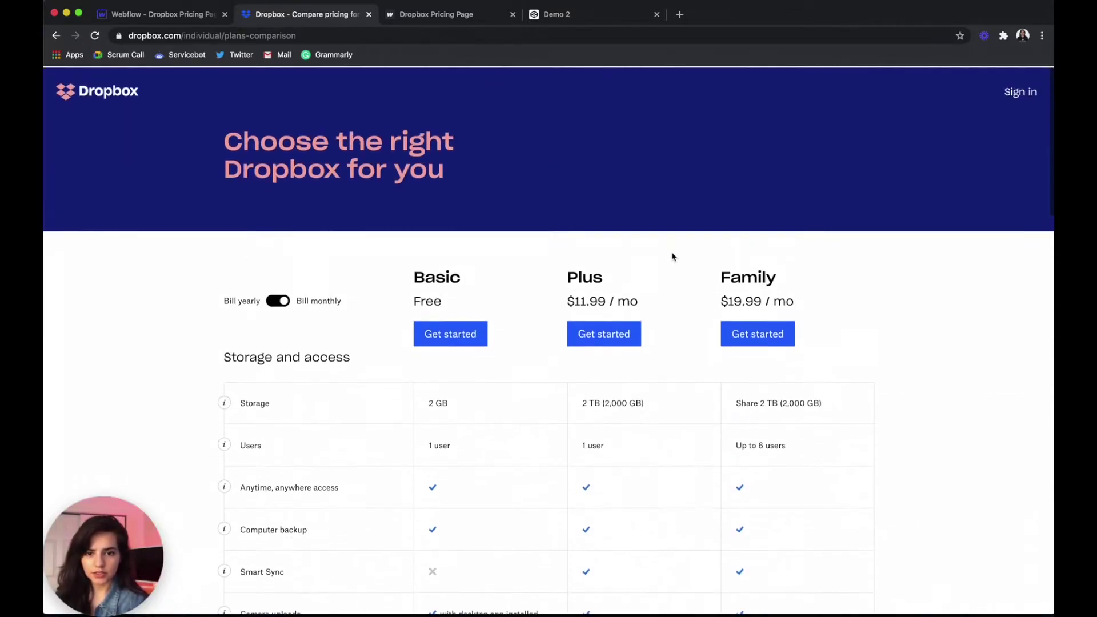
{"action": "scroll", "coordinate": [899, 370], "scroll_direction": "down", "scroll_amount": 10}
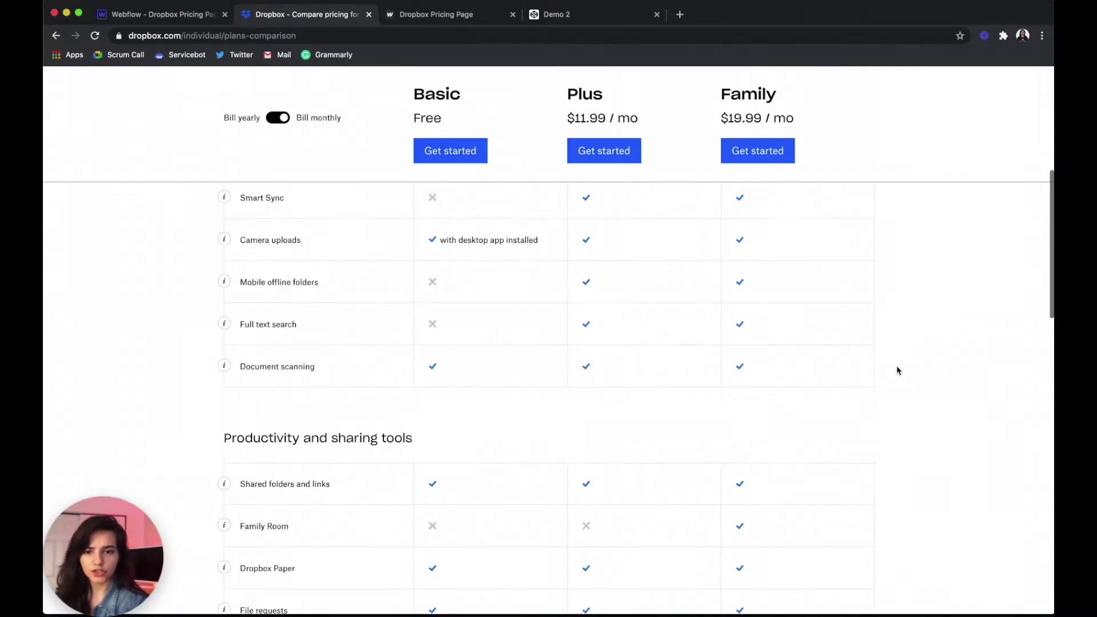
{"action": "scroll", "coordinate": [899, 371], "scroll_direction": "down", "scroll_amount": 10}
{"action": "scroll", "coordinate": [901, 152], "scroll_direction": "up", "scroll_amount": 8}
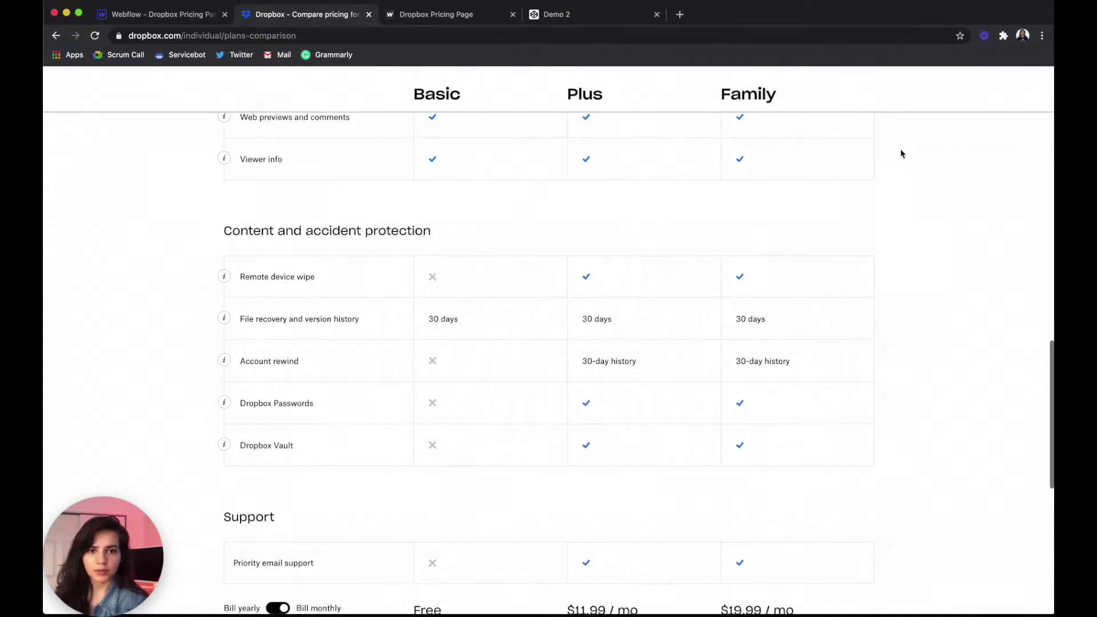
{"action": "scroll", "coordinate": [897, 138], "scroll_direction": "up", "scroll_amount": 10}
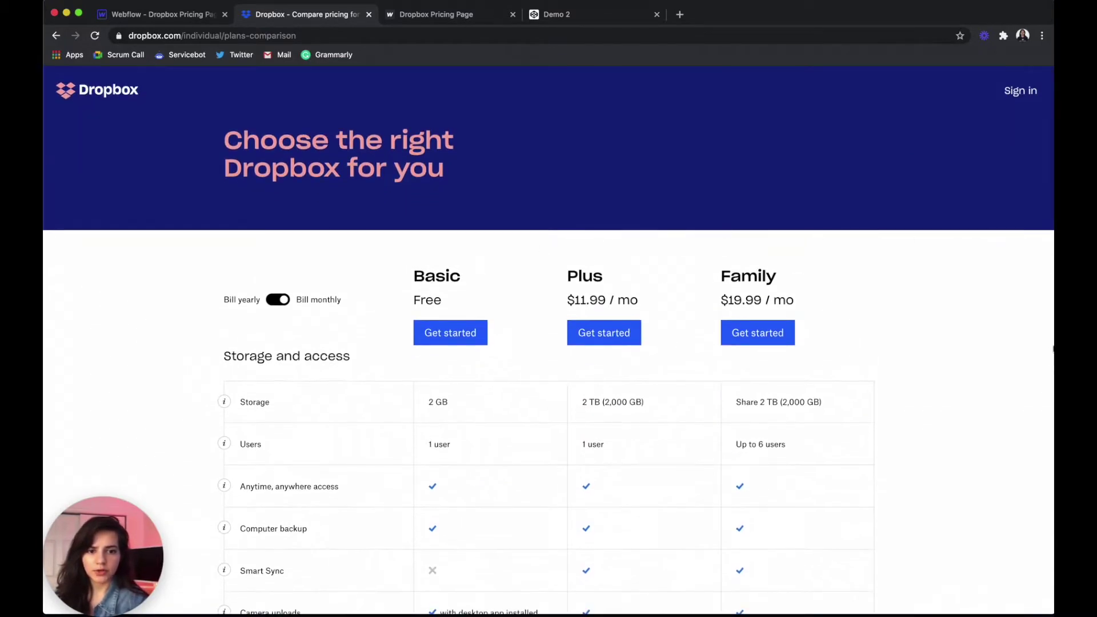
{"action": "scroll", "coordinate": [873, 364], "scroll_direction": "down", "scroll_amount": 20}
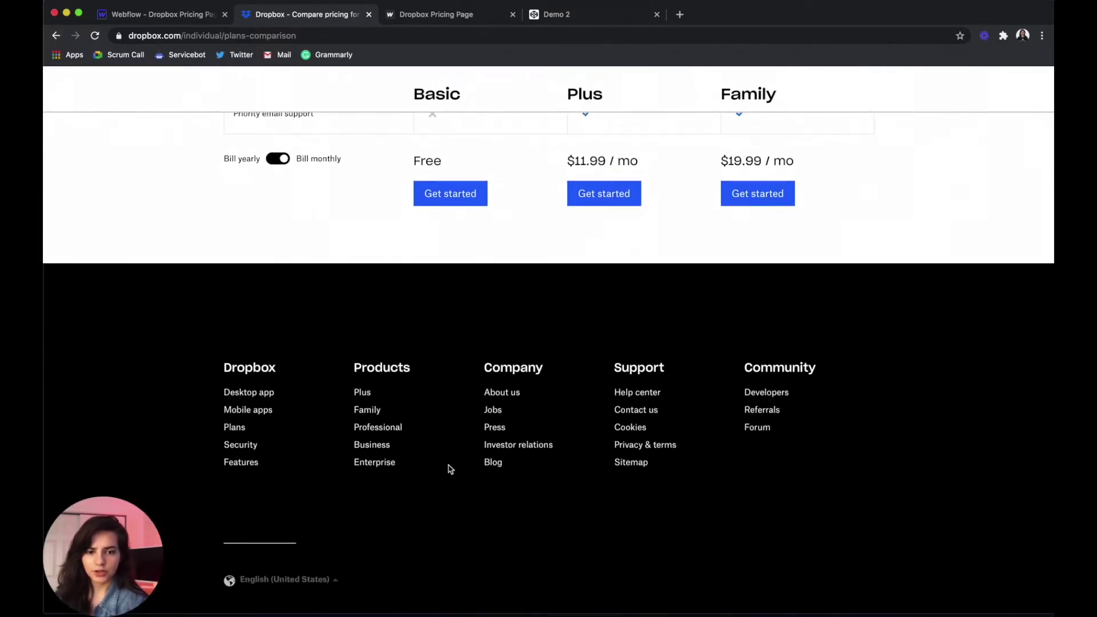
{"action": "scroll", "coordinate": [513, 267], "scroll_direction": "up", "scroll_amount": 20}
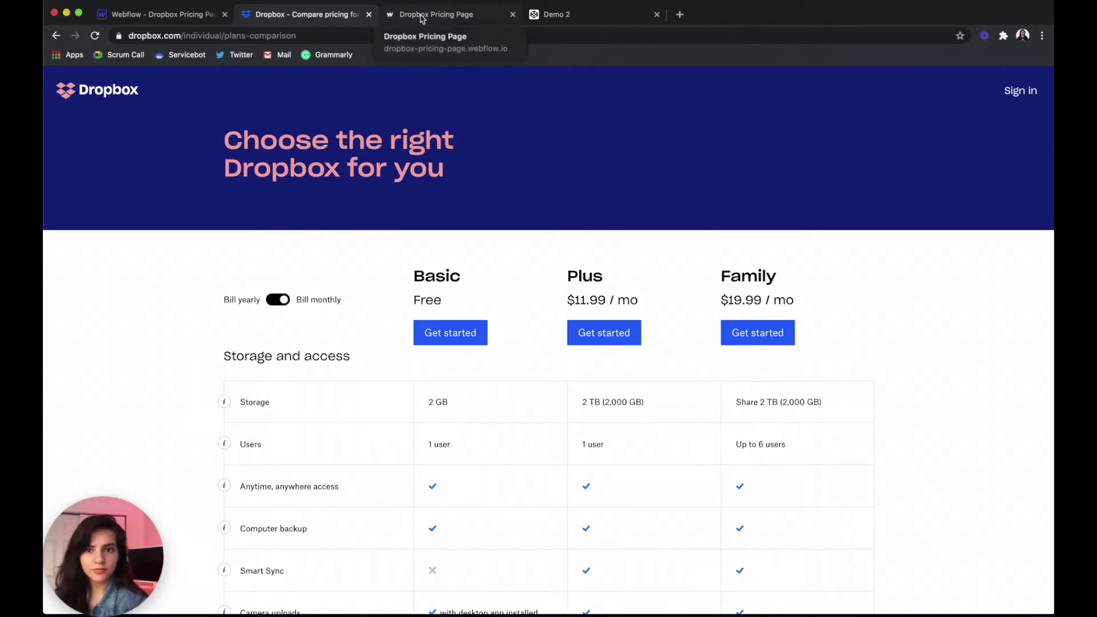
{"action": "left_click", "coordinate": [137, 17]}
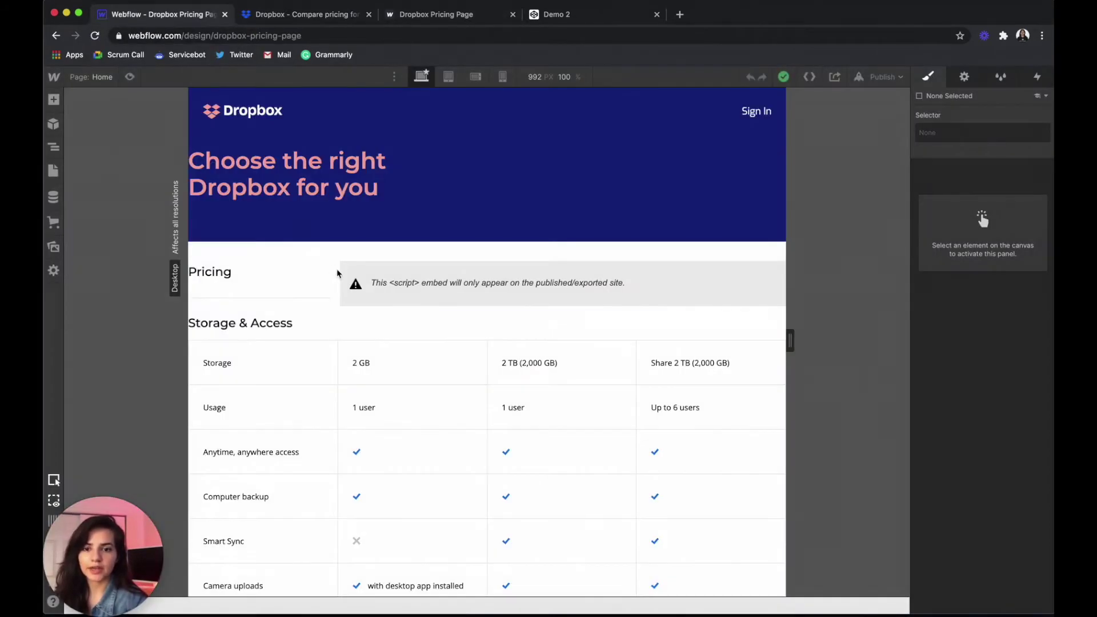
{"action": "left_click", "coordinate": [130, 76]}
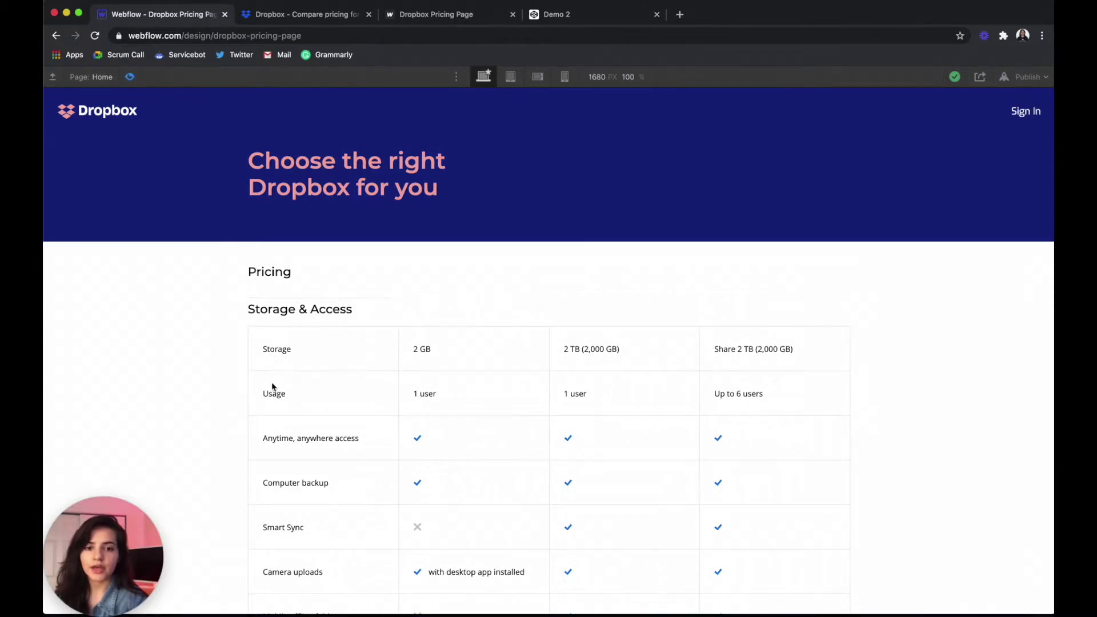
{"action": "scroll", "coordinate": [272, 387], "scroll_direction": "down", "scroll_amount": 20}
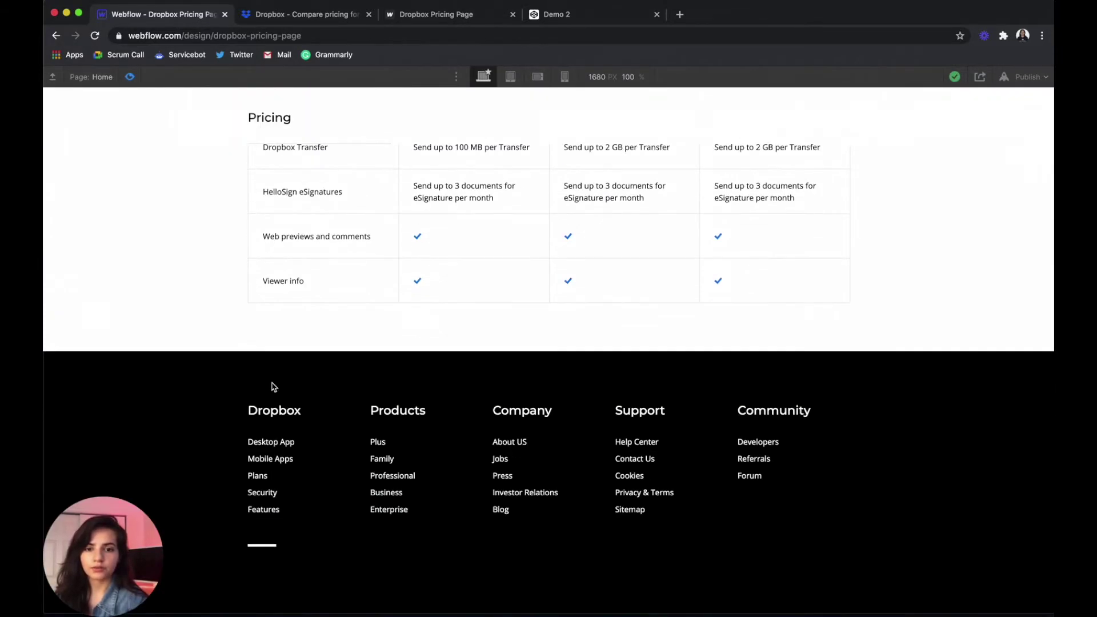
{"action": "scroll", "coordinate": [273, 387], "scroll_direction": "up", "scroll_amount": 20}
{"action": "left_click", "coordinate": [130, 77]}
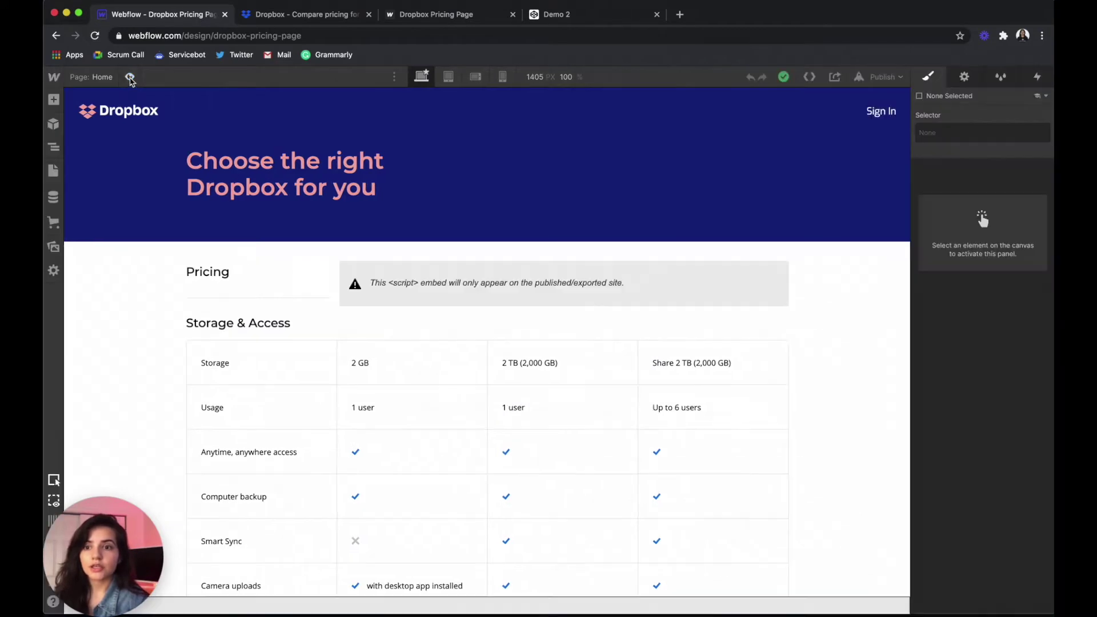
{"action": "scroll", "coordinate": [427, 225], "scroll_direction": "down", "scroll_amount": 10}
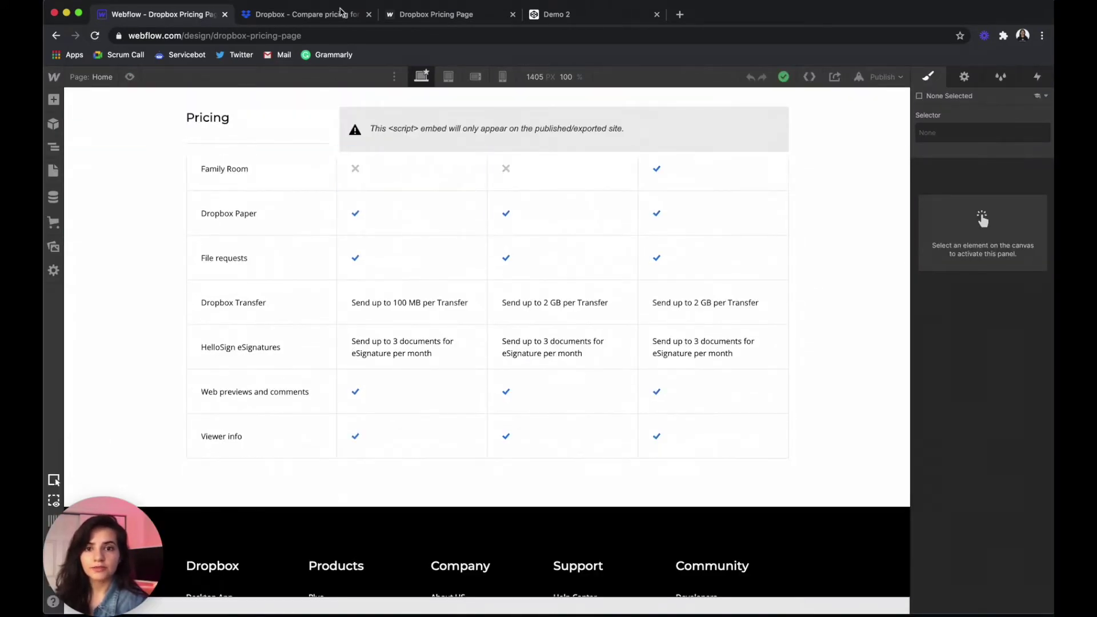
{"action": "scroll", "coordinate": [320, 299], "scroll_direction": "up", "scroll_amount": 15}
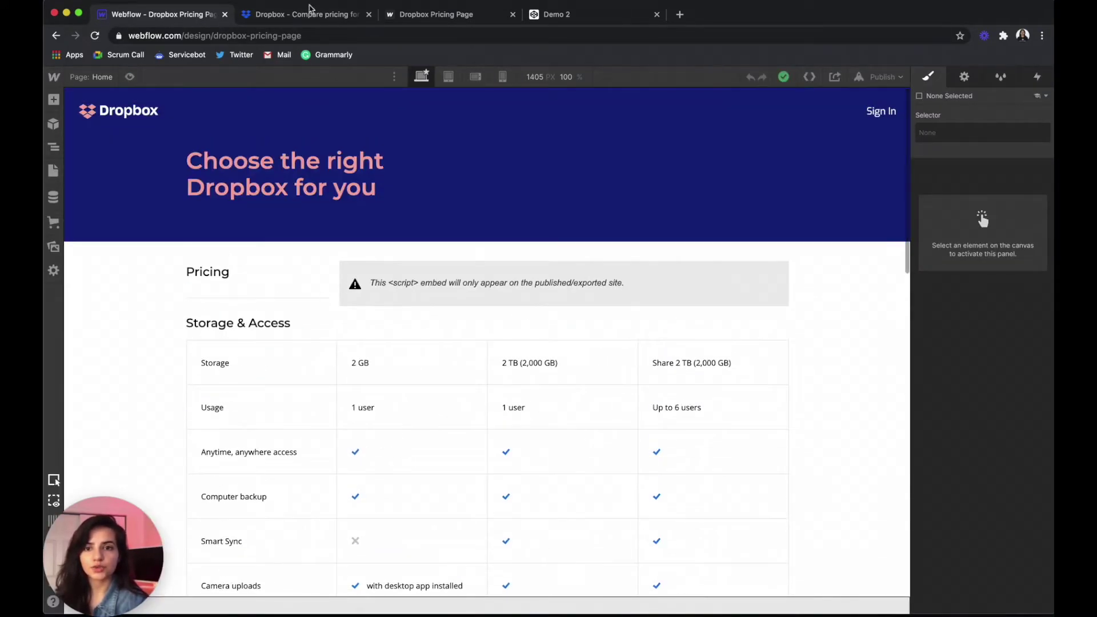
{"action": "left_click", "coordinate": [310, 9]}
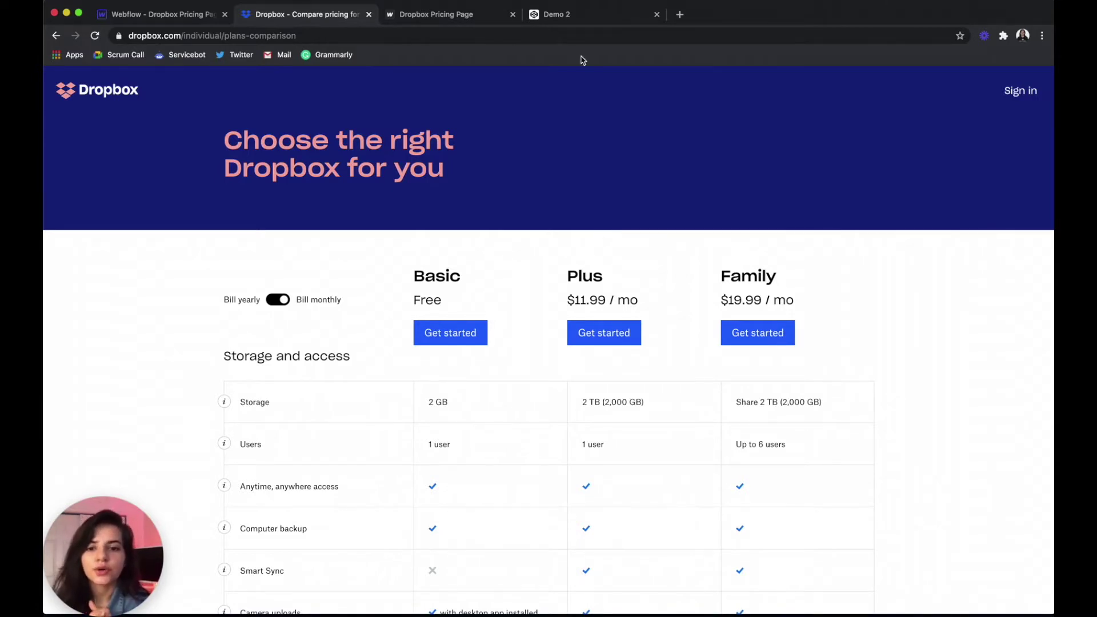
Step: Load stripe.com in a new tab and go to the Dashboard's Products list
{"action": "left_click", "coordinate": [679, 15]}
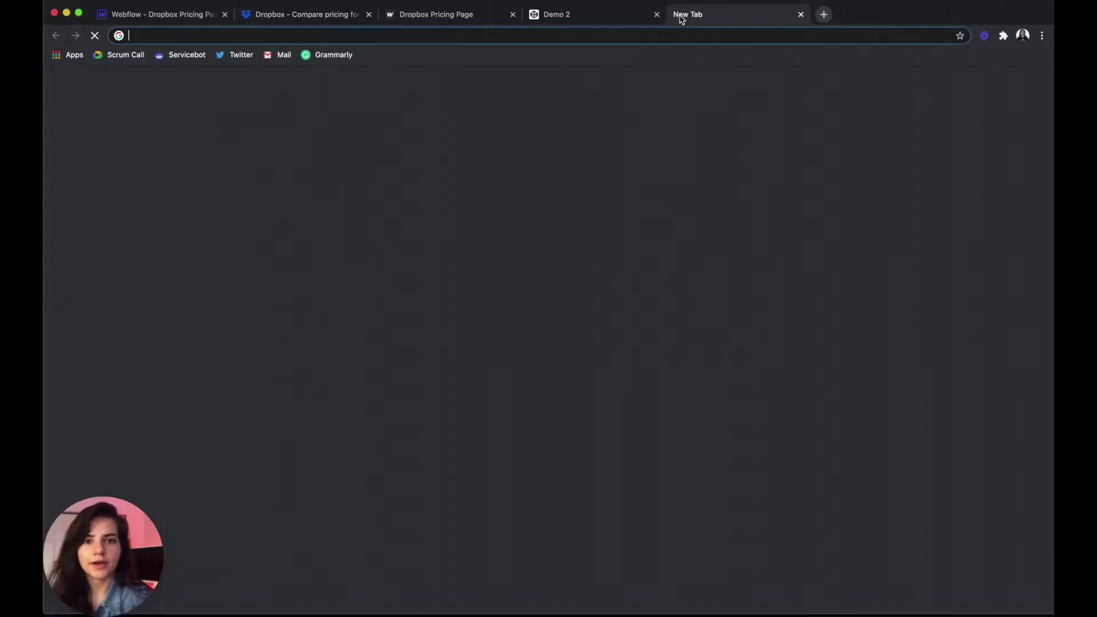
{"action": "type", "text": "stripe.com"}
{"action": "key", "text": "Return"}
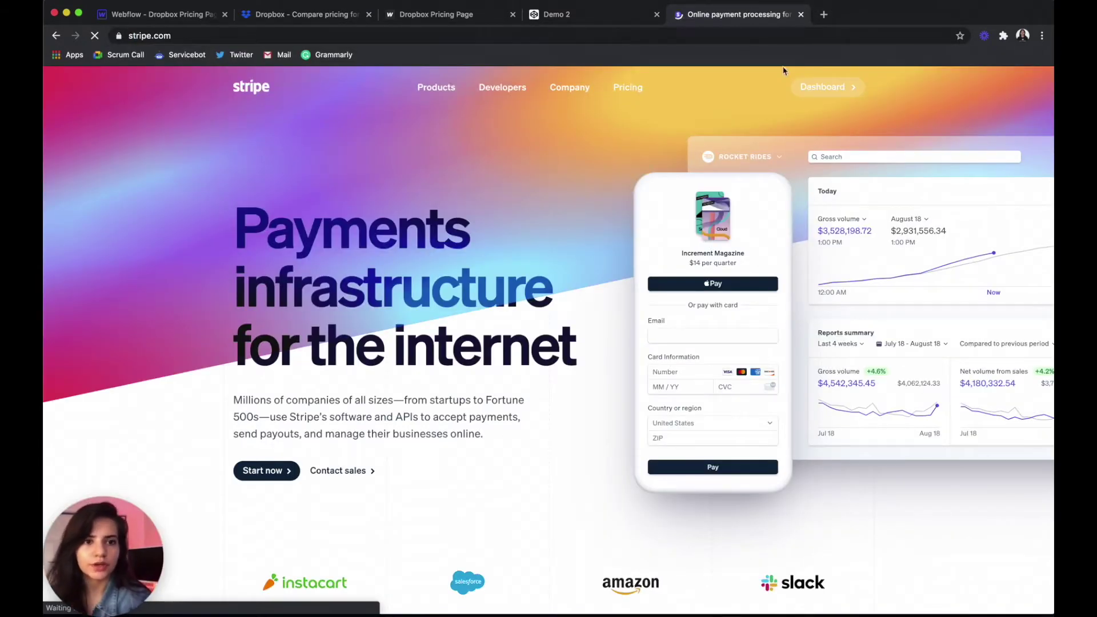
{"action": "left_click", "coordinate": [818, 99]}
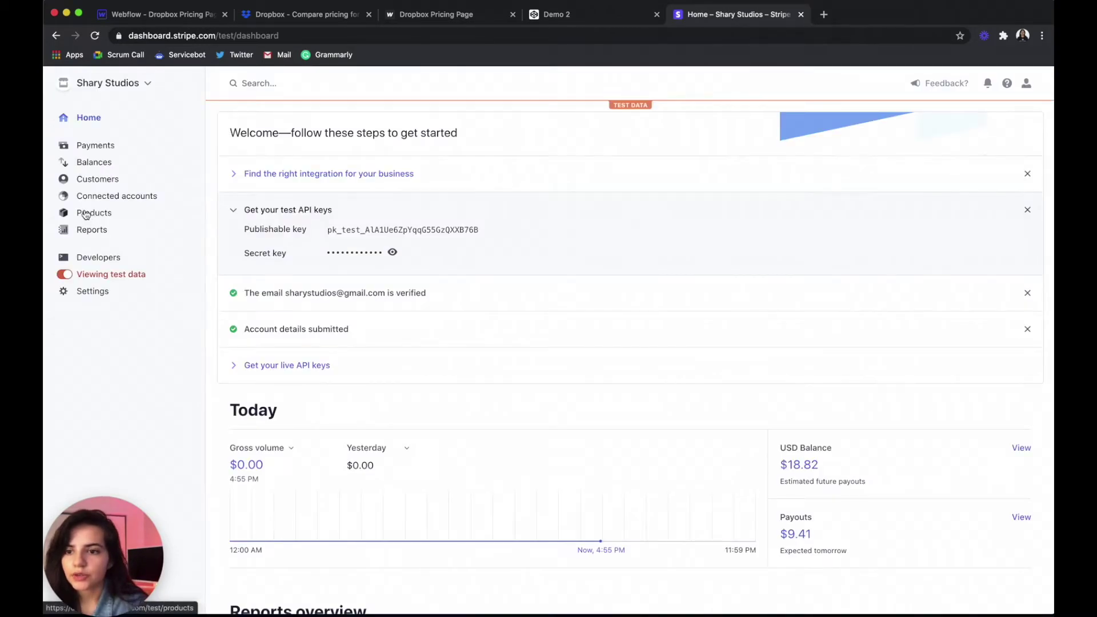
{"action": "left_click", "coordinate": [85, 213]}
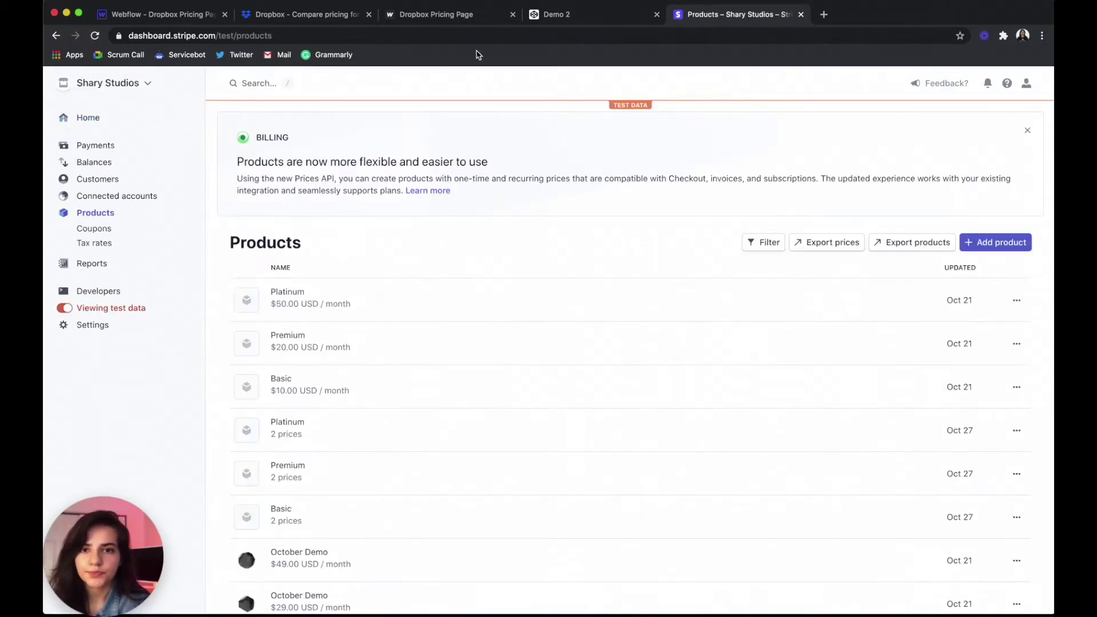
Step: Set Dropbox's plans to Bill yearly so Plus shows $9.99/mo and Family $16.99/mo
{"action": "left_click", "coordinate": [311, 16]}
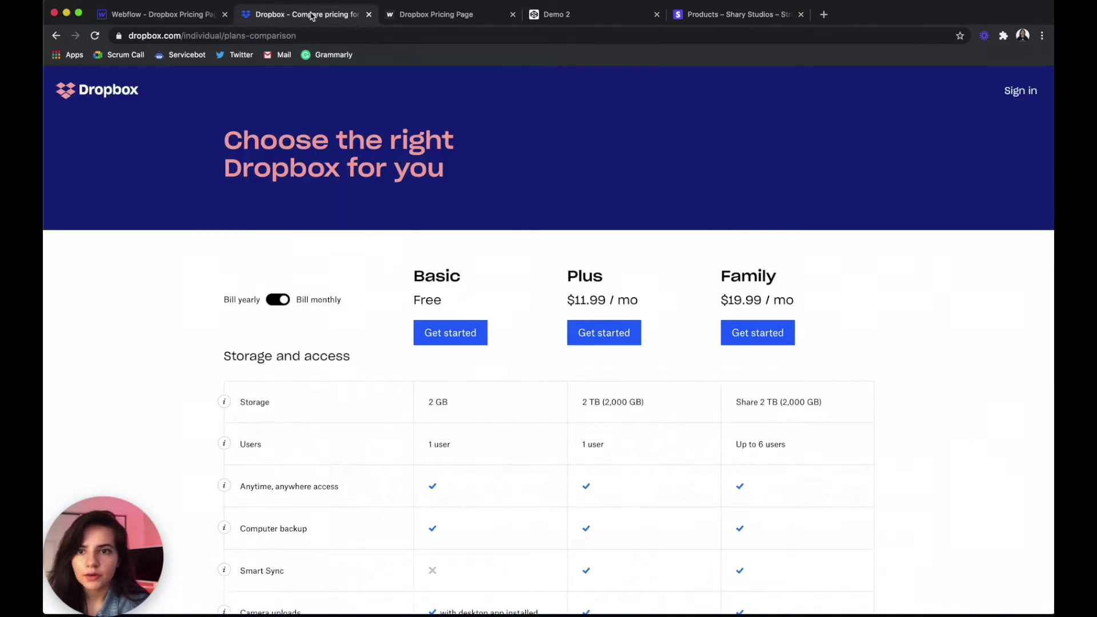
{"action": "scroll", "coordinate": [366, 392], "scroll_direction": "down", "scroll_amount": 2}
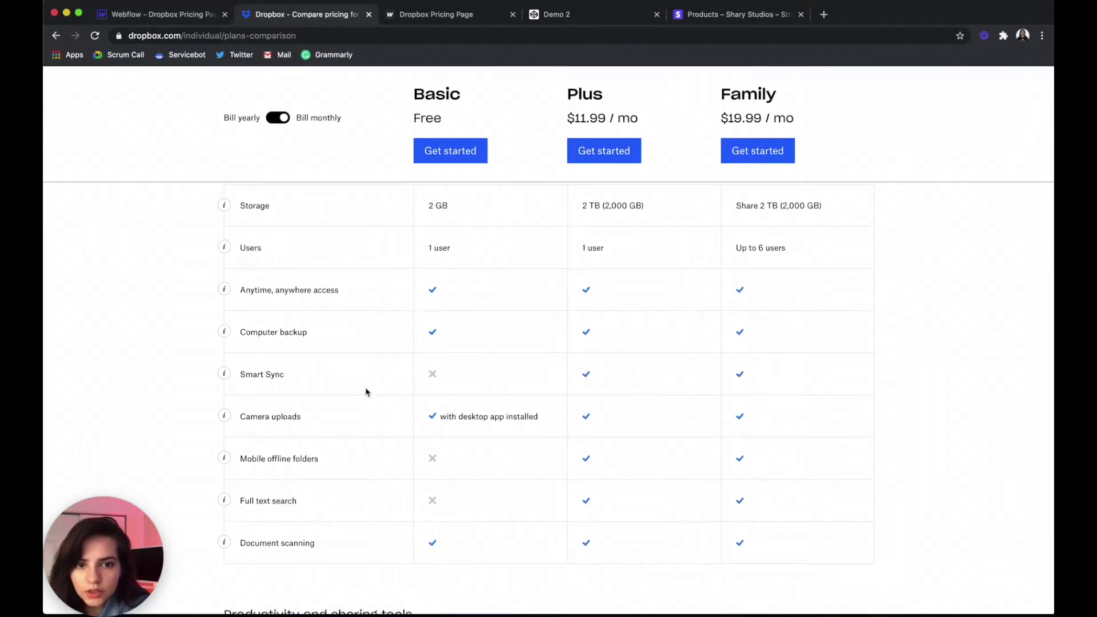
{"action": "scroll", "coordinate": [366, 392], "scroll_direction": "up", "scroll_amount": 4}
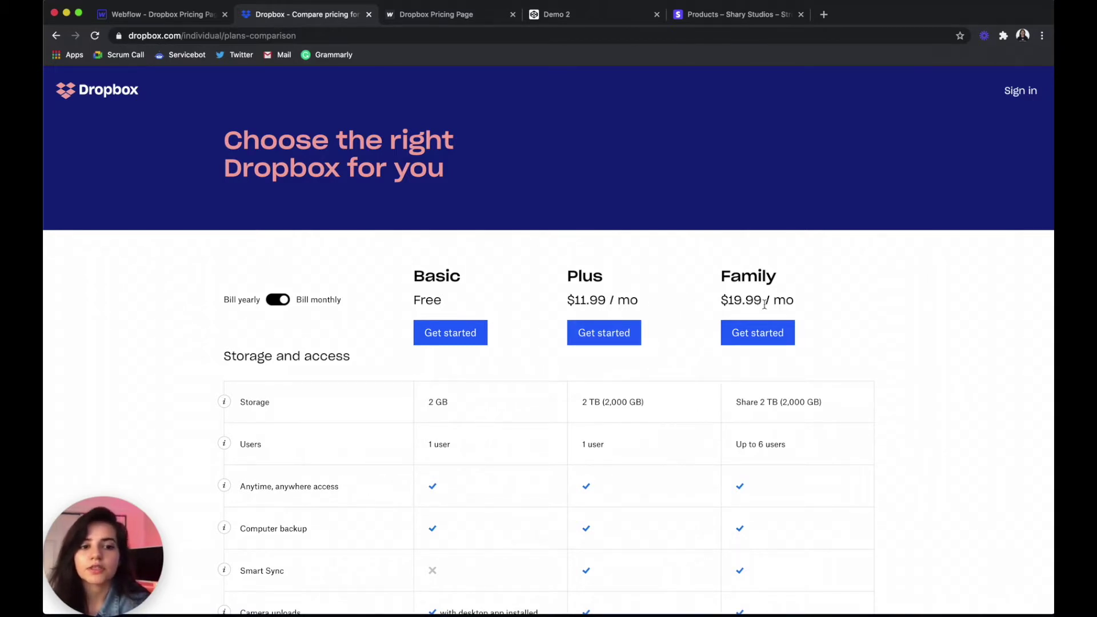
{"action": "left_click", "coordinate": [277, 305]}
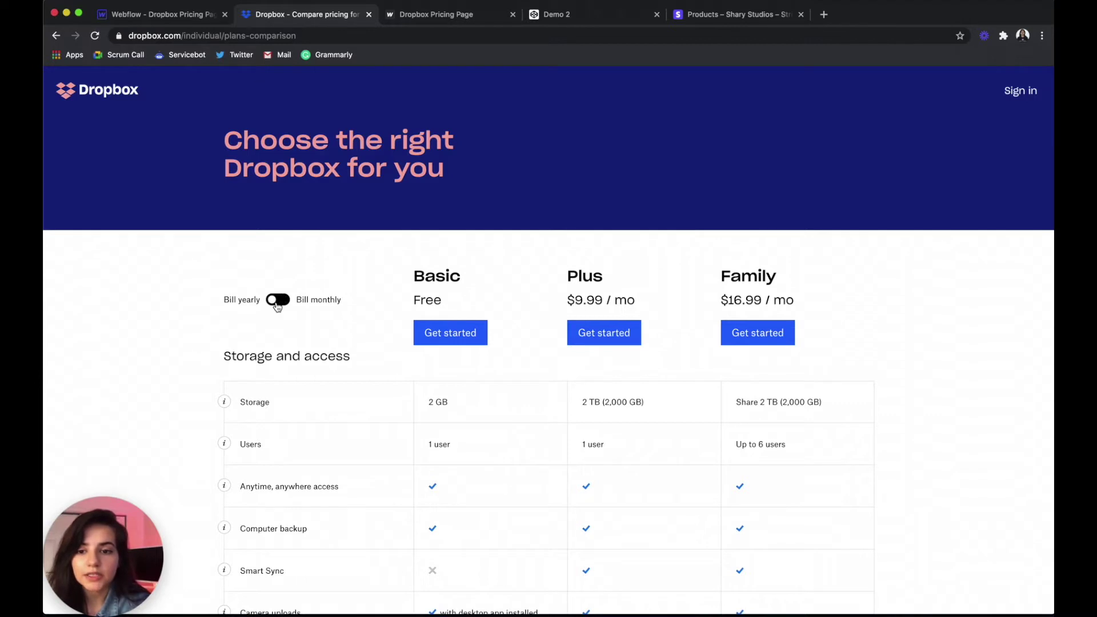
{"action": "left_click", "coordinate": [277, 304]}
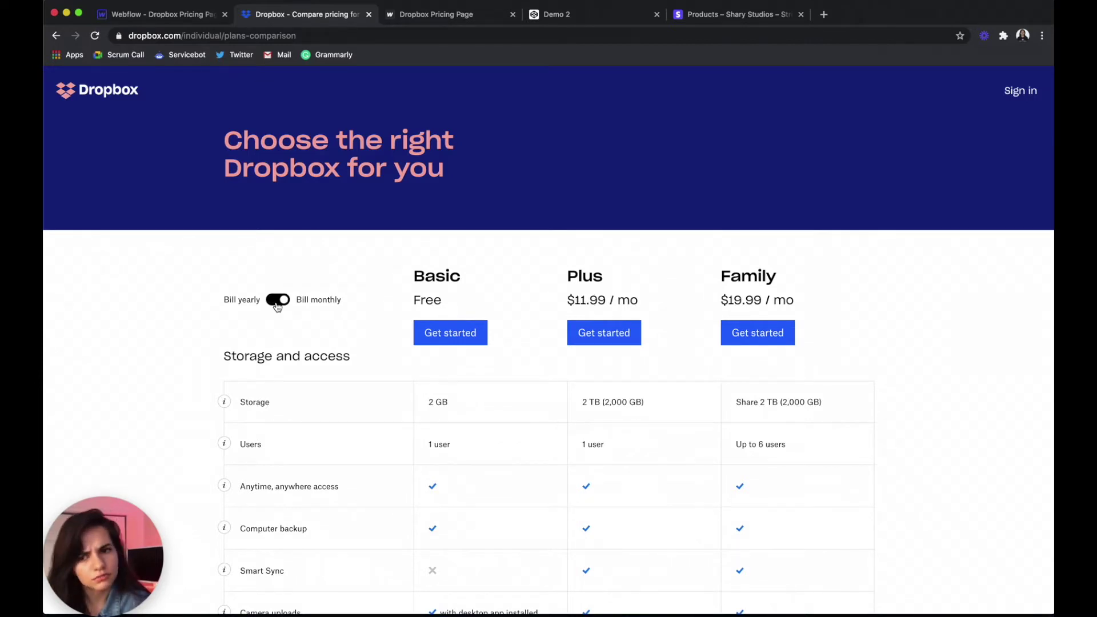
{"action": "left_click", "coordinate": [277, 304]}
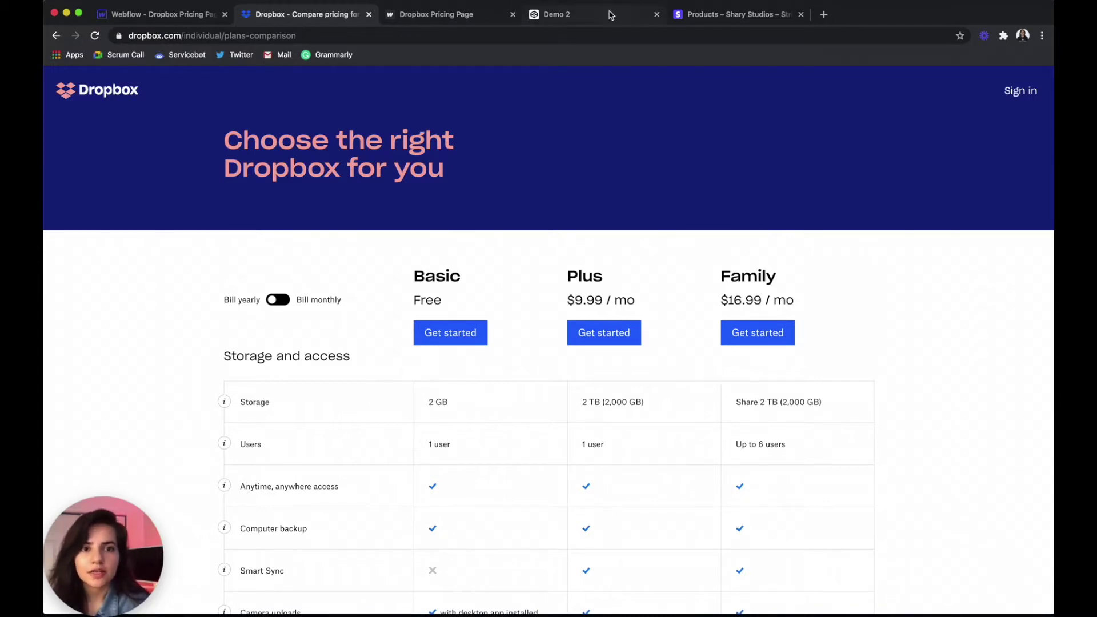
Step: Start a new Stripe product and name it Basic
{"action": "left_click", "coordinate": [723, 17]}
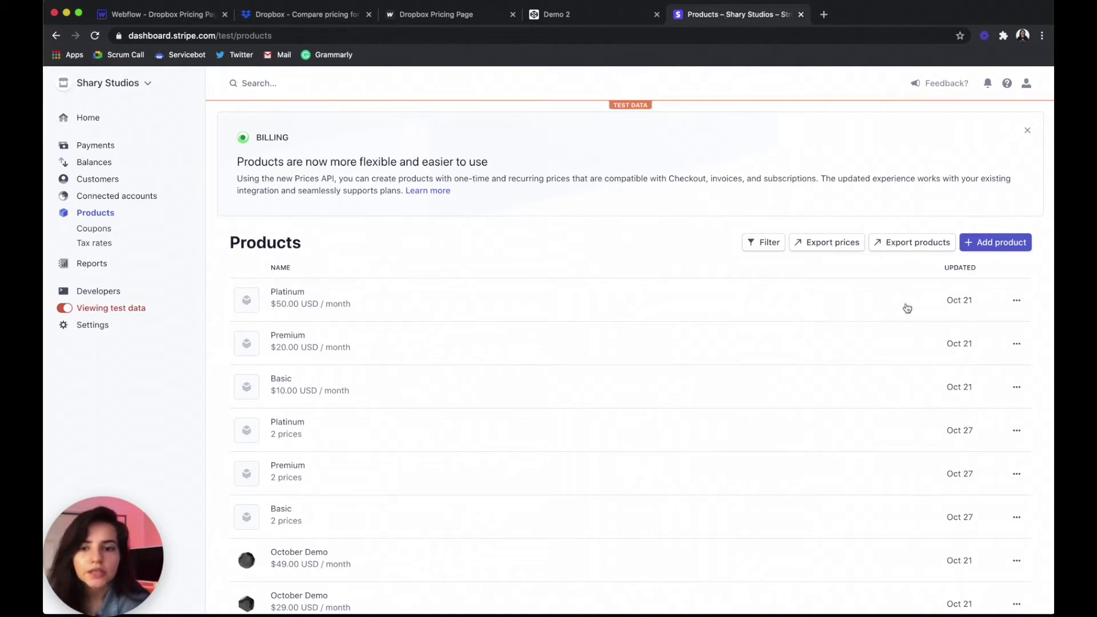
{"action": "left_click", "coordinate": [985, 247]}
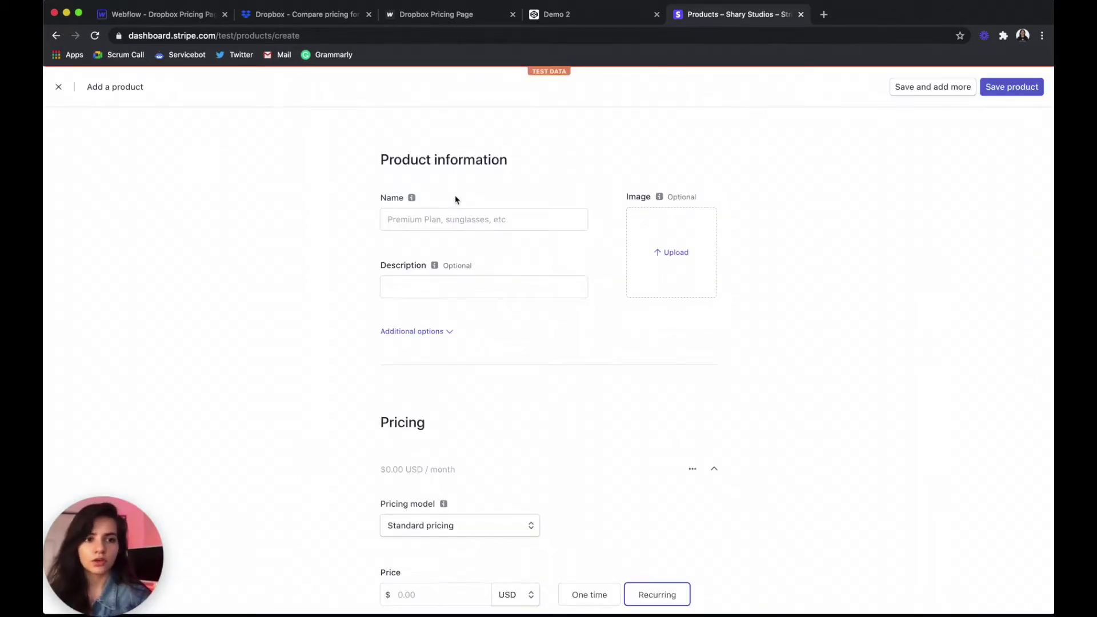
{"action": "left_click", "coordinate": [448, 213]}
{"action": "left_click", "coordinate": [476, 206]}
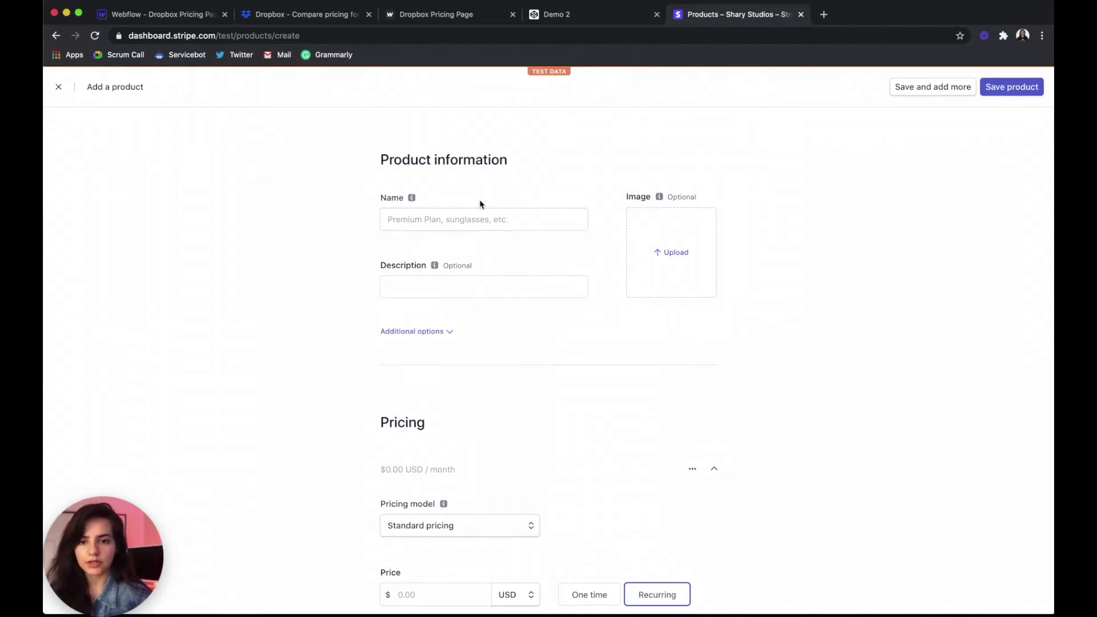
{"action": "left_click", "coordinate": [451, 215]}
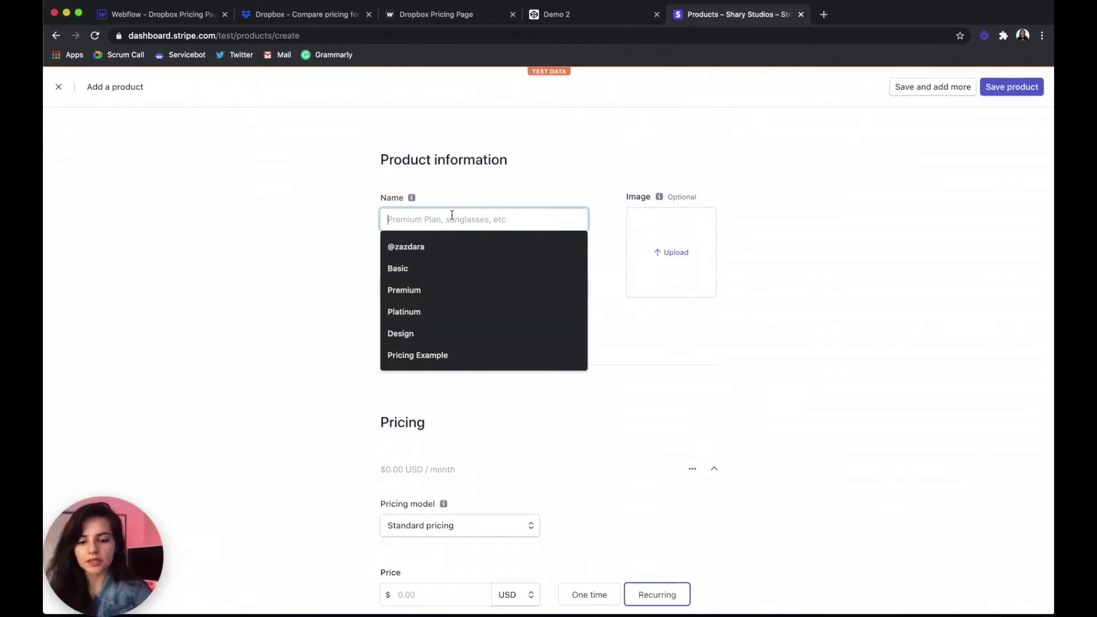
{"action": "type", "text": "Basic"}
{"action": "left_click", "coordinate": [333, 237]}
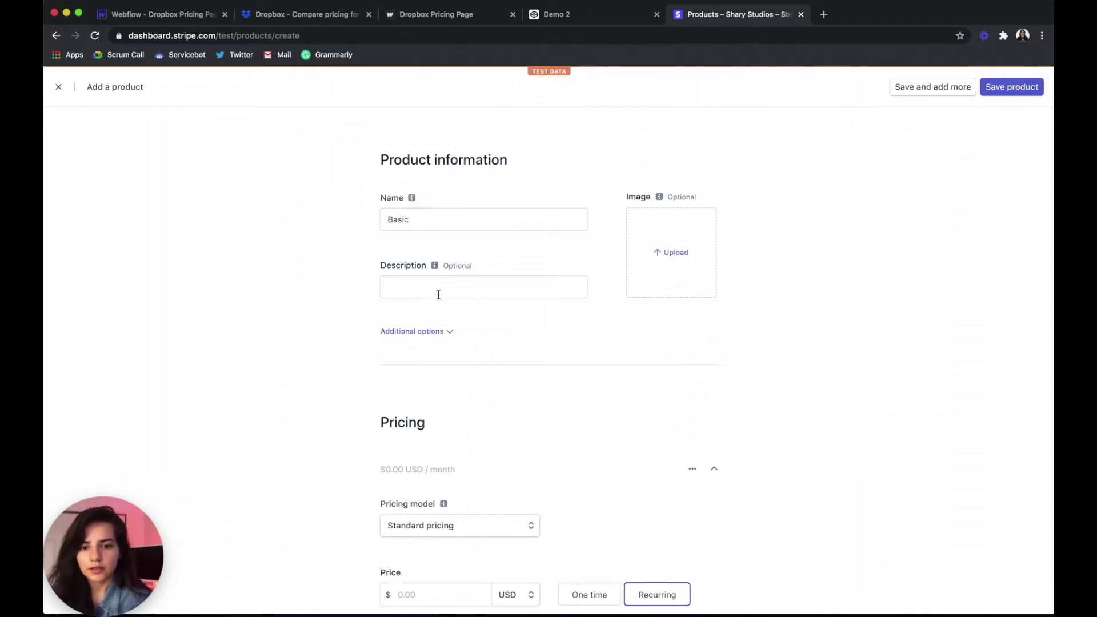
Step: Add product metadata sb_service = Dropbox
{"action": "left_click", "coordinate": [425, 333]}
{"action": "scroll", "coordinate": [426, 336], "scroll_direction": "down", "scroll_amount": 2}
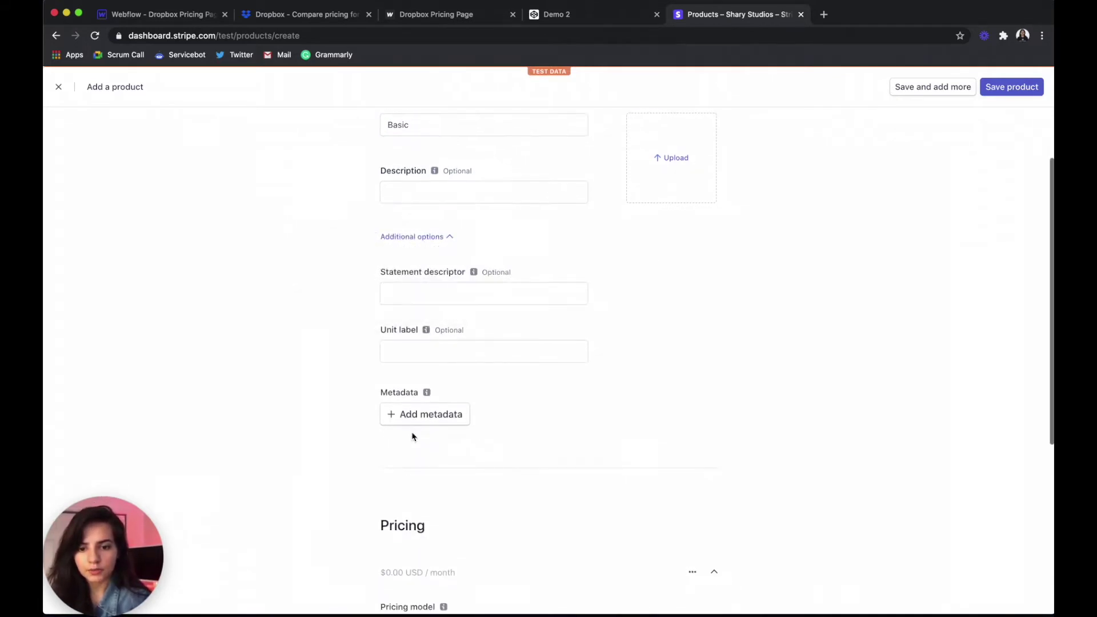
{"action": "left_click", "coordinate": [410, 414]}
{"action": "left_click", "coordinate": [412, 442]}
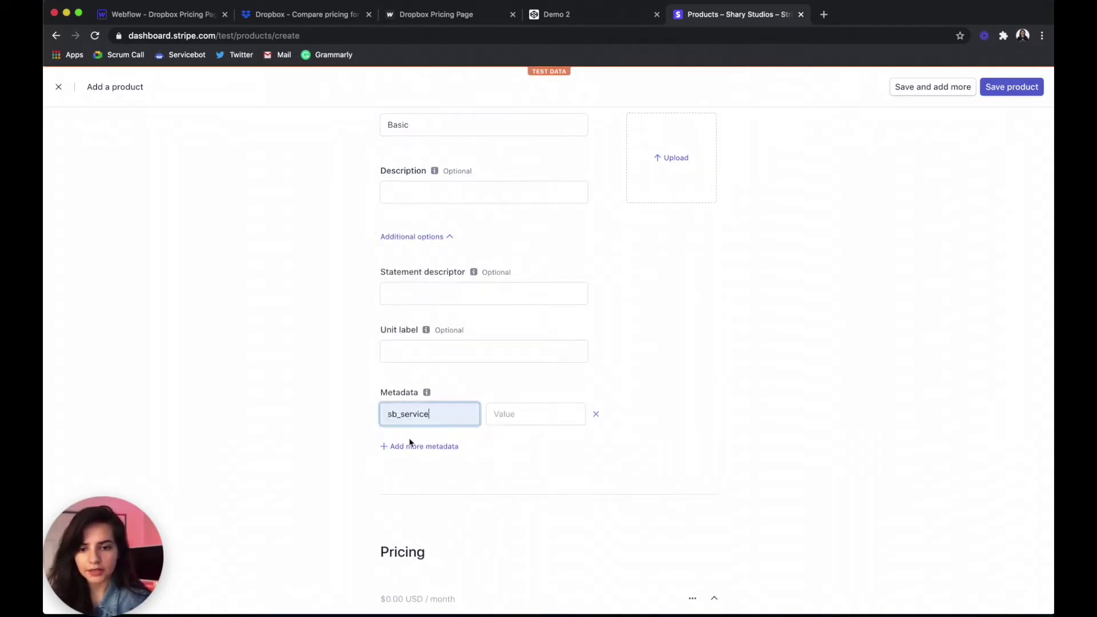
{"action": "left_click", "coordinate": [506, 413]}
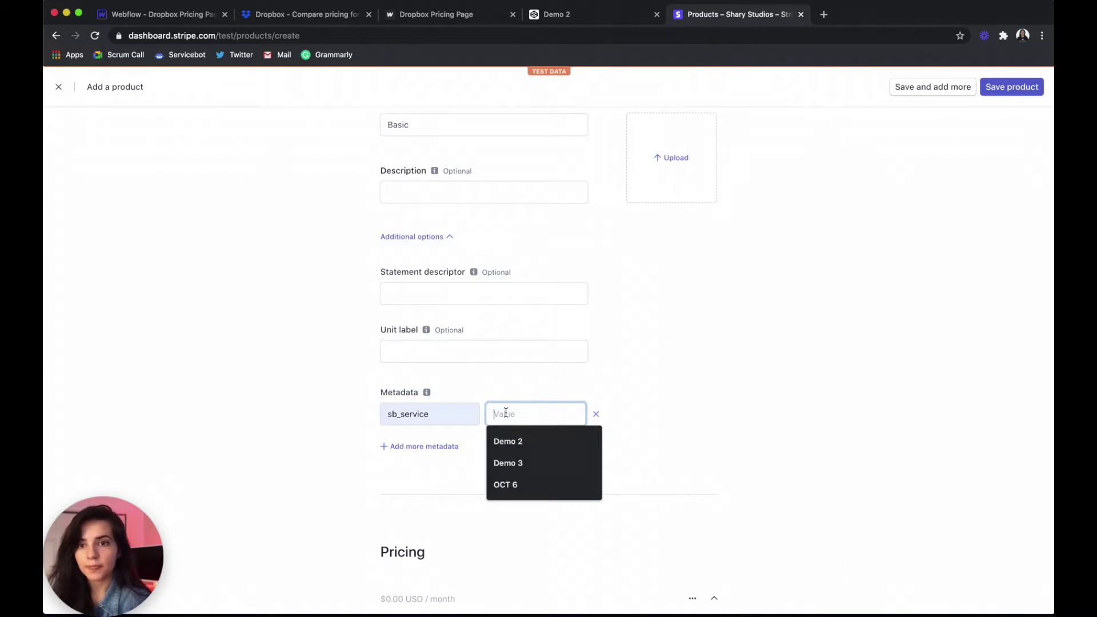
{"action": "type", "text": "Dropbox"}
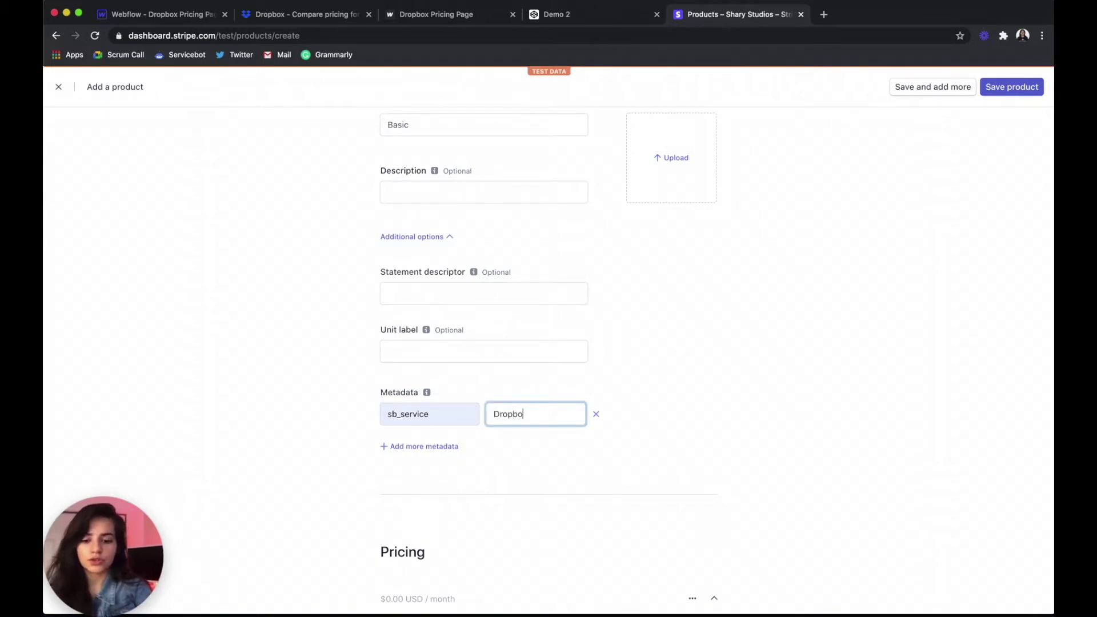
Step: Add a second metadata pair sb_tier = Basic
{"action": "left_click", "coordinate": [411, 446]}
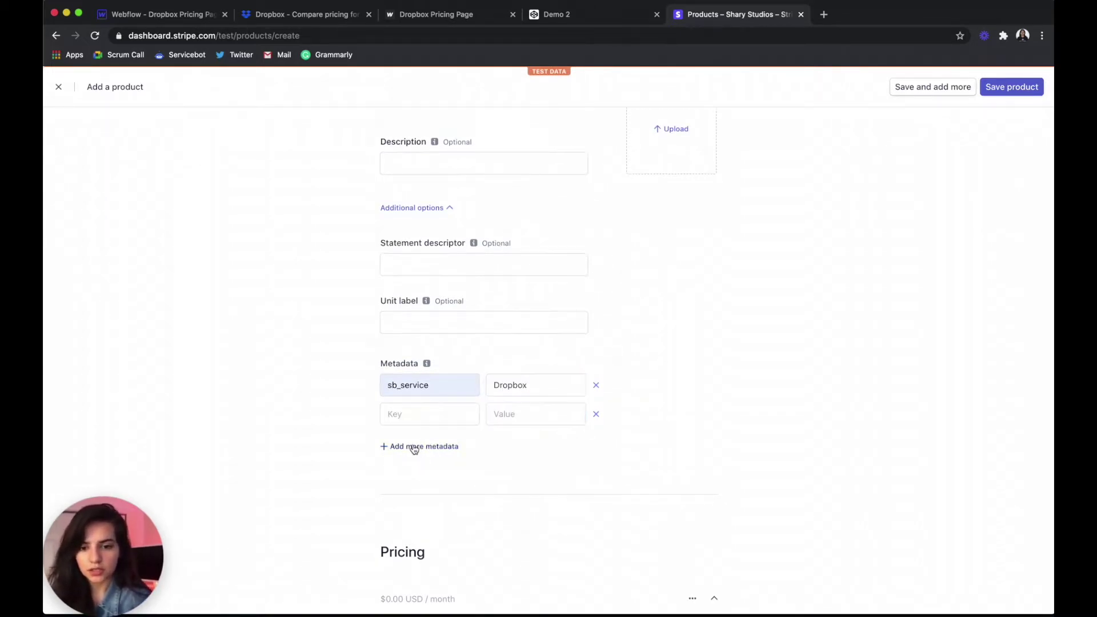
{"action": "left_click", "coordinate": [409, 411]}
{"action": "left_click", "coordinate": [408, 453]}
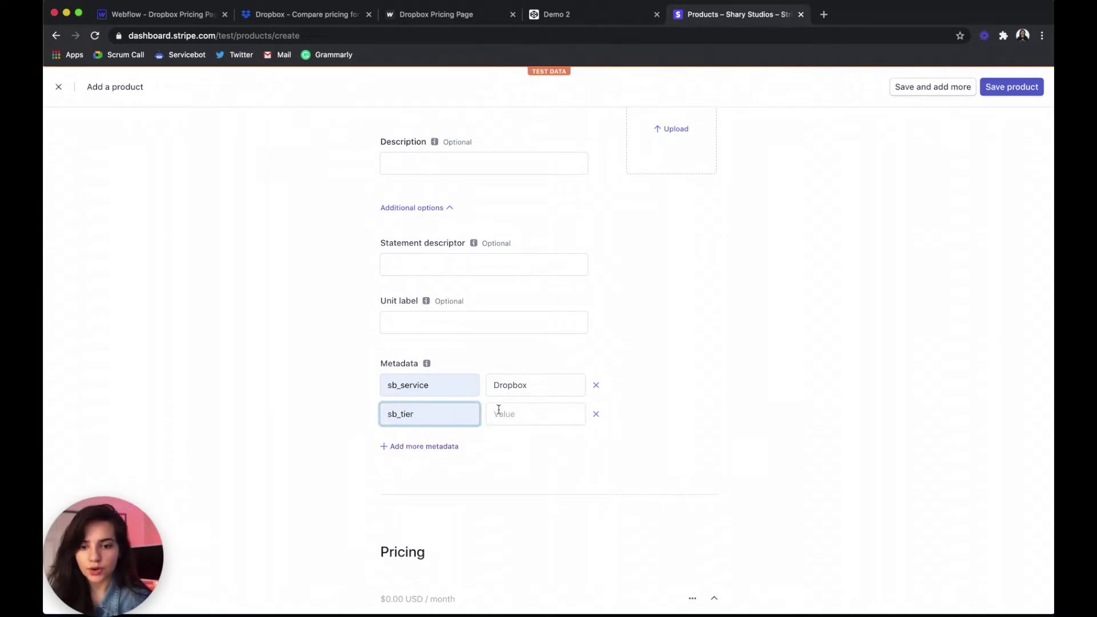
{"action": "left_click", "coordinate": [500, 410]}
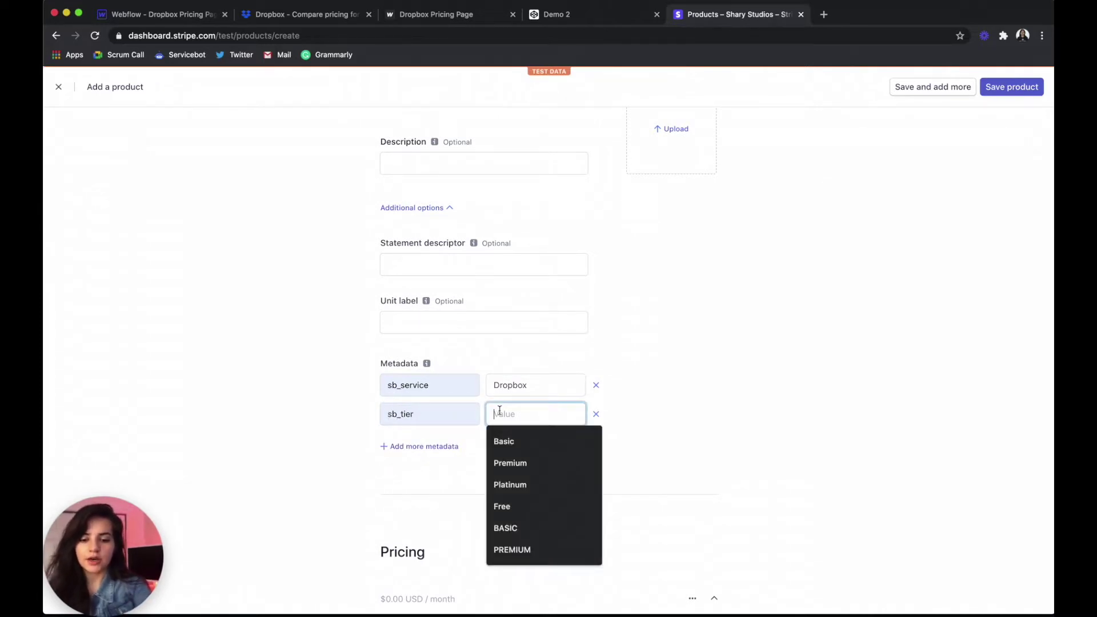
{"action": "type", "text": "Basic"}
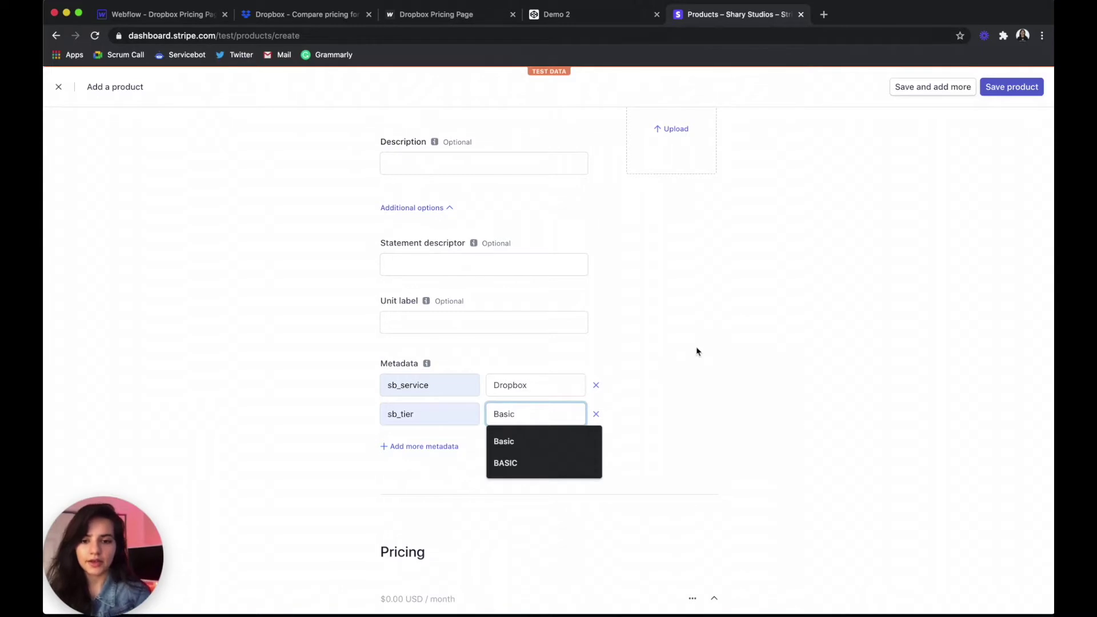
{"action": "left_click", "coordinate": [697, 352]}
{"action": "scroll", "coordinate": [697, 352], "scroll_direction": "down", "scroll_amount": 10}
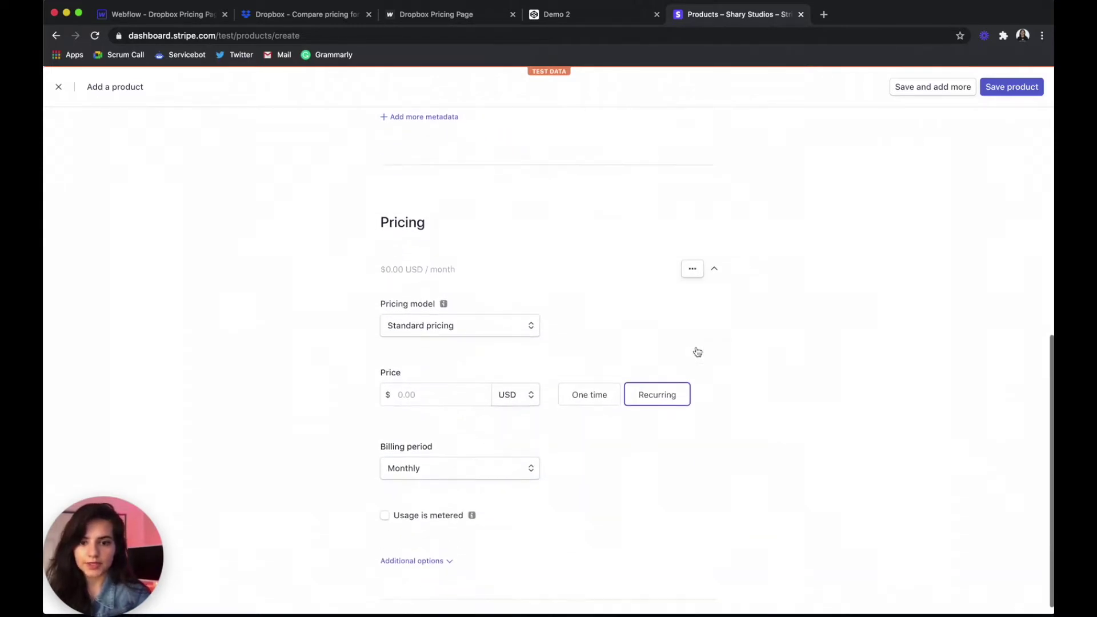
{"action": "left_click", "coordinate": [433, 315]}
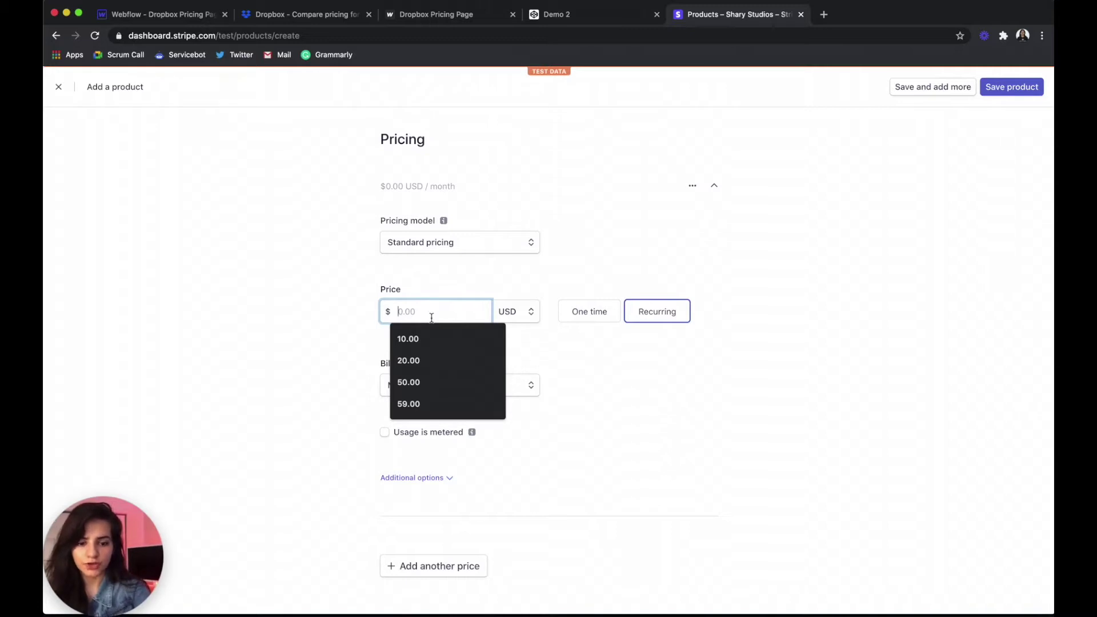
Step: Keep the first Basic price at $0.00 billed monthly
{"action": "key", "text": "Escape"}
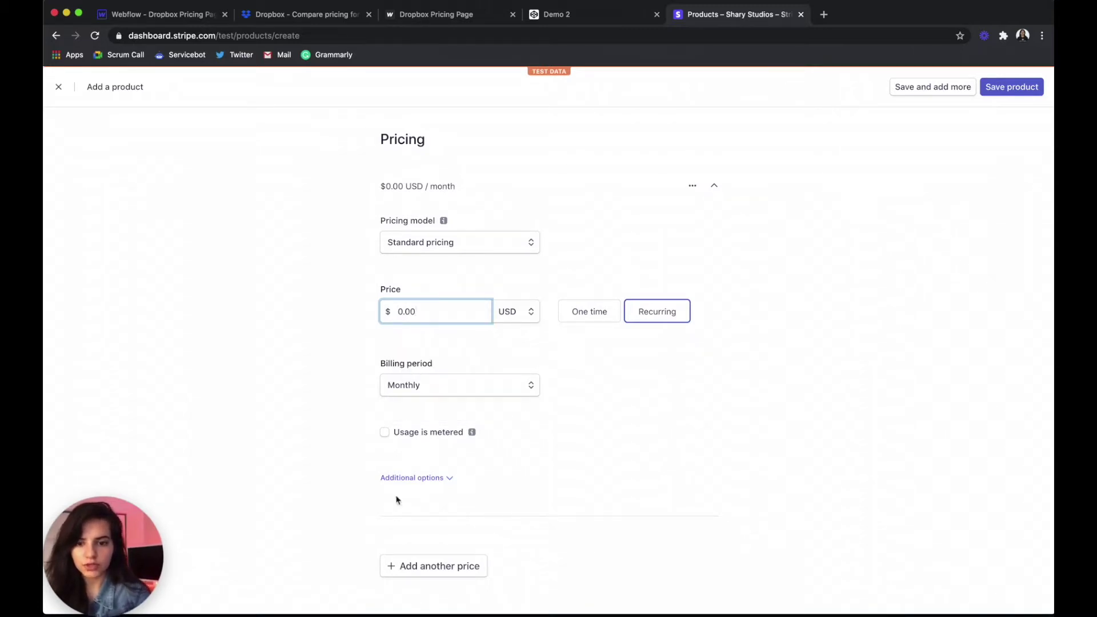
{"action": "scroll", "coordinate": [433, 497], "scroll_direction": "down", "scroll_amount": 1}
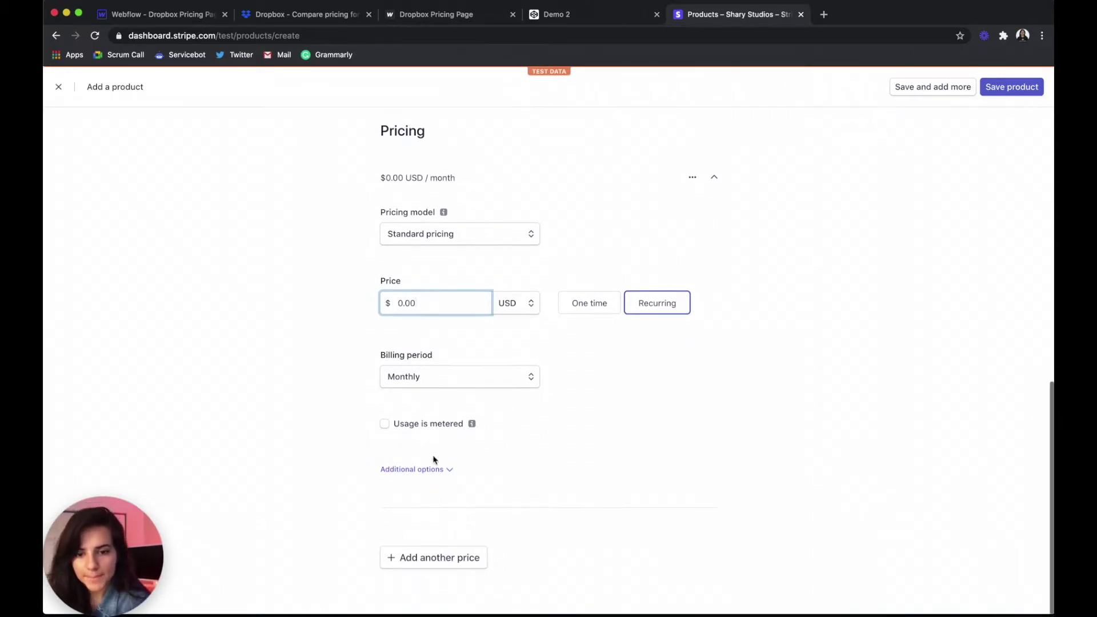
{"action": "left_click", "coordinate": [433, 469]}
{"action": "scroll", "coordinate": [433, 469], "scroll_direction": "down", "scroll_amount": 3}
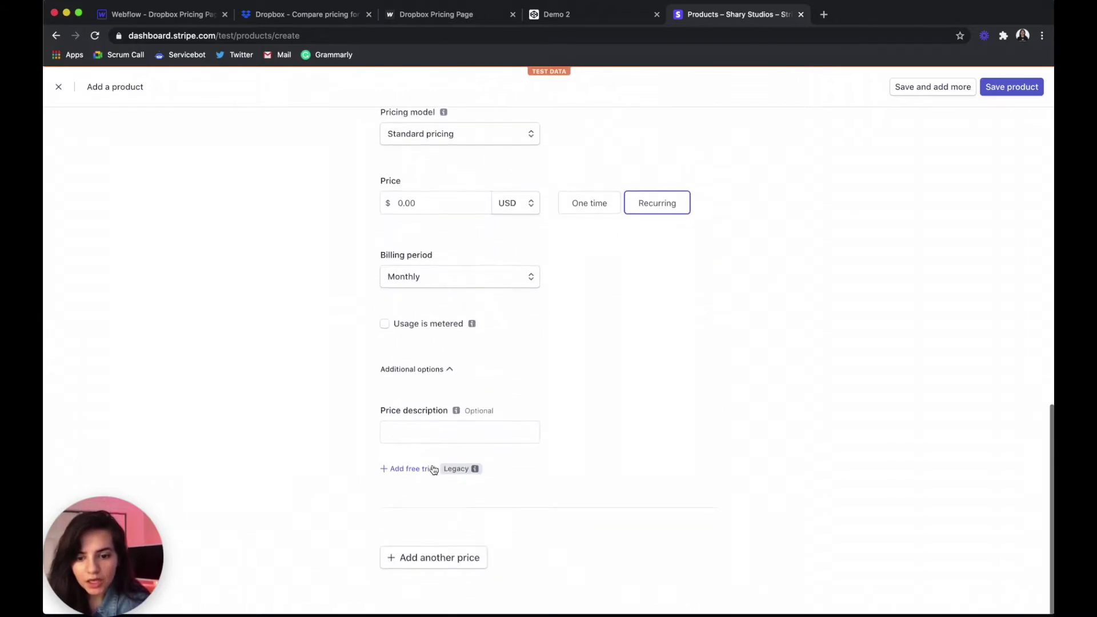
{"action": "left_click", "coordinate": [430, 370]}
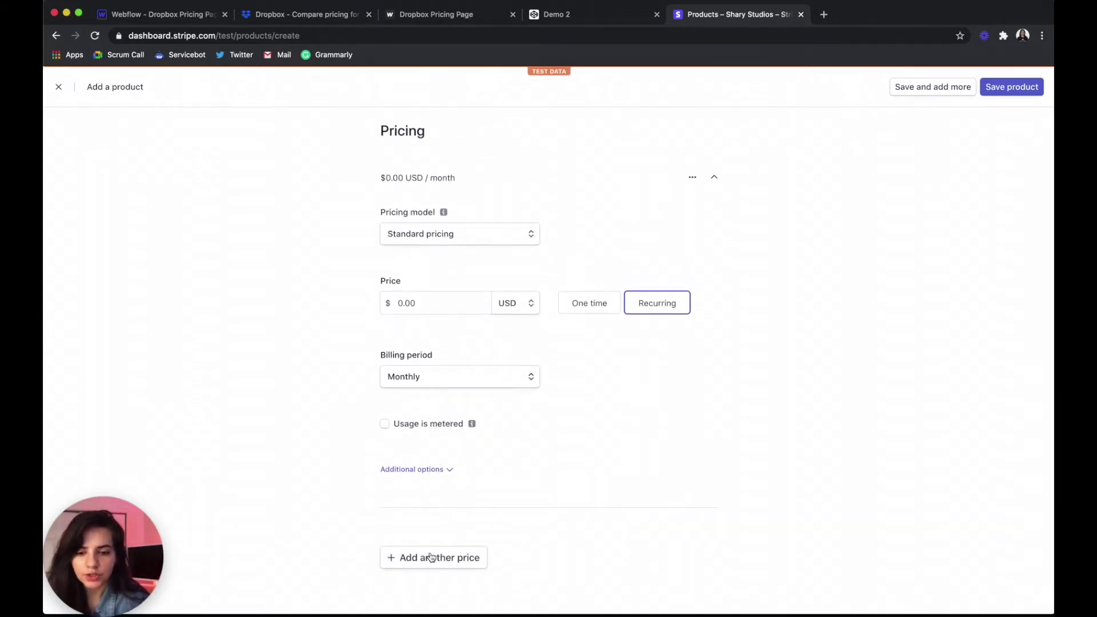
Step: Add a second $0.00 standard price billed yearly and save the Basic product
{"action": "left_click", "coordinate": [431, 557]}
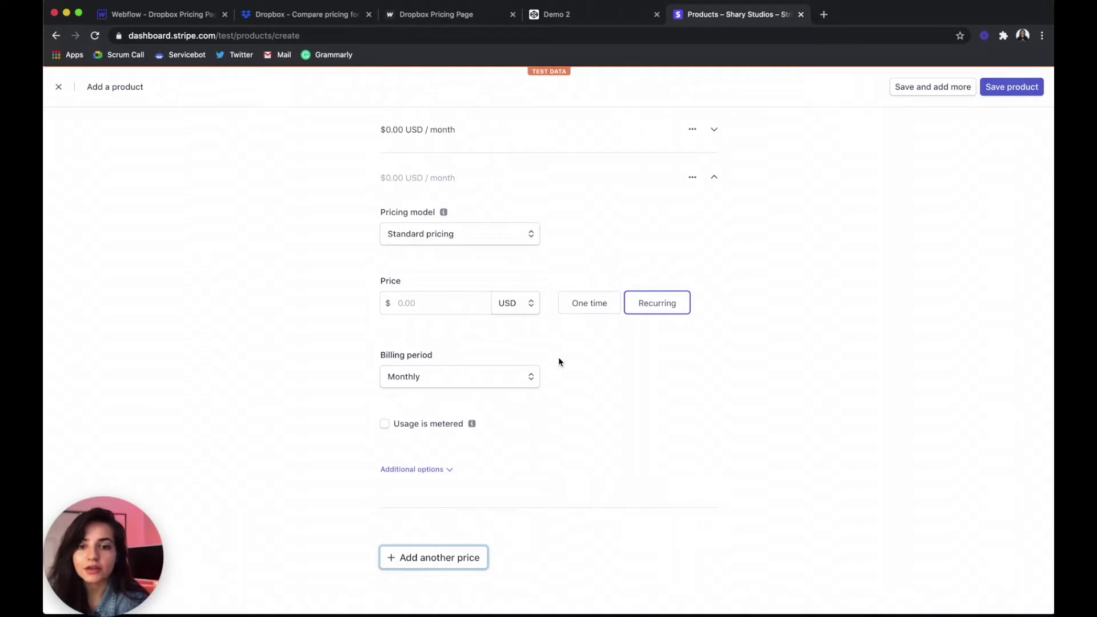
{"action": "left_click", "coordinate": [462, 236]}
{"action": "left_click", "coordinate": [463, 234]}
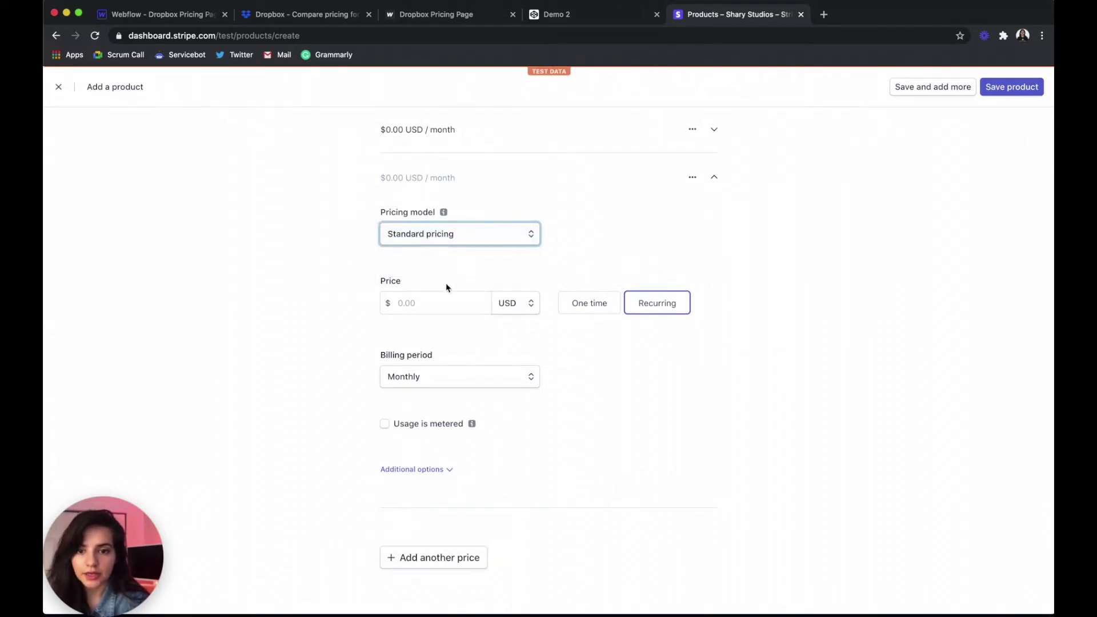
{"action": "left_click", "coordinate": [436, 312]}
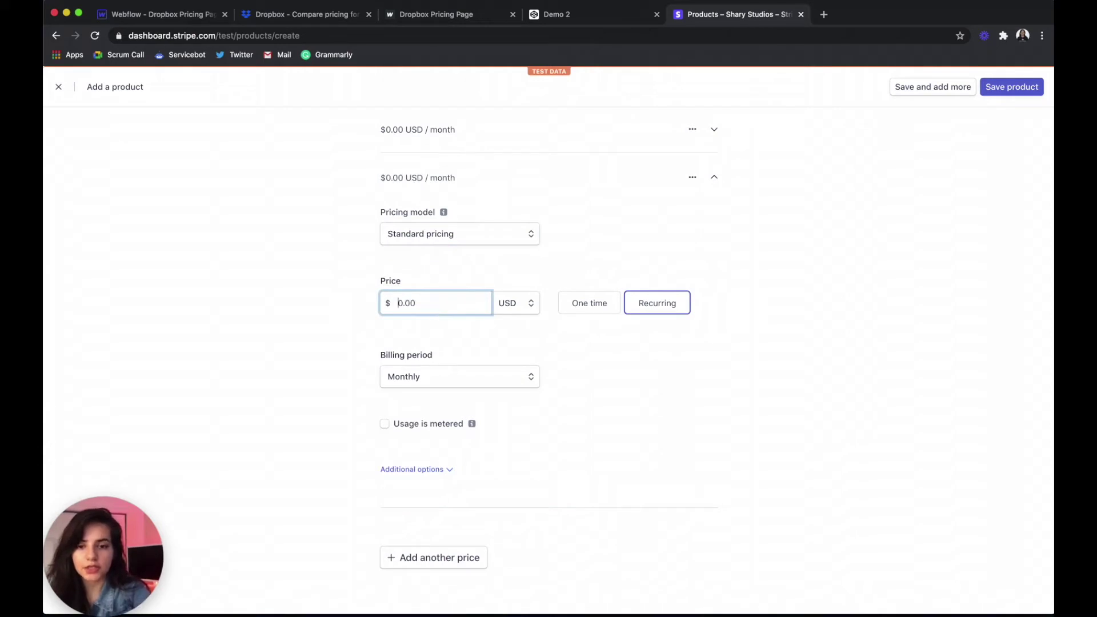
{"action": "left_click", "coordinate": [433, 379]}
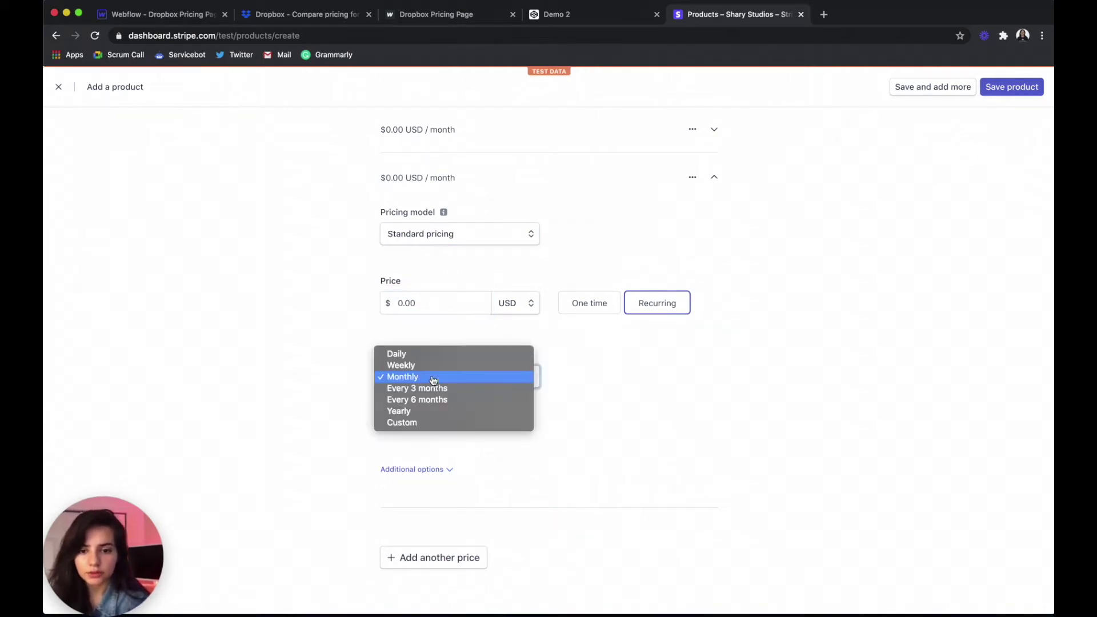
{"action": "left_click", "coordinate": [419, 410]}
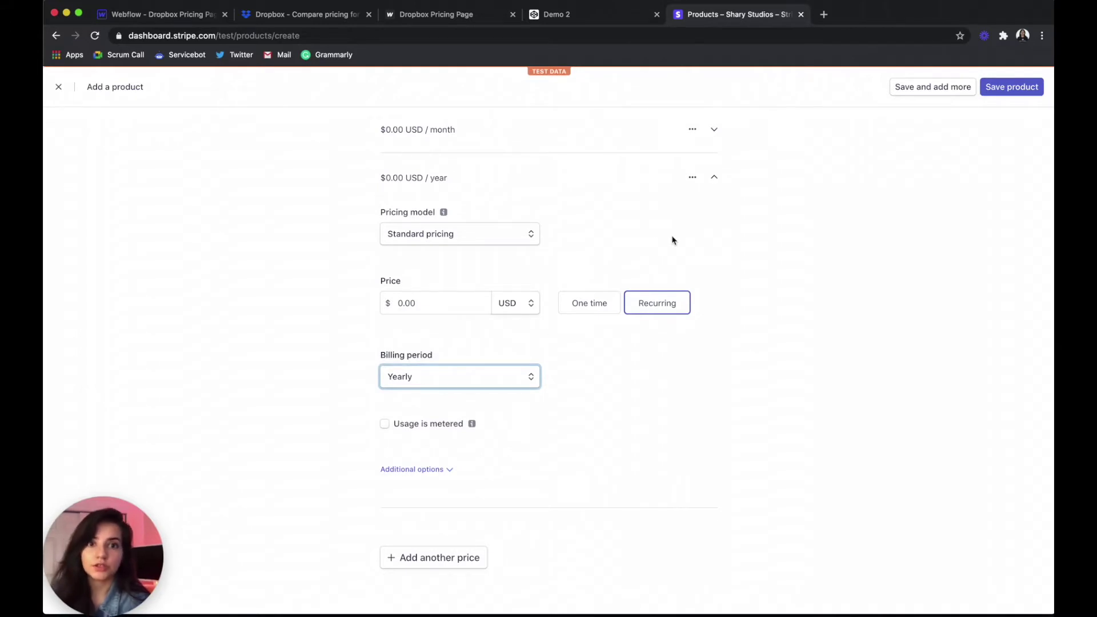
{"action": "left_click", "coordinate": [1032, 91]}
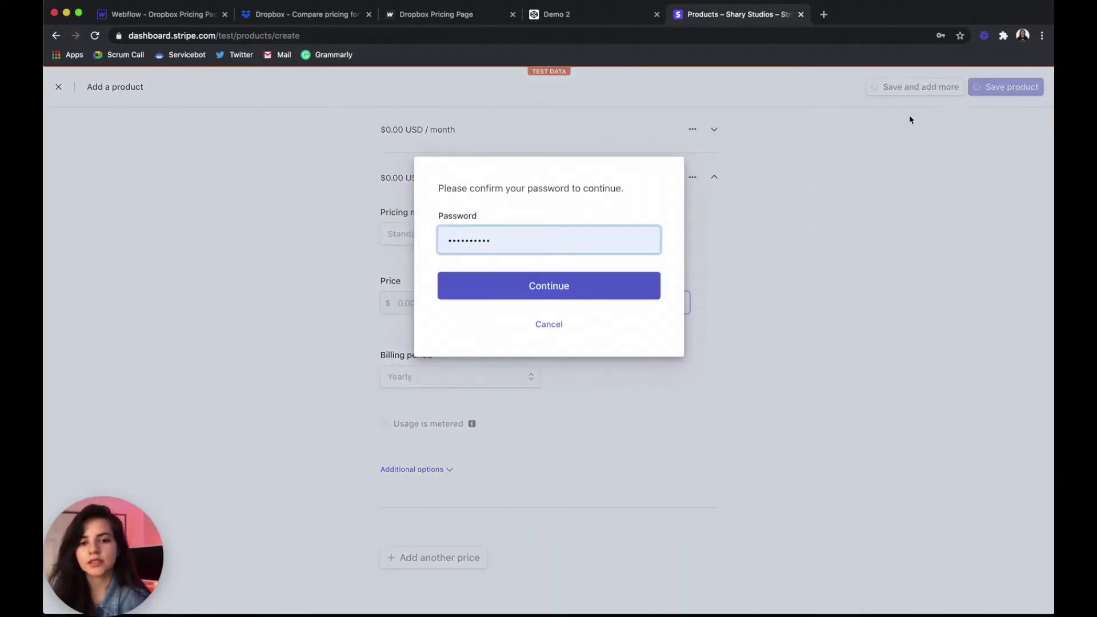
{"action": "left_click", "coordinate": [553, 289]}
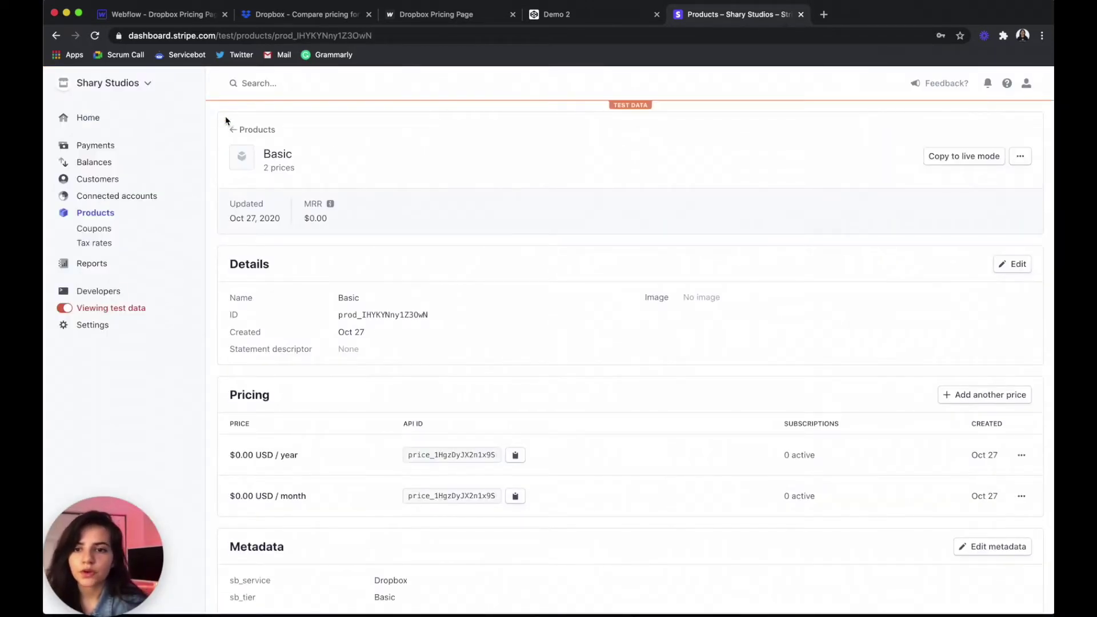
Step: Start another new product and compare Dropbox's monthly and yearly plan prices
{"action": "left_click", "coordinate": [235, 130]}
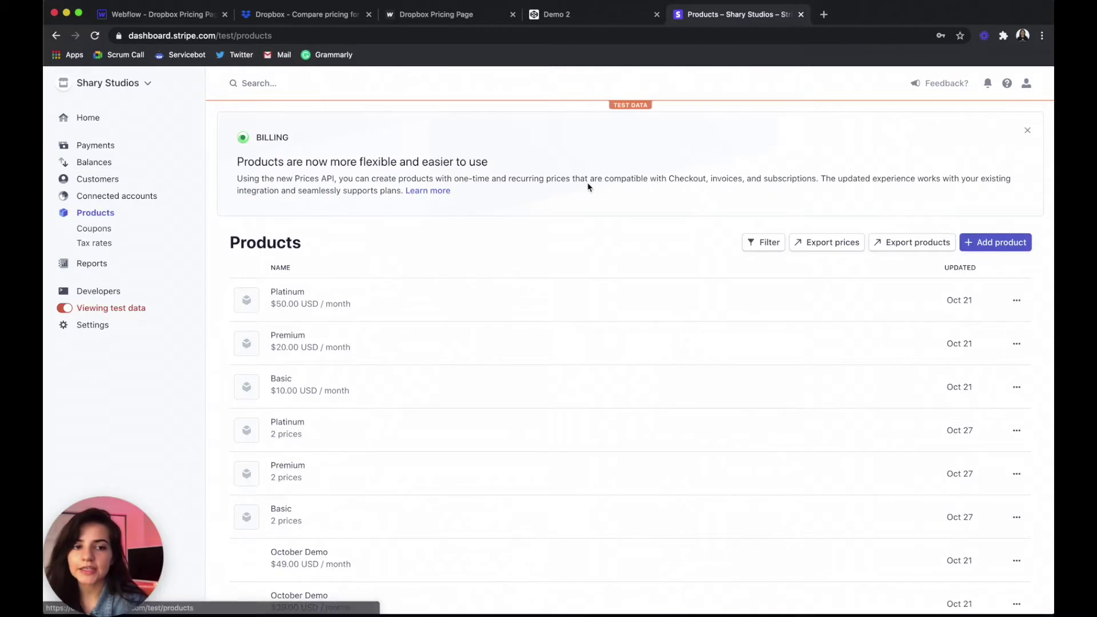
{"action": "left_click", "coordinate": [1014, 244]}
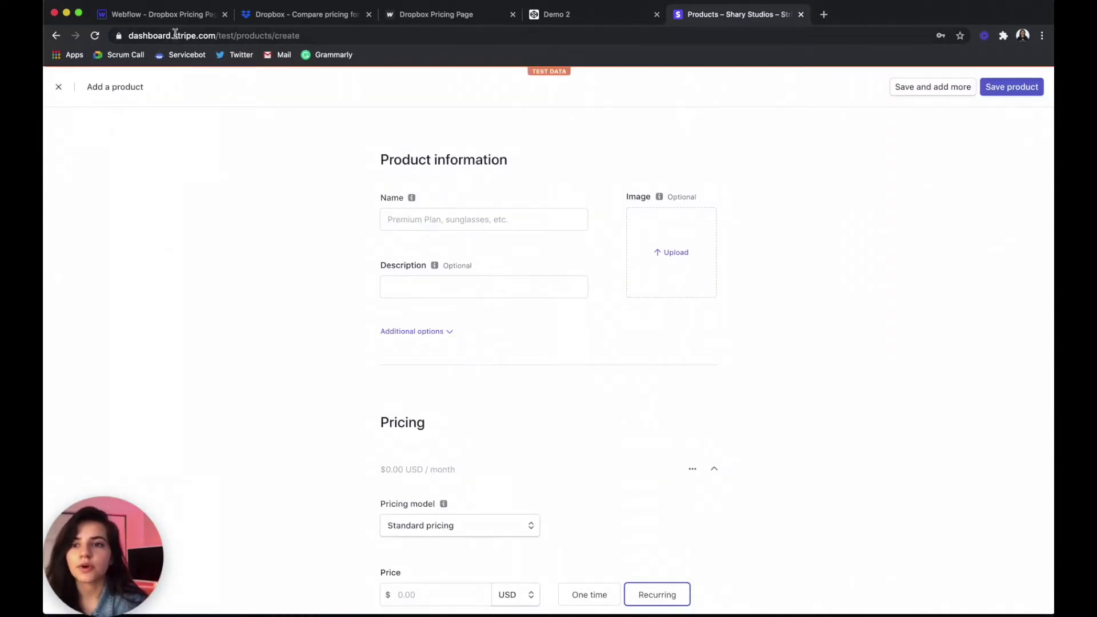
{"action": "left_click", "coordinate": [276, 17]}
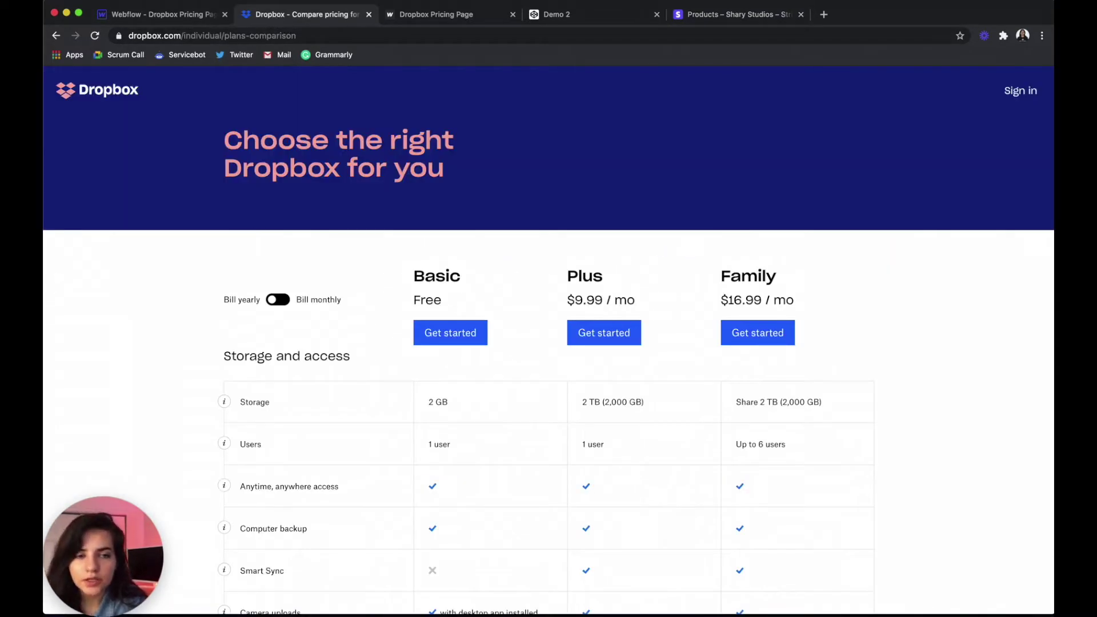
{"action": "left_click", "coordinate": [731, 16]}
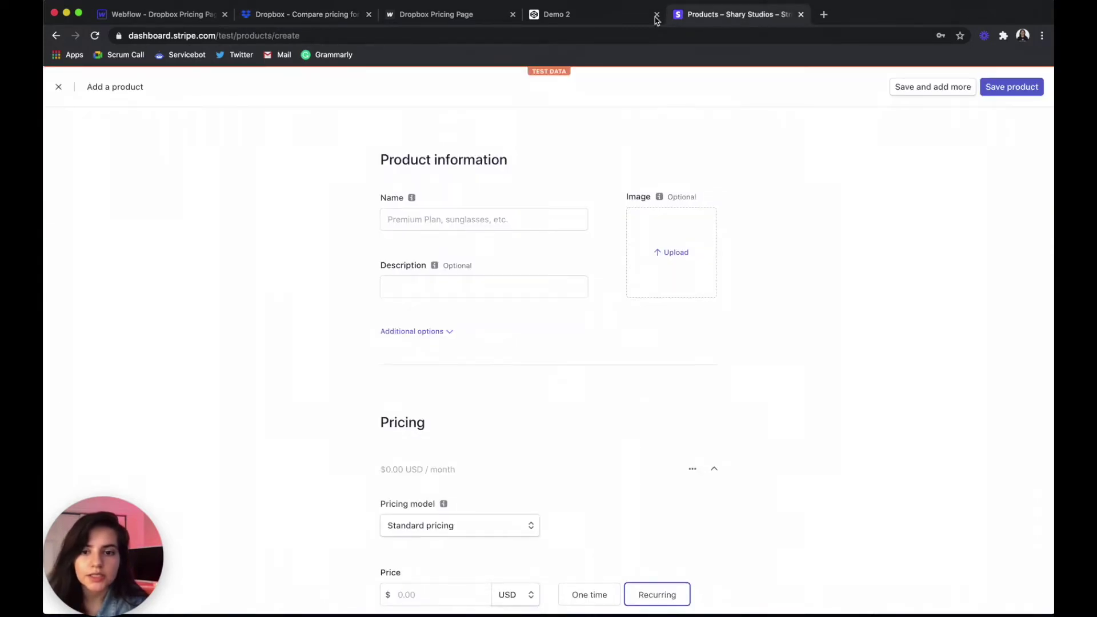
{"action": "left_click", "coordinate": [277, 16]}
{"action": "left_click", "coordinate": [277, 302]}
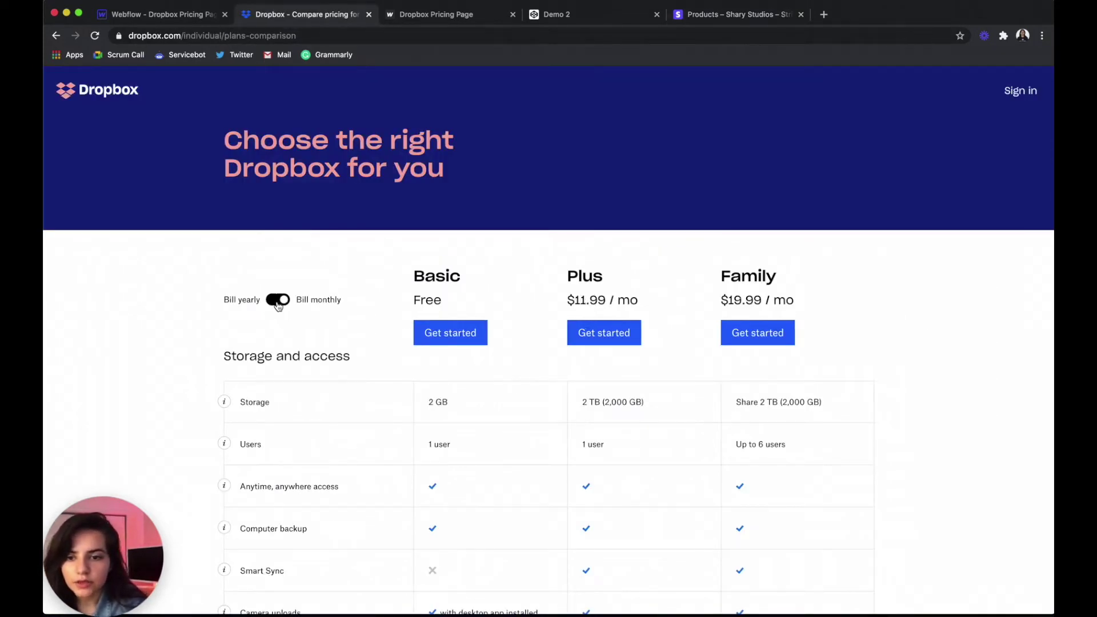
{"action": "left_click", "coordinate": [279, 302]}
{"action": "left_click", "coordinate": [278, 302]}
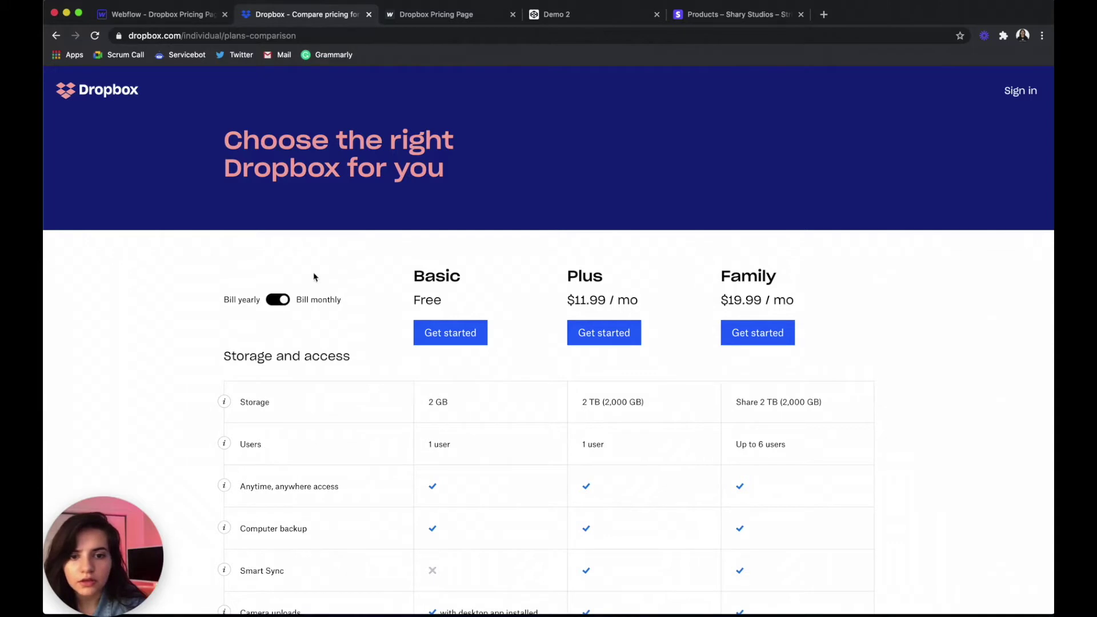
{"action": "left_click", "coordinate": [730, 16]}
Step: Name the product Plus and add metadata sb_service = Dropbox
{"action": "left_click", "coordinate": [477, 216]}
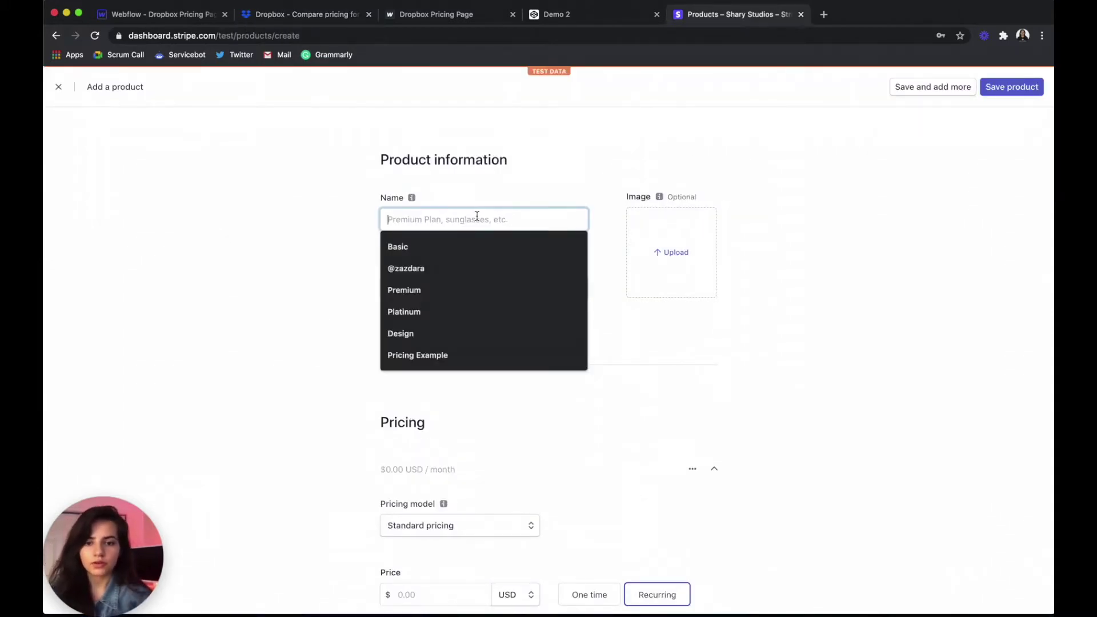
{"action": "type", "text": "Plus"}
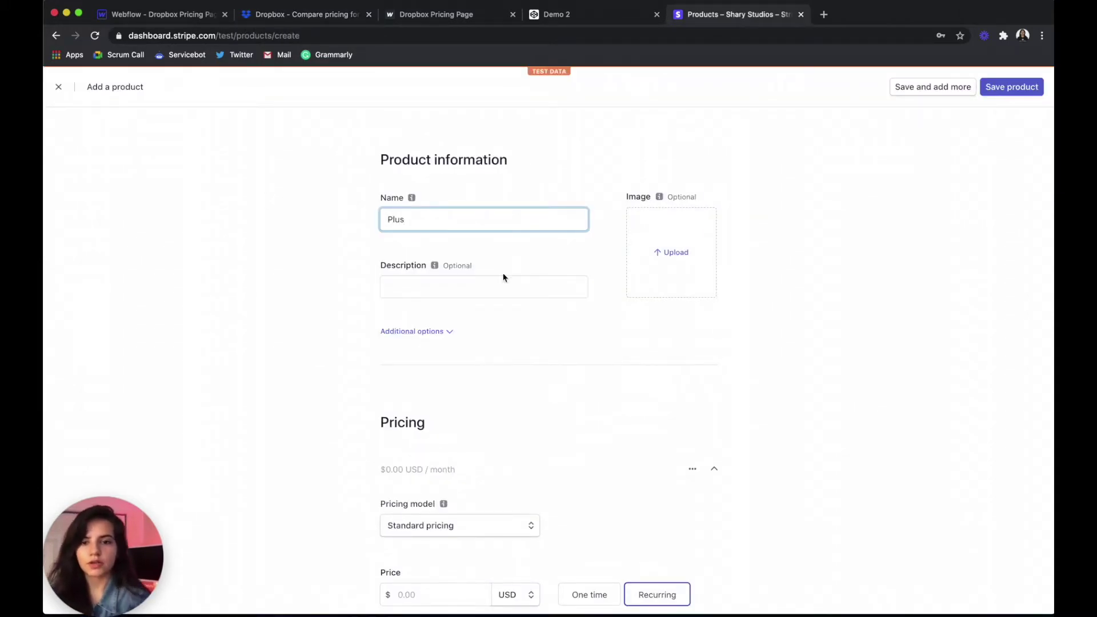
{"action": "left_click", "coordinate": [416, 333]}
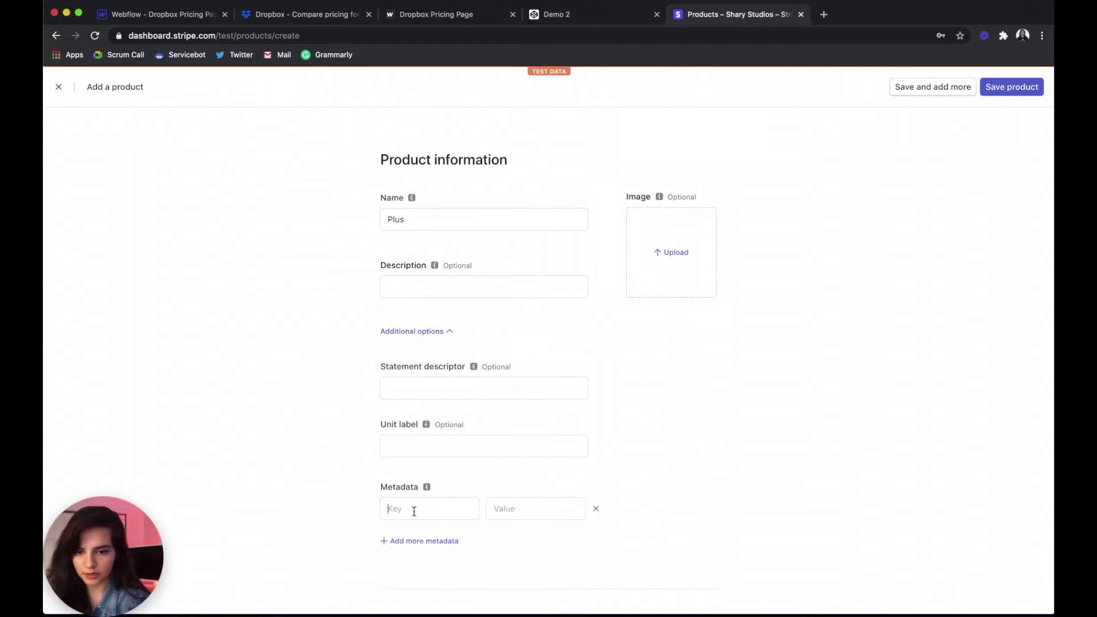
{"action": "left_click", "coordinate": [412, 538]}
{"action": "left_click", "coordinate": [510, 507]}
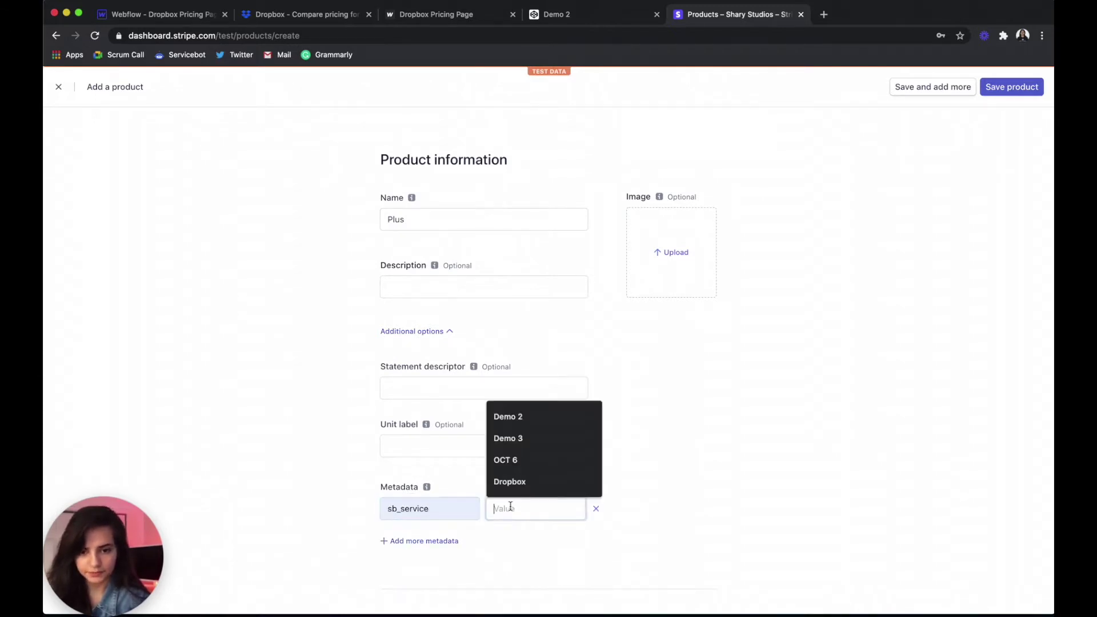
{"action": "left_click", "coordinate": [515, 483]}
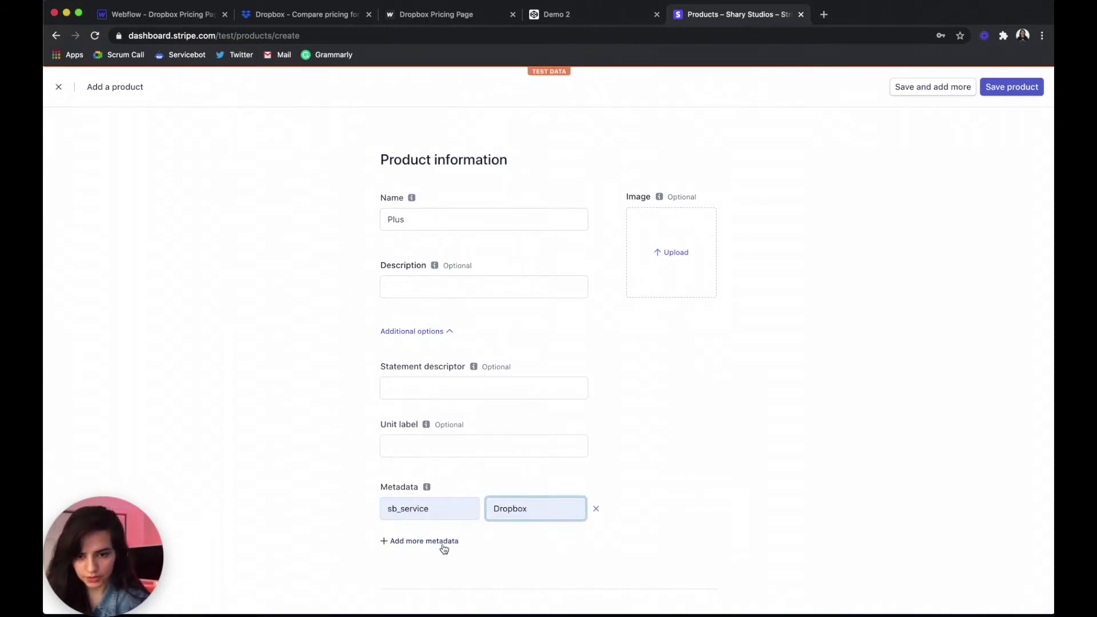
Step: Add a second metadata pair sb_tier = Plus
{"action": "scroll", "coordinate": [444, 514], "scroll_direction": "down", "scroll_amount": 4}
{"action": "left_click", "coordinate": [419, 355]}
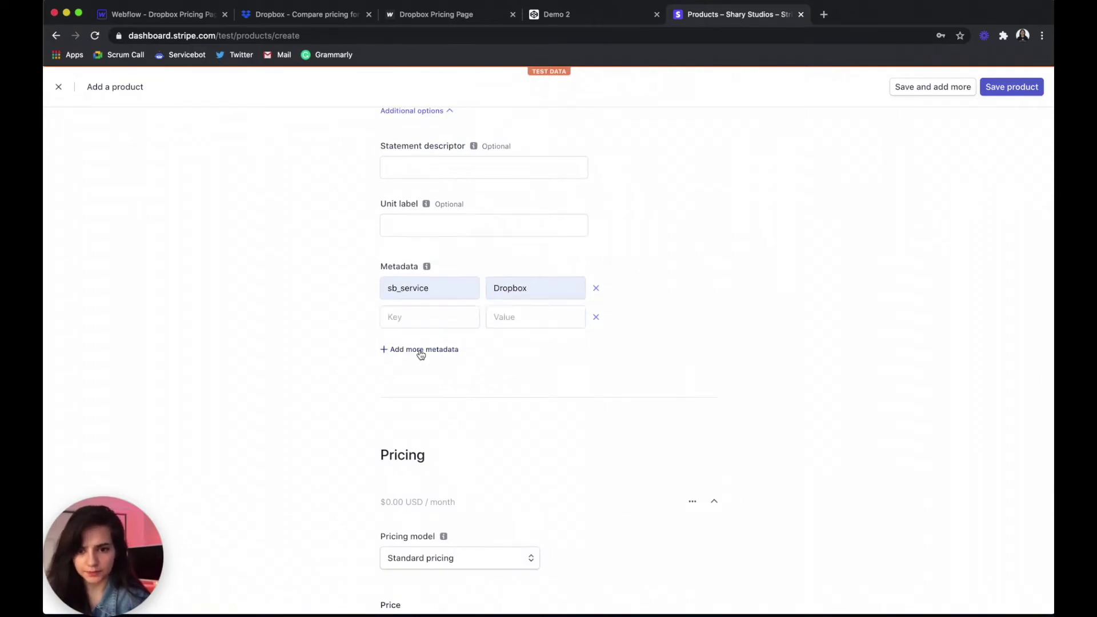
{"action": "left_click", "coordinate": [417, 317]}
{"action": "type", "text": "sb_tier"}
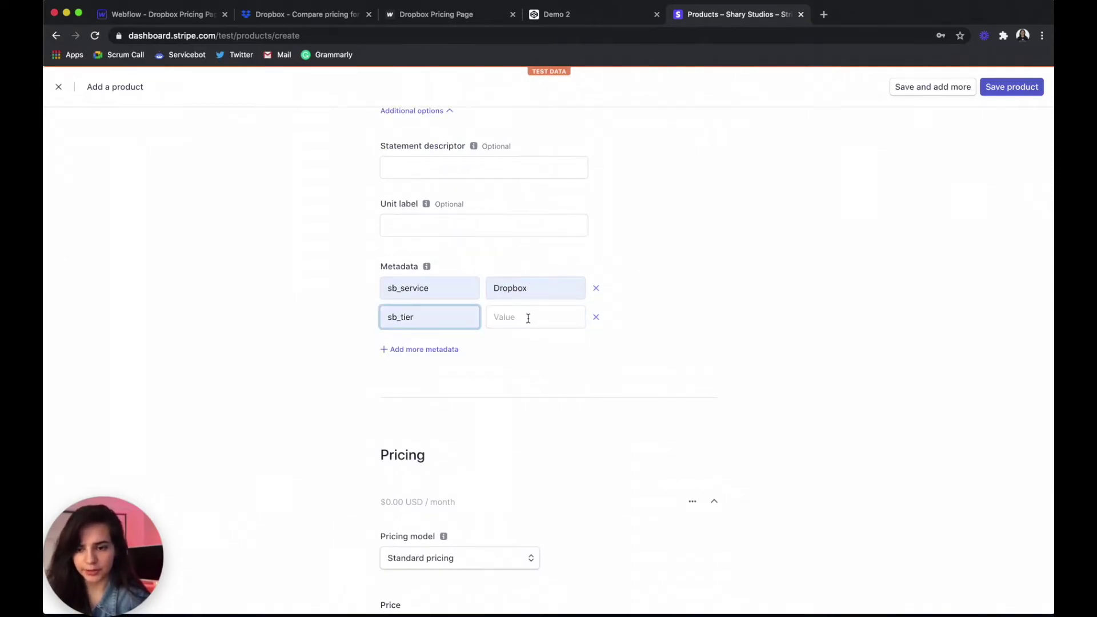
{"action": "left_click", "coordinate": [528, 318]}
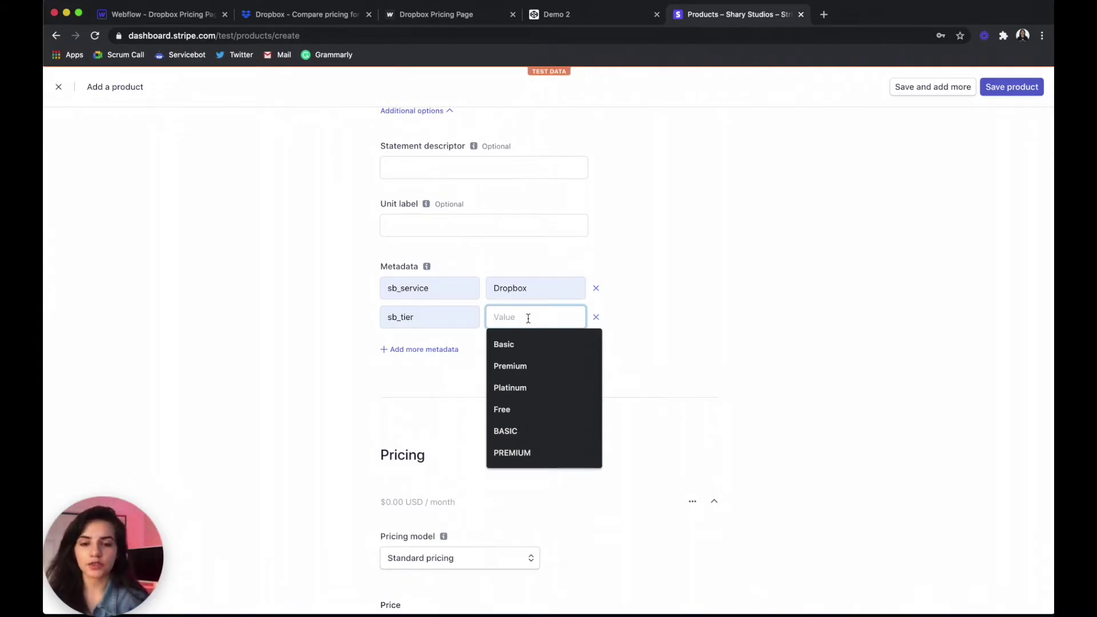
{"action": "type", "text": "Plus"}
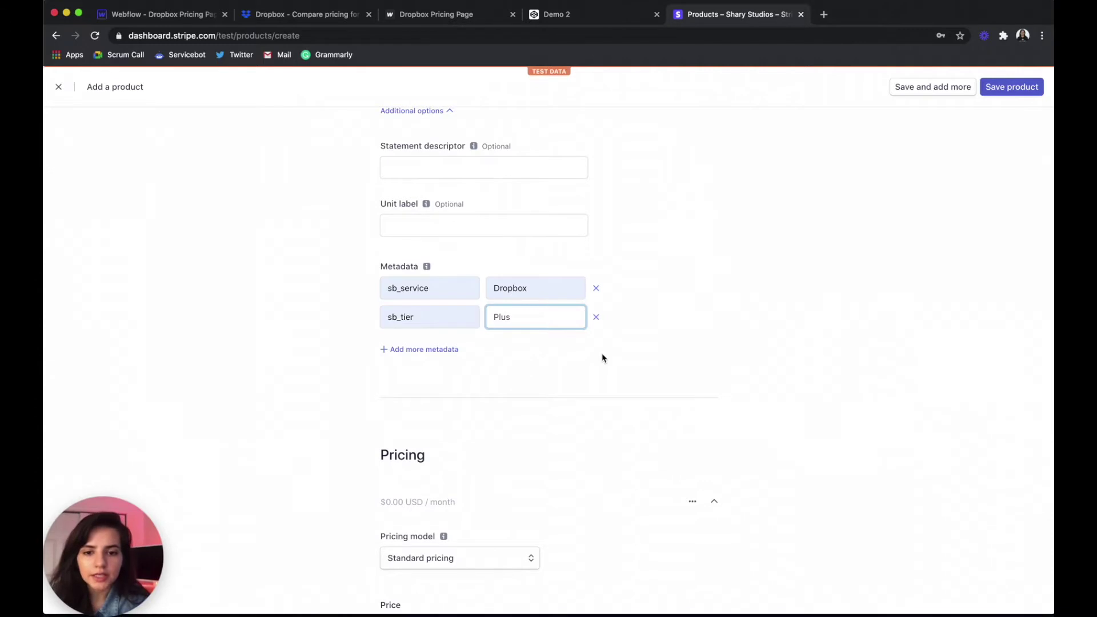
{"action": "scroll", "coordinate": [602, 359], "scroll_direction": "up", "scroll_amount": 4}
{"action": "scroll", "coordinate": [603, 358], "scroll_direction": "down", "scroll_amount": 9}
Step: Price Plus at $11.99 monthly and $119.88 yearly, then save the product
{"action": "left_click", "coordinate": [410, 311]}
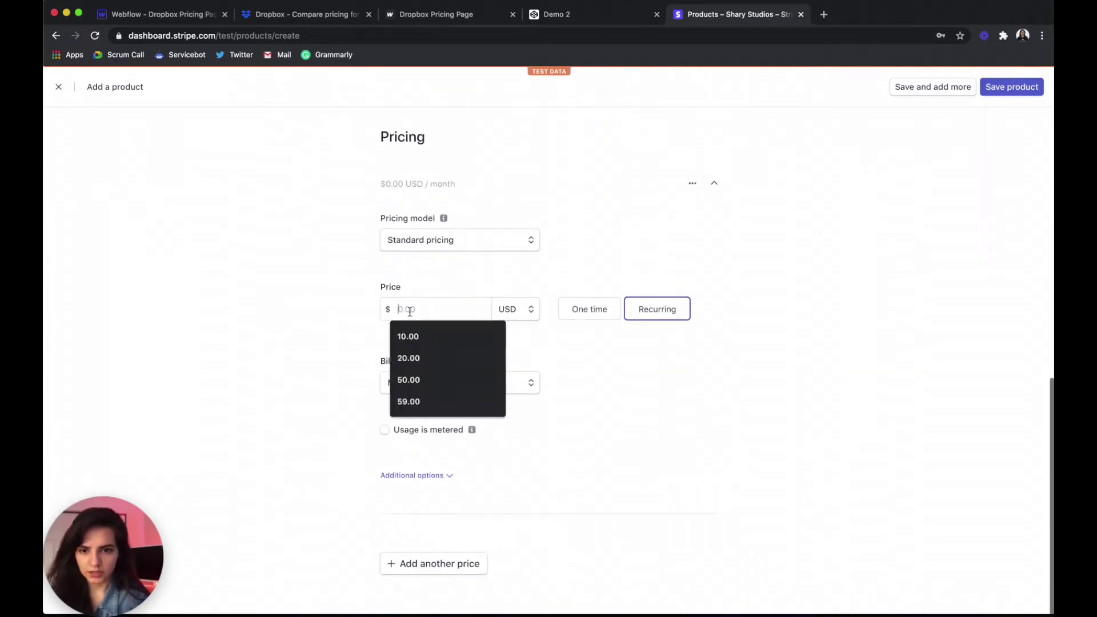
{"action": "type", "text": "11.99"}
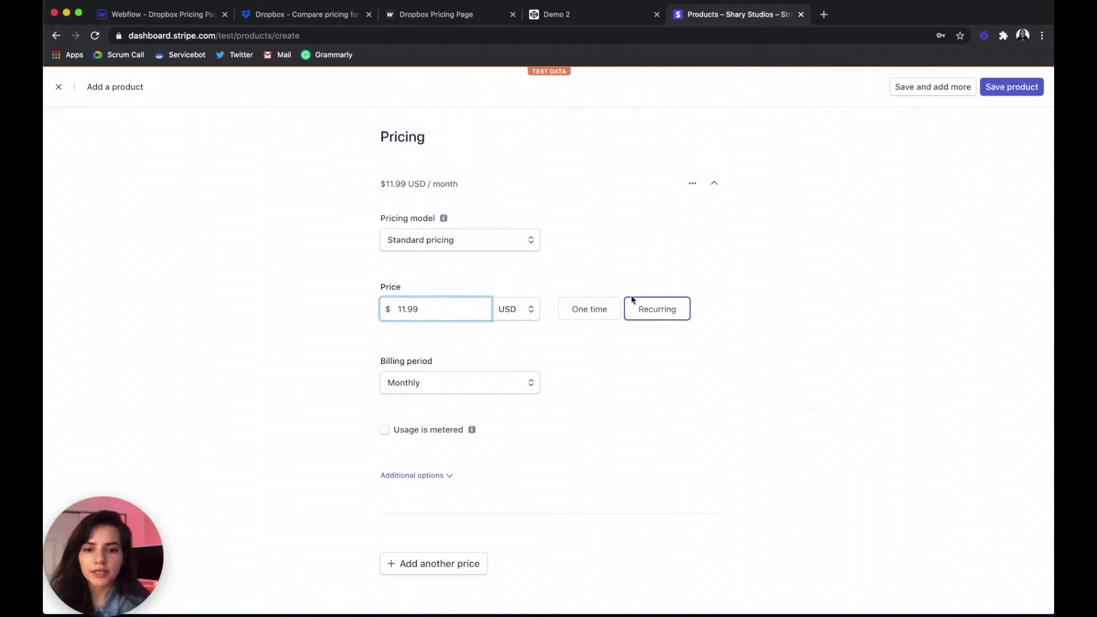
{"action": "left_click", "coordinate": [420, 560]}
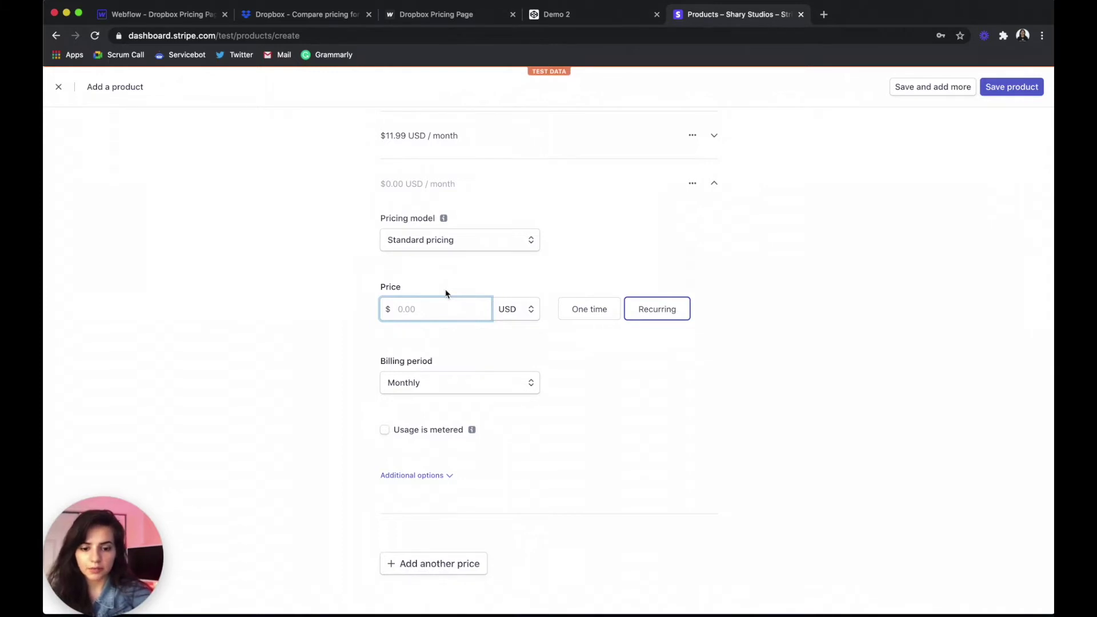
{"action": "type", "text": "11,9"}
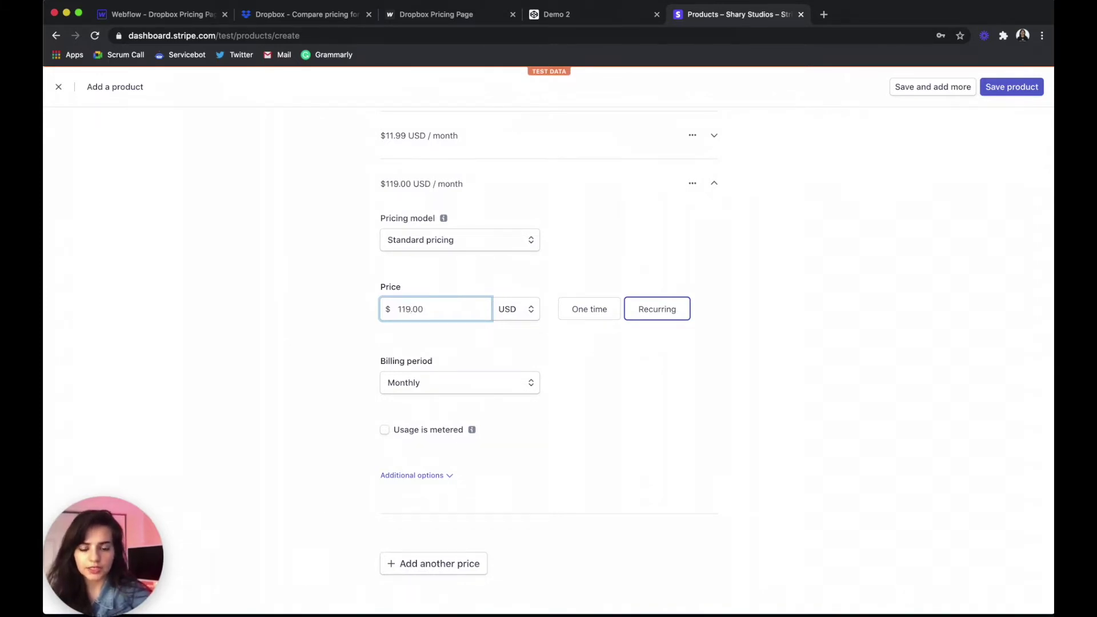
{"action": "type", "text": "88"}
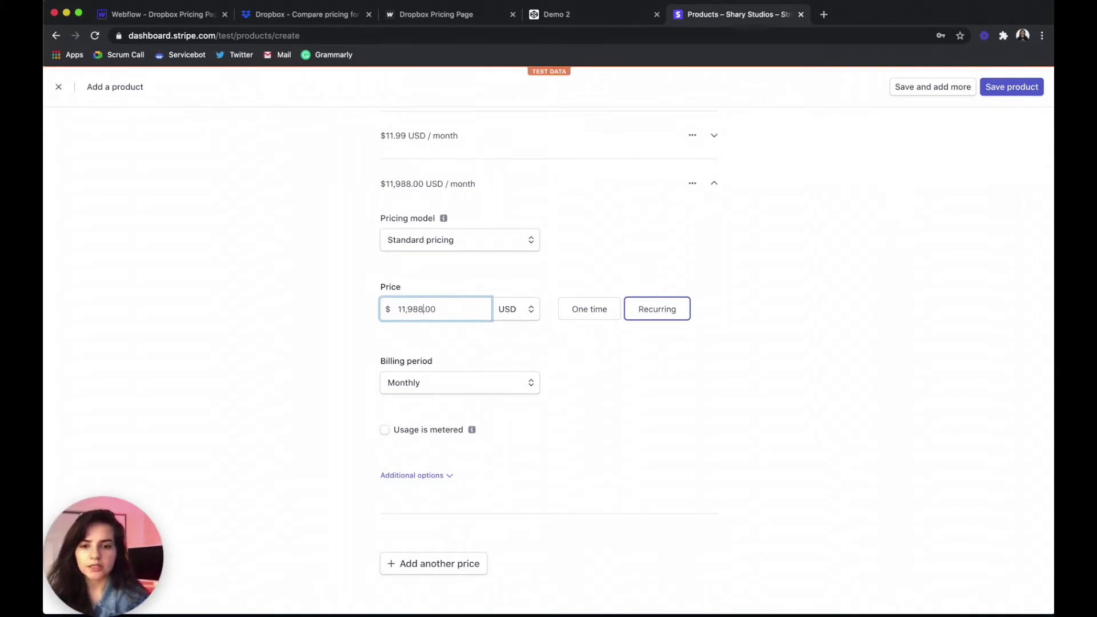
{"action": "key", "text": "BackSpace"}
{"action": "key", "text": "BackSpace"}
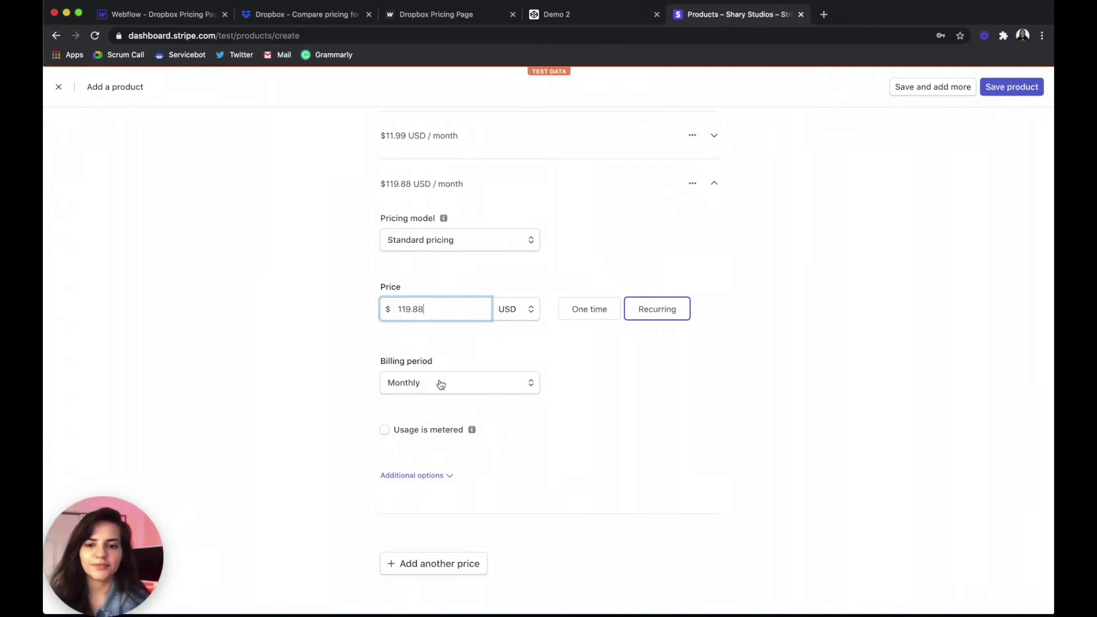
{"action": "left_click", "coordinate": [425, 388]}
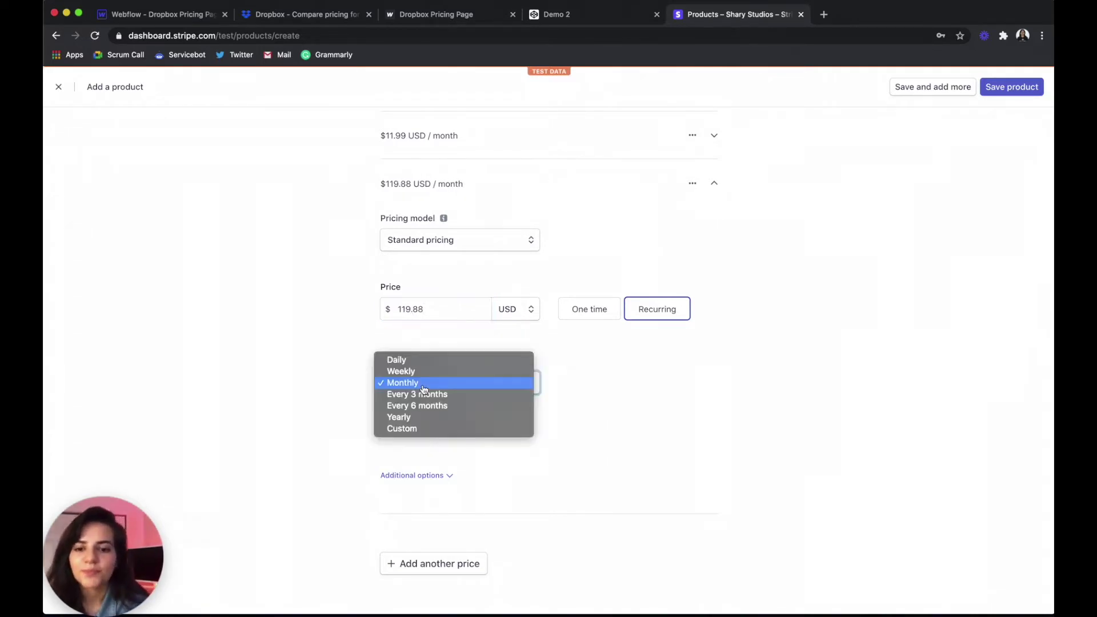
{"action": "left_click", "coordinate": [413, 418]}
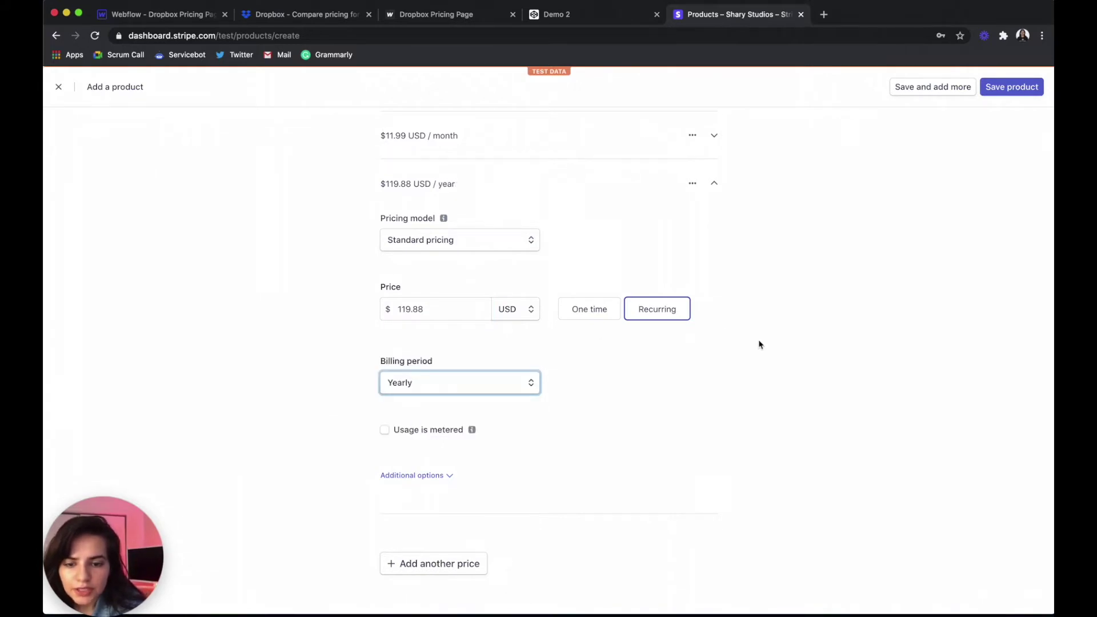
{"action": "scroll", "coordinate": [759, 340], "scroll_direction": "down", "scroll_amount": 1}
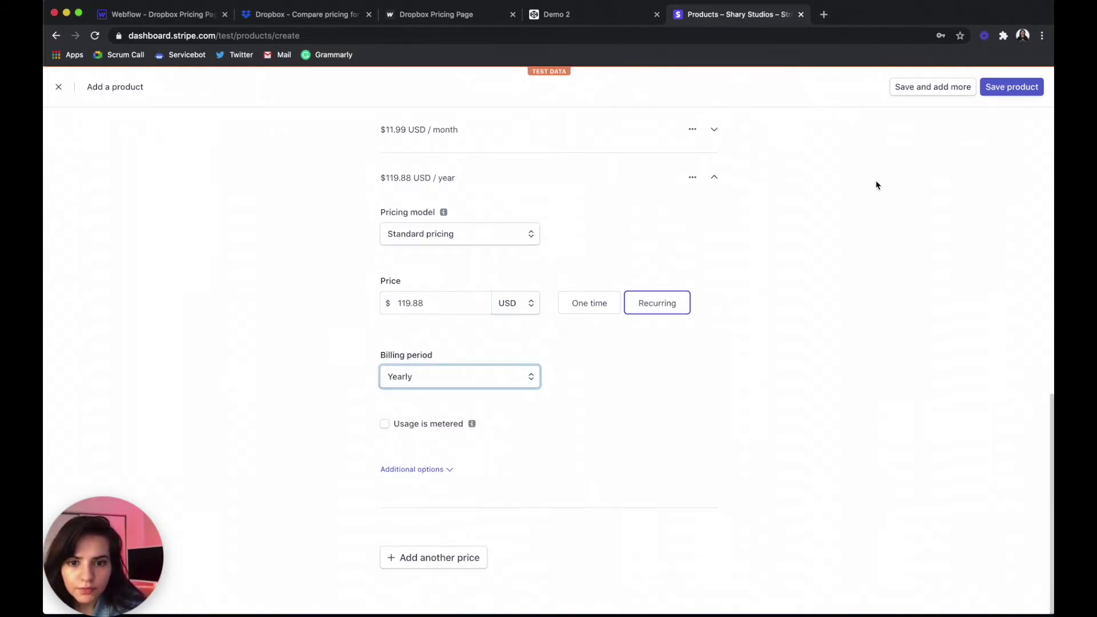
{"action": "scroll", "coordinate": [722, 294], "scroll_direction": "up", "scroll_amount": 10}
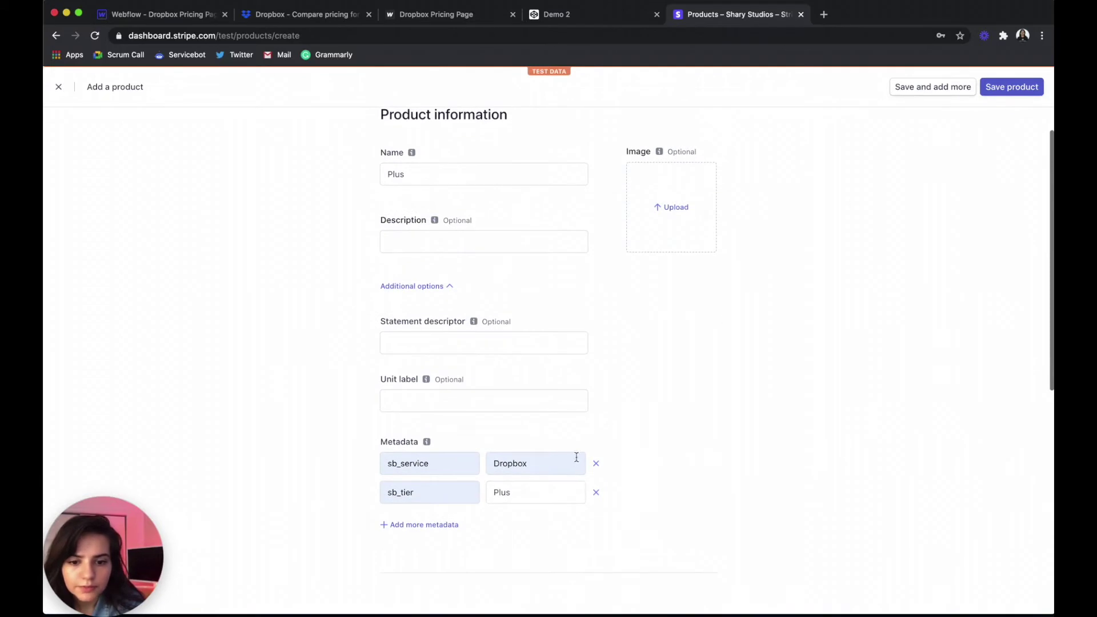
{"action": "left_click", "coordinate": [1000, 87]}
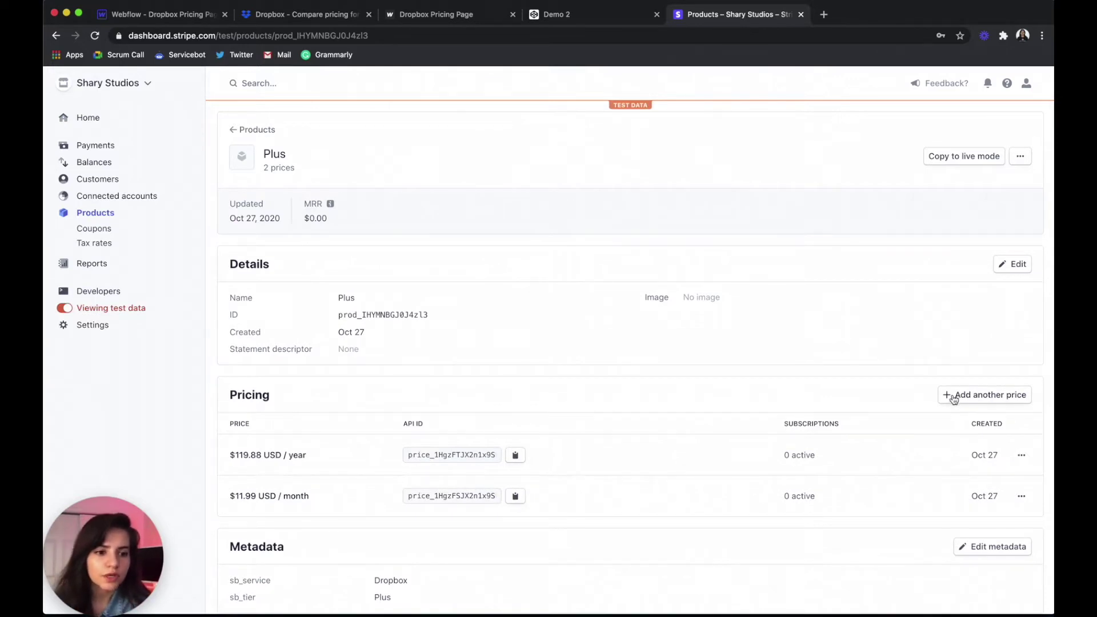
Step: Start another new product named Family
{"action": "left_click", "coordinate": [252, 130]}
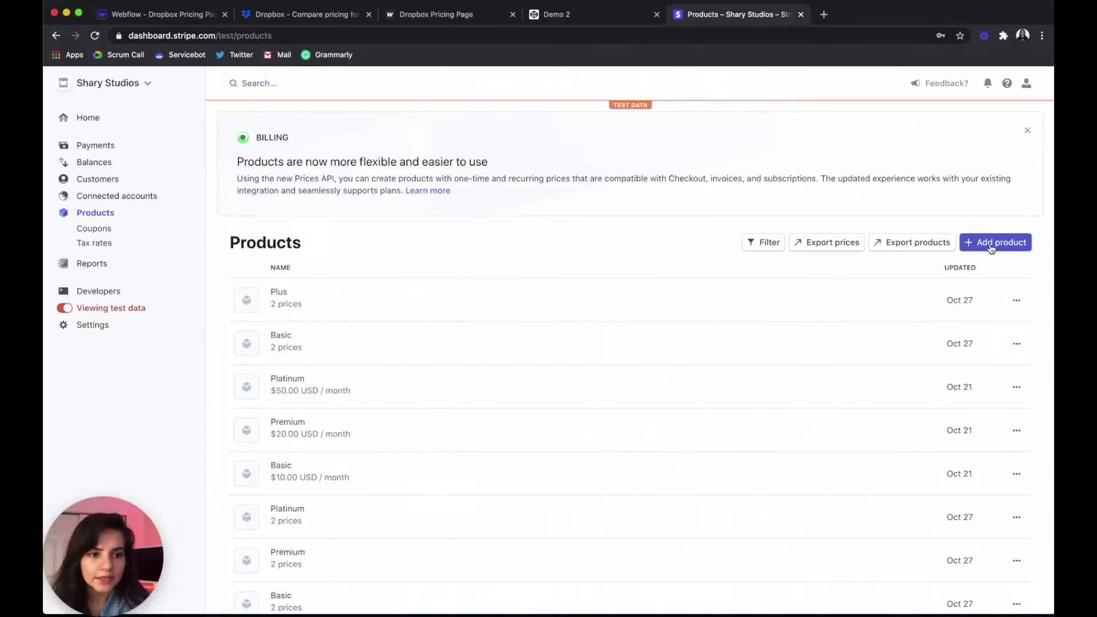
{"action": "left_click", "coordinate": [991, 244]}
{"action": "left_click", "coordinate": [462, 218]}
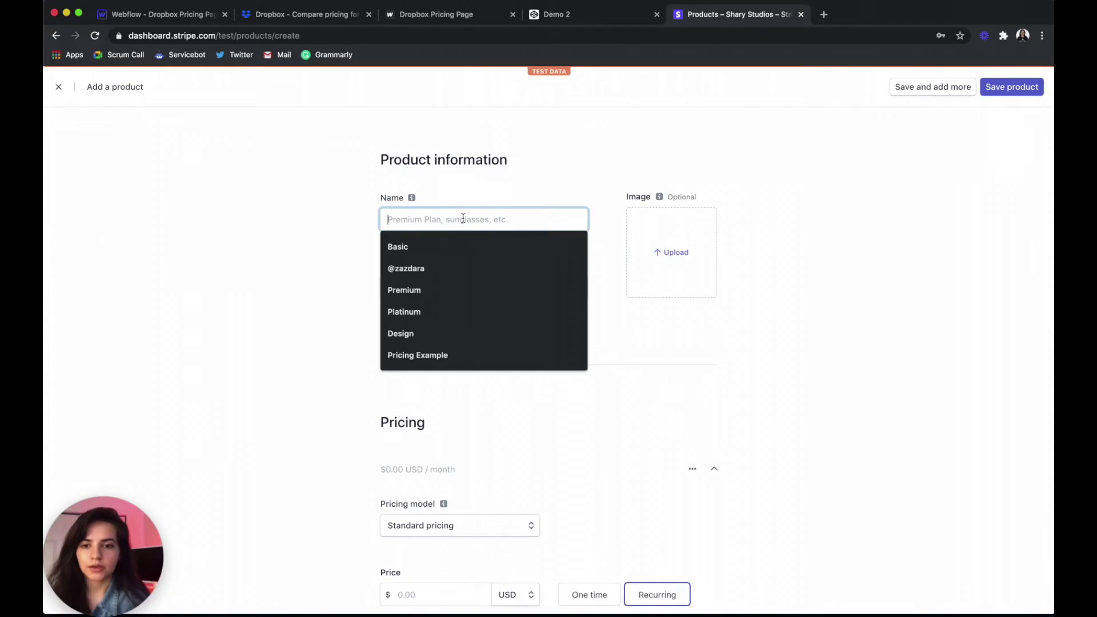
{"action": "type", "text": "Family"}
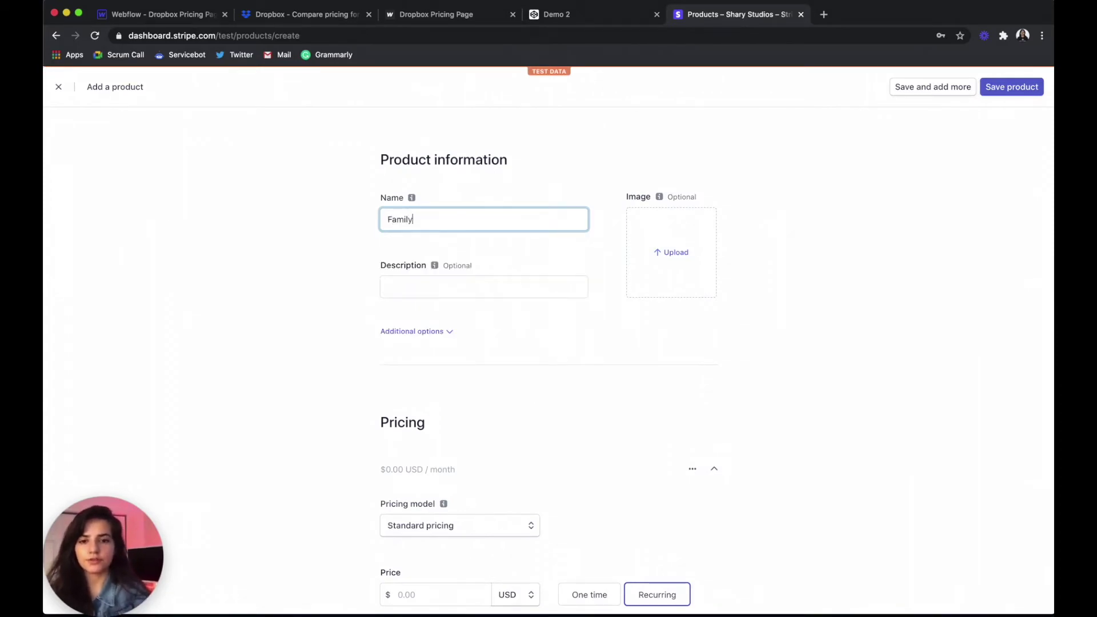
{"action": "left_click", "coordinate": [411, 332]}
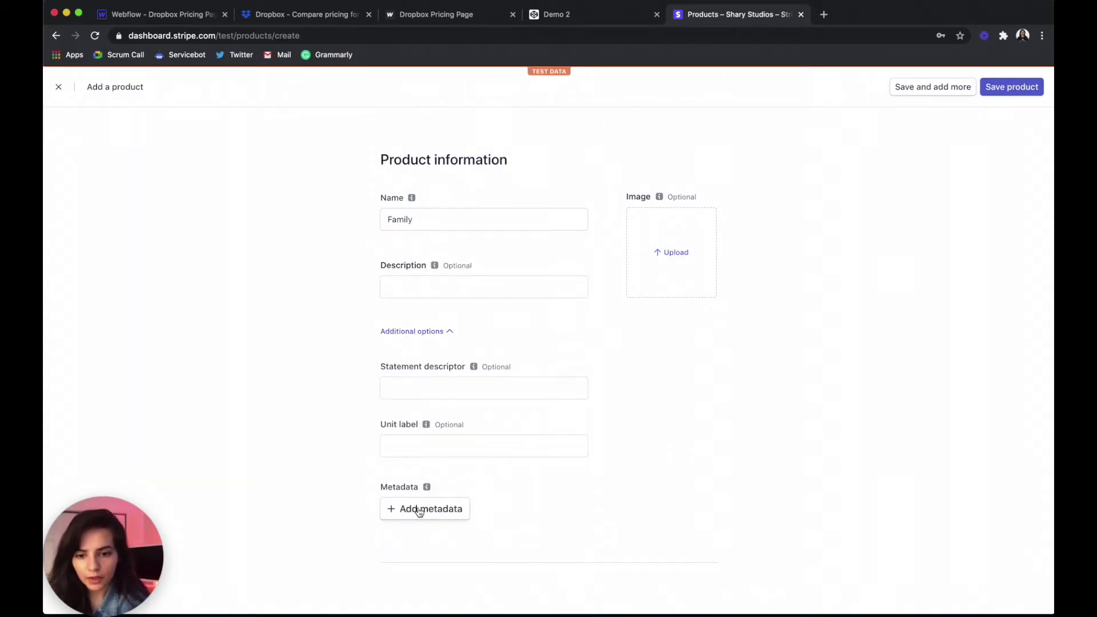
Step: Add metadata sb_service = Dropbox and sb_tier = Family
{"action": "left_click", "coordinate": [419, 510]}
{"action": "left_click", "coordinate": [449, 507]}
{"action": "left_click", "coordinate": [412, 534]}
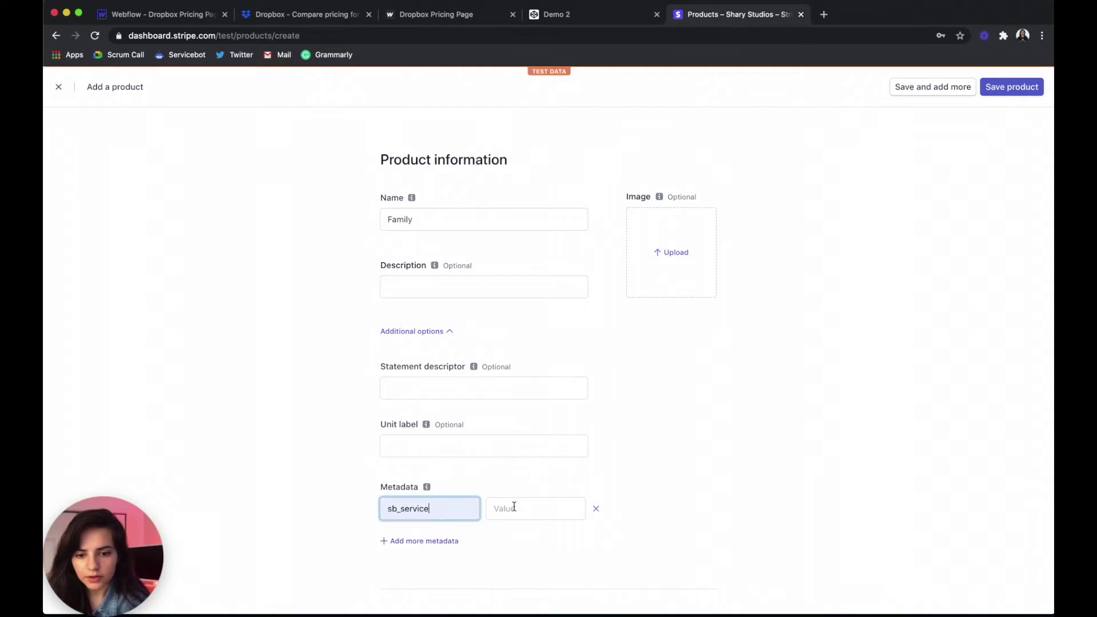
{"action": "left_click", "coordinate": [514, 507]}
{"action": "left_click", "coordinate": [514, 459]}
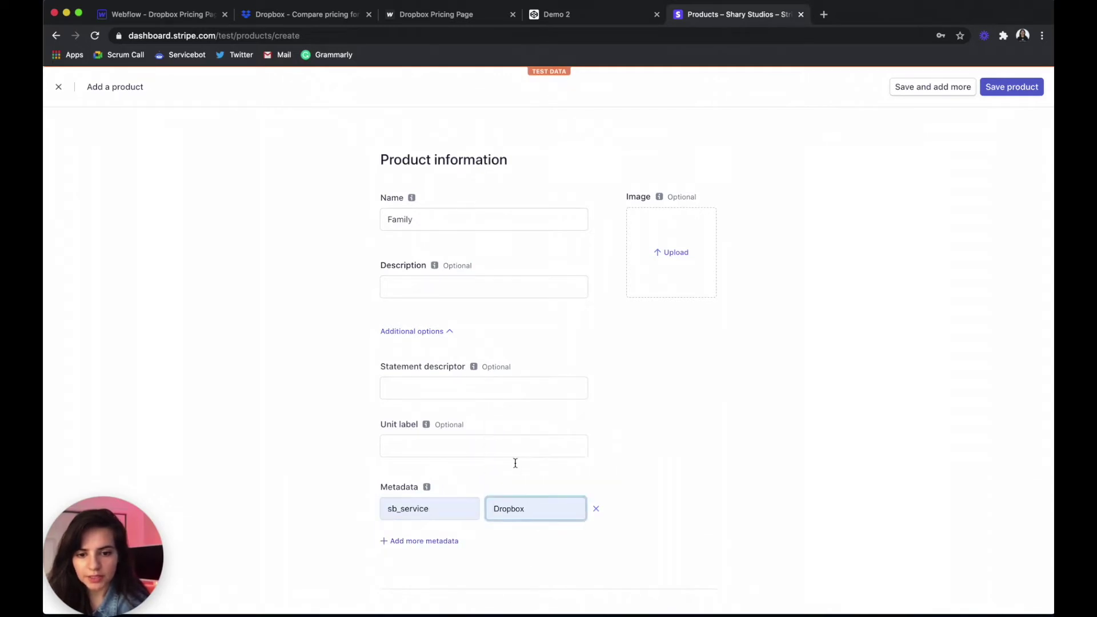
{"action": "left_click", "coordinate": [455, 545]}
{"action": "left_click", "coordinate": [426, 536]}
{"action": "left_click", "coordinate": [409, 566]}
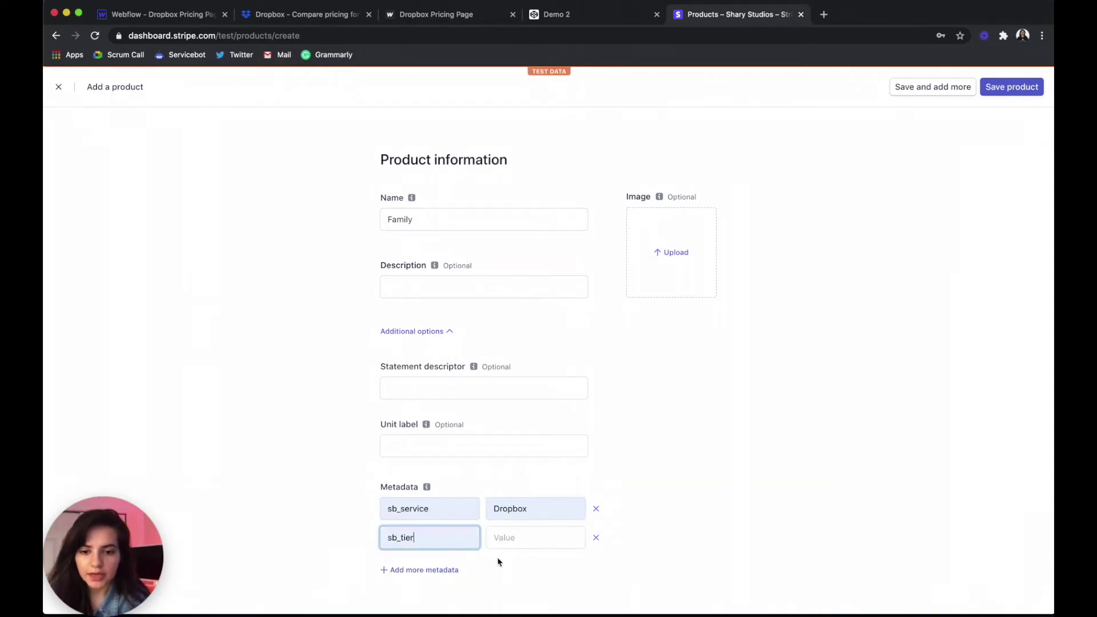
{"action": "left_click", "coordinate": [519, 536]}
{"action": "type", "text": "Family"}
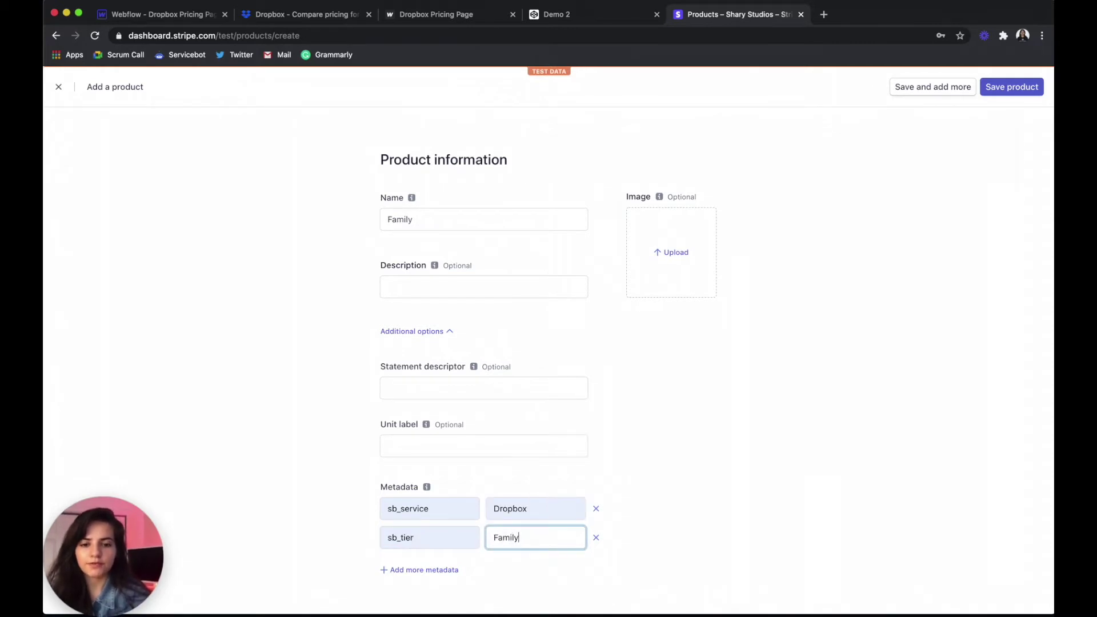
Step: Set a $19.99 monthly price, checked against Dropbox's Family plan, and add a second price
{"action": "scroll", "coordinate": [549, 452], "scroll_direction": "down", "scroll_amount": 6}
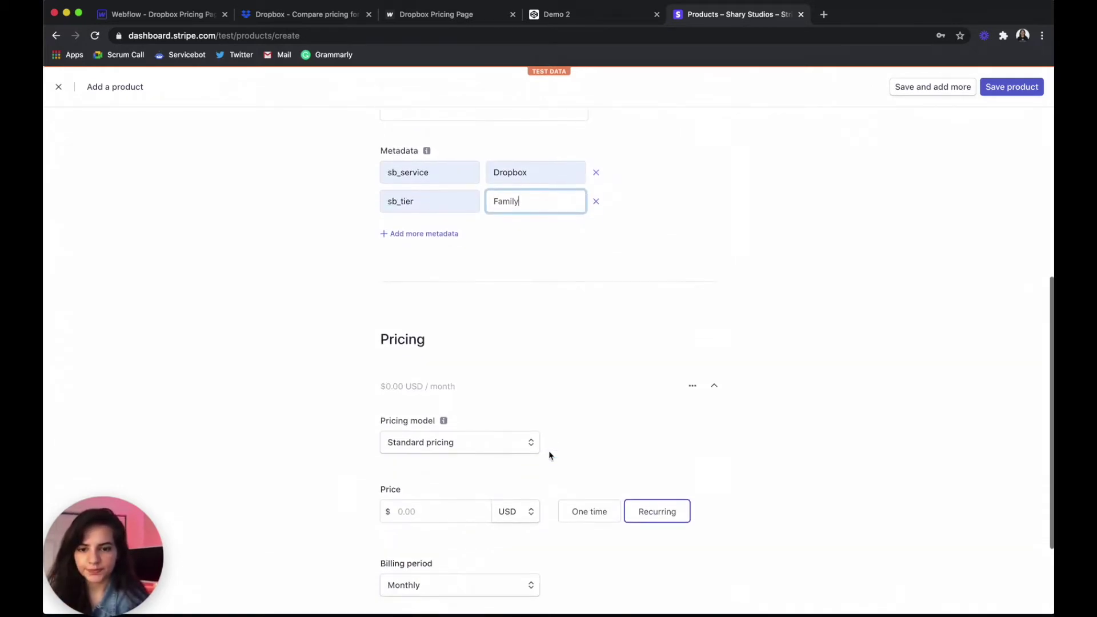
{"action": "scroll", "coordinate": [458, 449], "scroll_direction": "down", "scroll_amount": 3}
{"action": "left_click", "coordinate": [403, 357]}
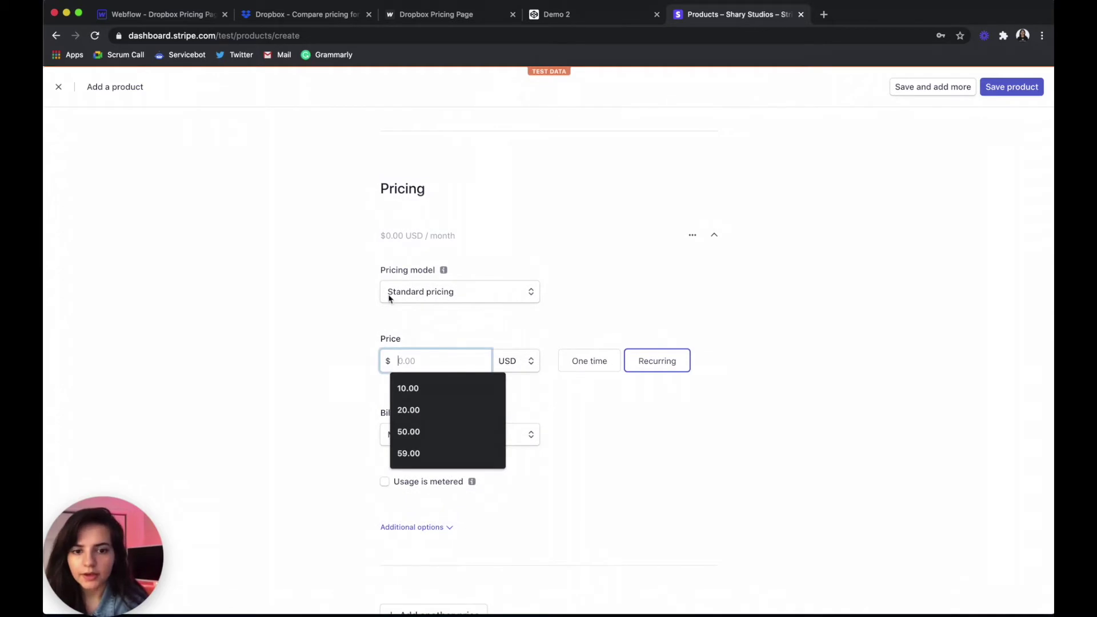
{"action": "left_click", "coordinate": [289, 15]}
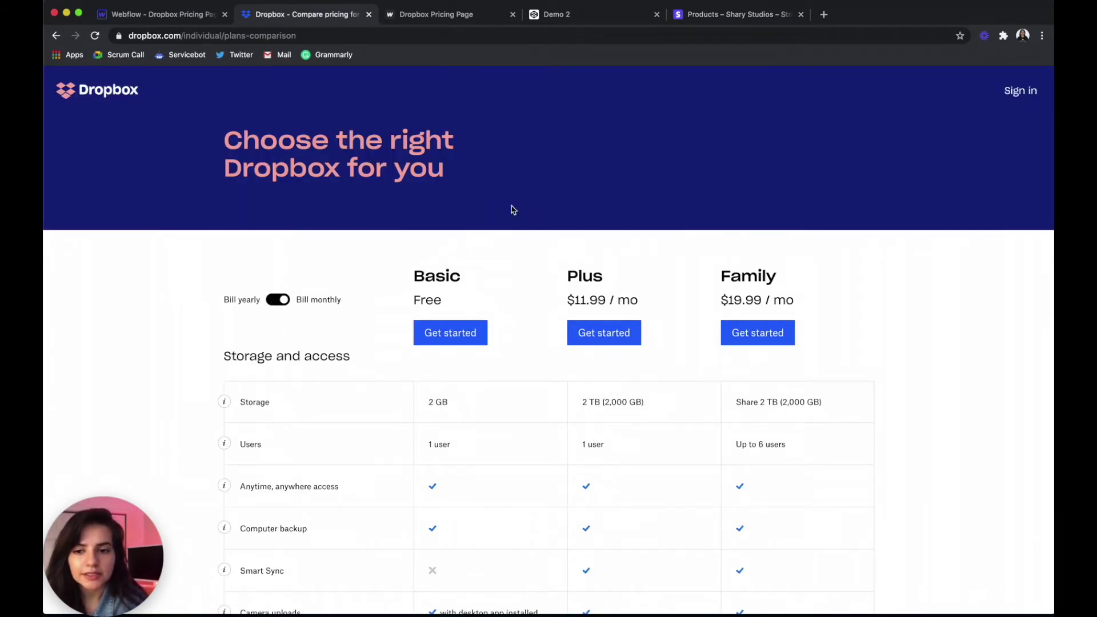
{"action": "left_click", "coordinate": [754, 16]}
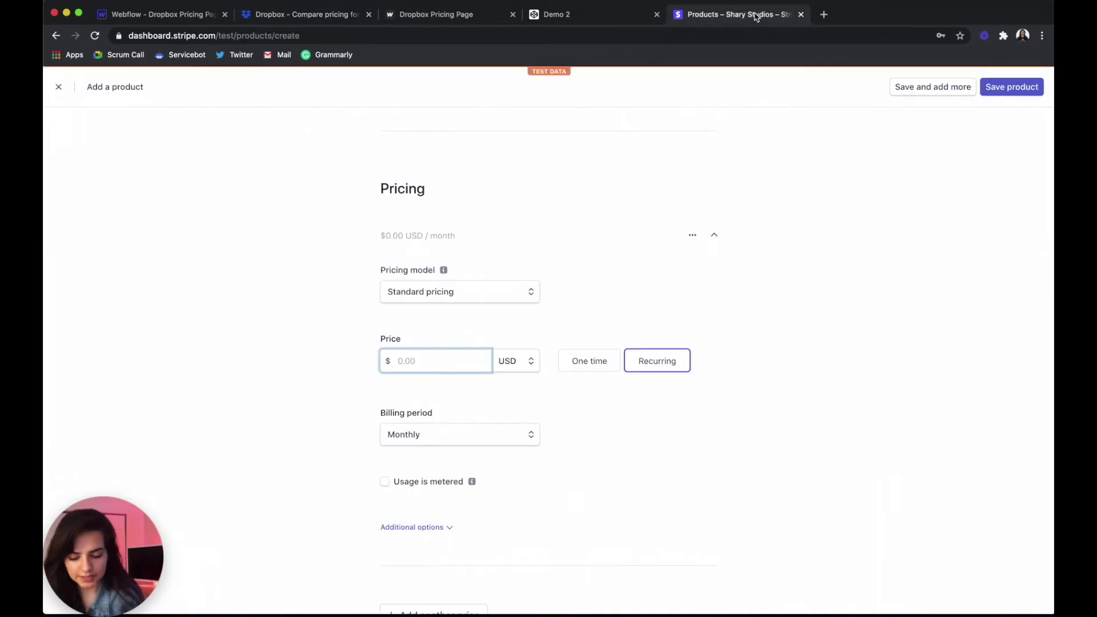
{"action": "type", "text": "19.99"}
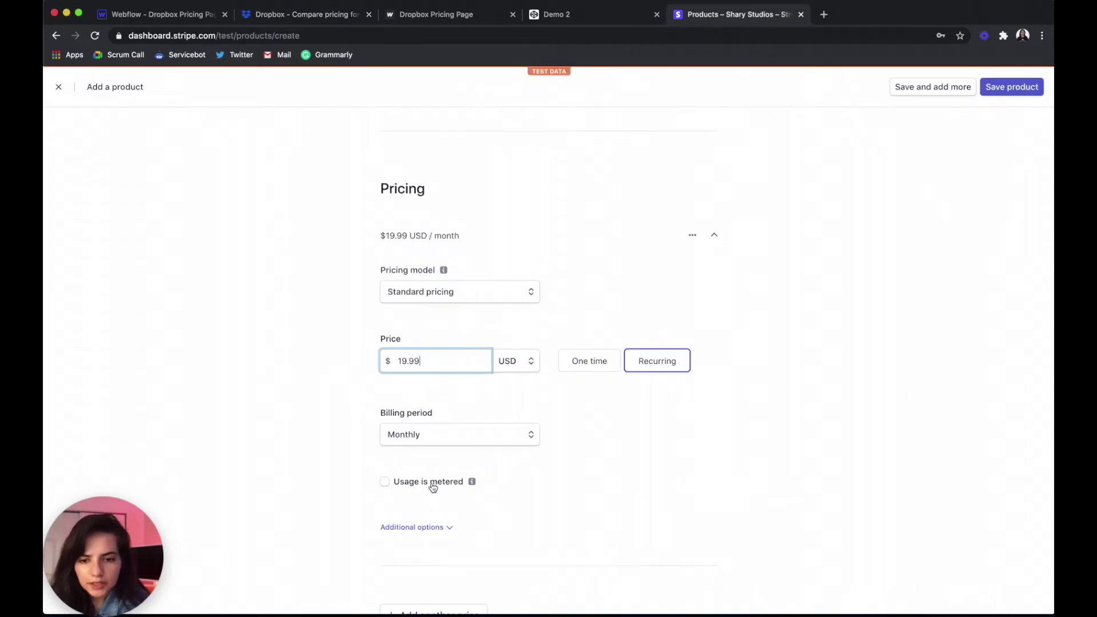
{"action": "scroll", "coordinate": [433, 487], "scroll_direction": "down", "scroll_amount": 2}
{"action": "left_click", "coordinate": [423, 564]}
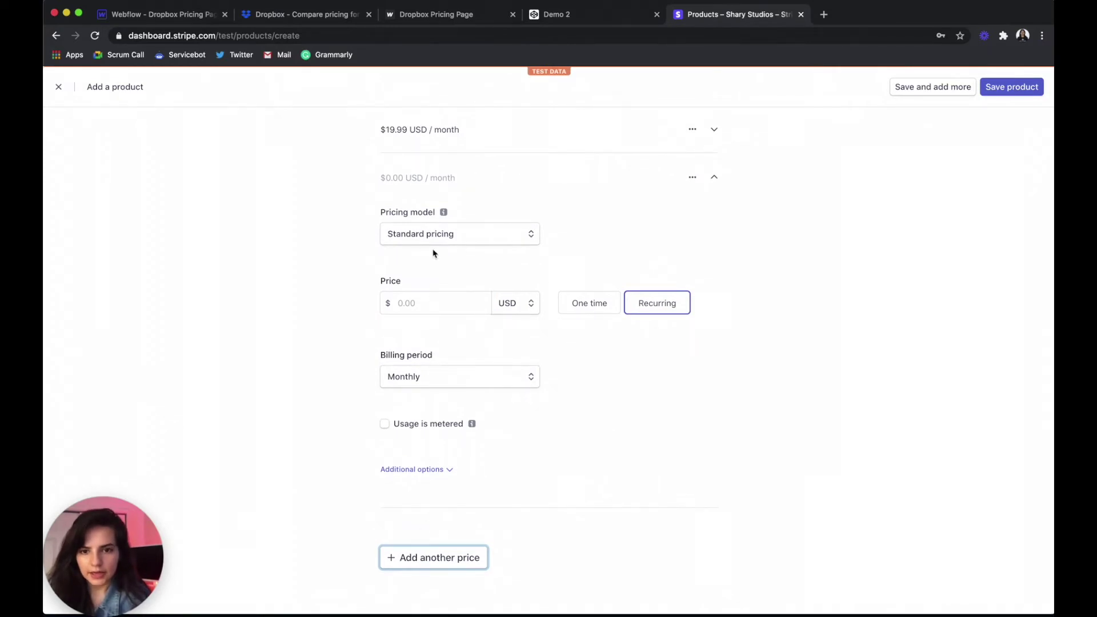
Step: Make the second Family price 203.88 billed yearly and save the product
{"action": "left_click", "coordinate": [412, 305]}
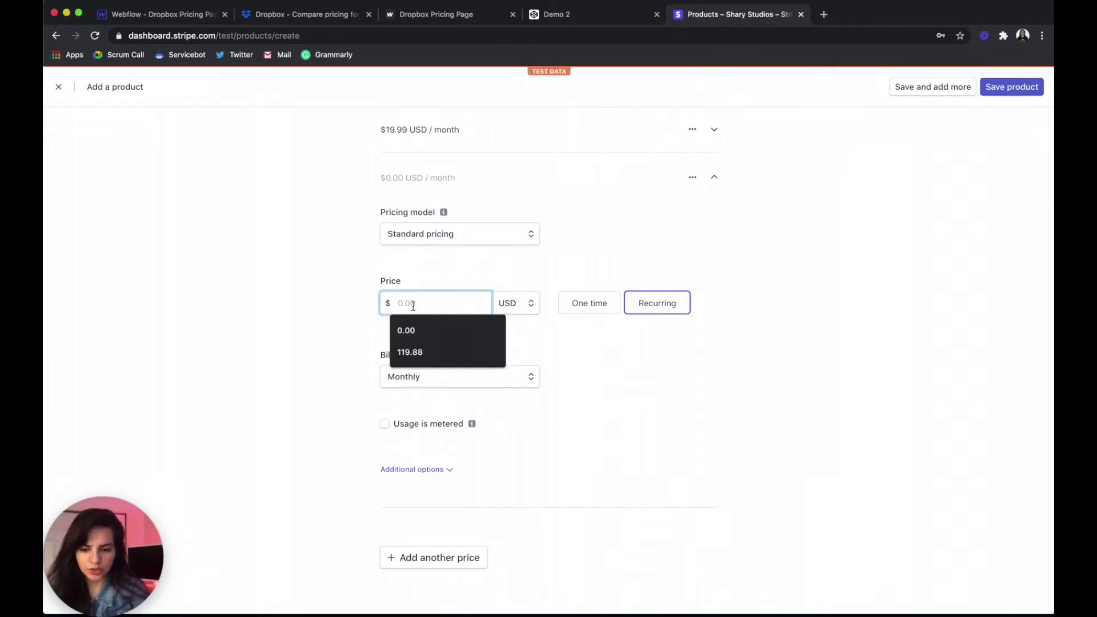
{"action": "type", "text": "203"}
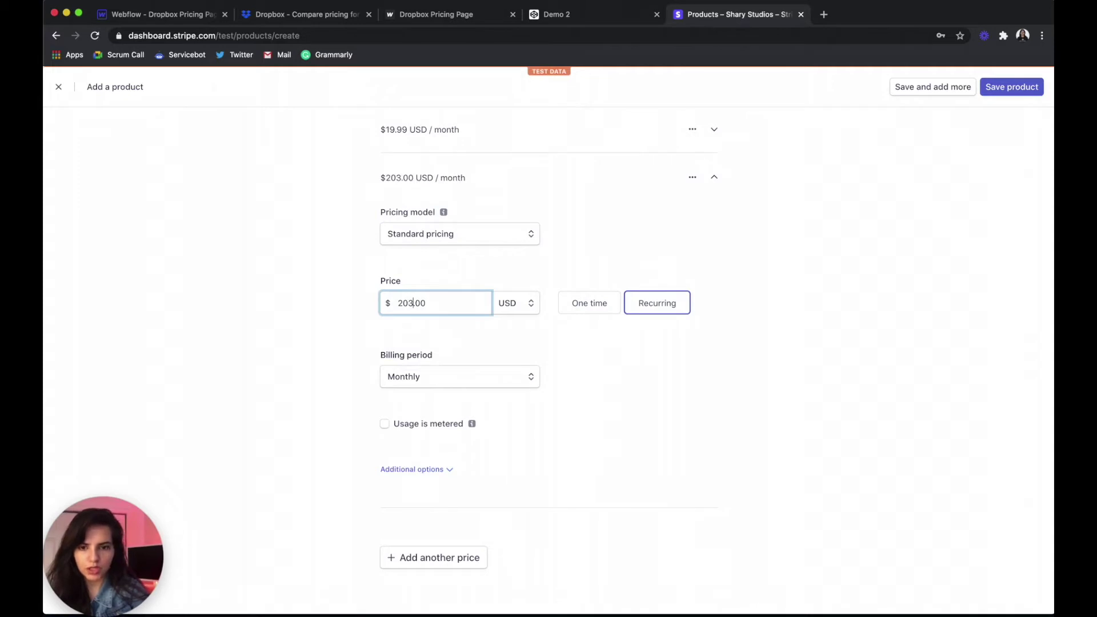
{"action": "type", "text": "30"}
{"action": "key", "text": "BackSpace"}
{"action": "key", "text": "BackSpace"}
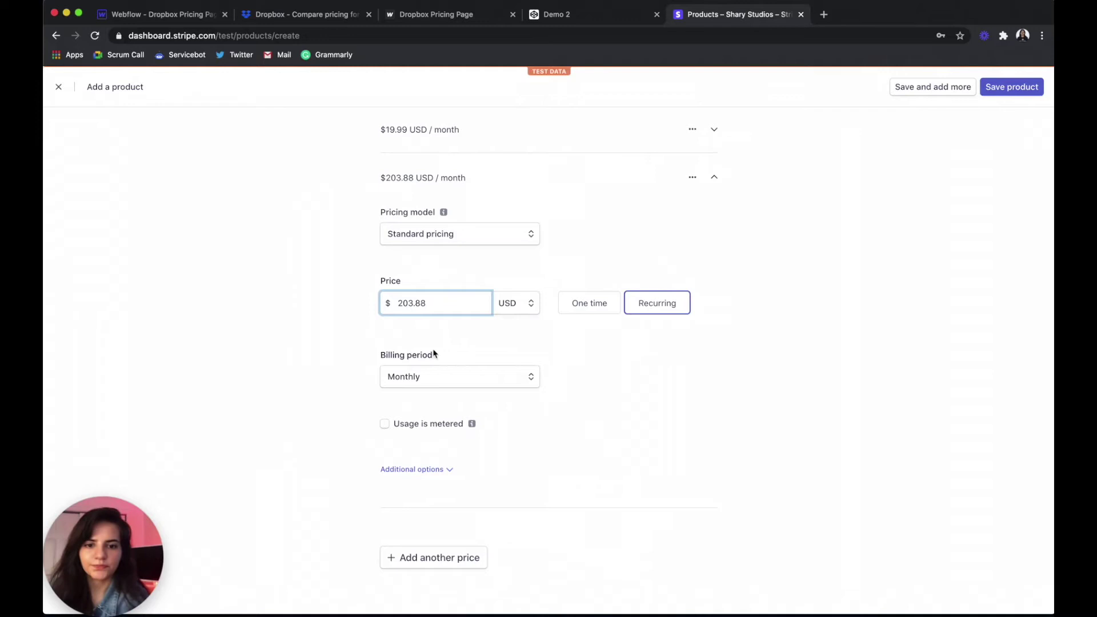
{"action": "left_click", "coordinate": [419, 375]}
{"action": "left_click", "coordinate": [418, 413]}
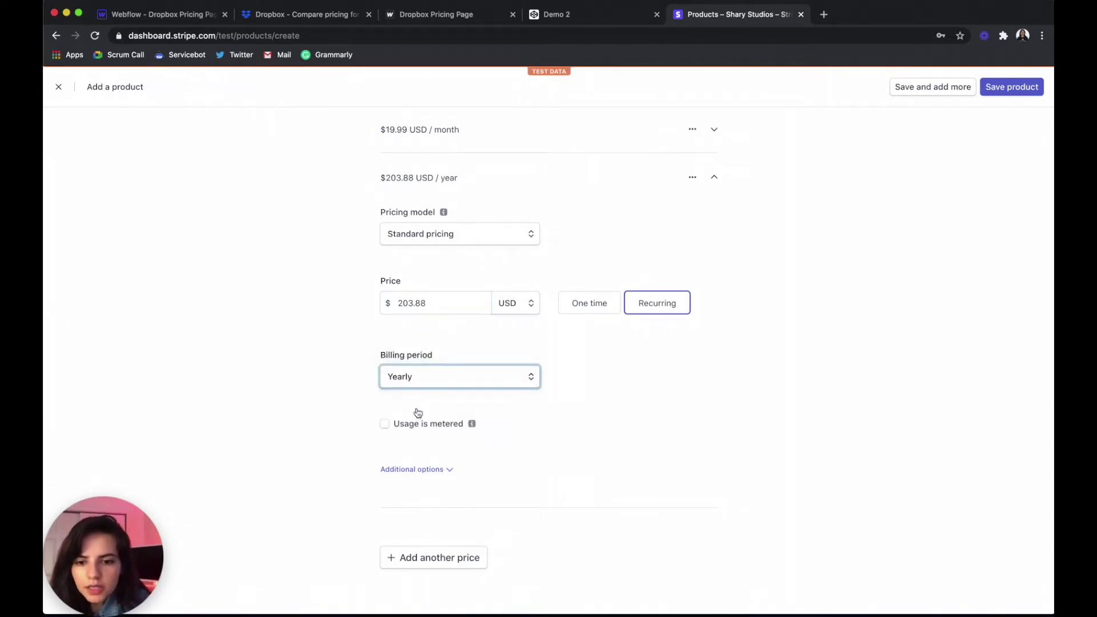
{"action": "left_click", "coordinate": [1009, 88]}
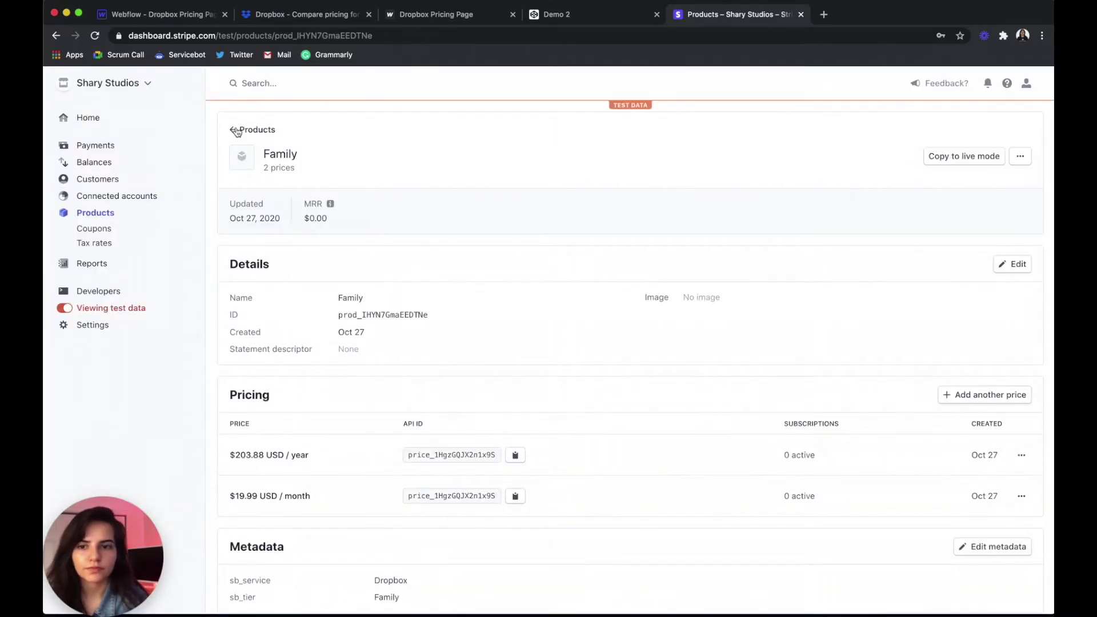
Step: Go back to the Stripe products list and load servicebot.io in a new tab
{"action": "left_click", "coordinate": [236, 130]}
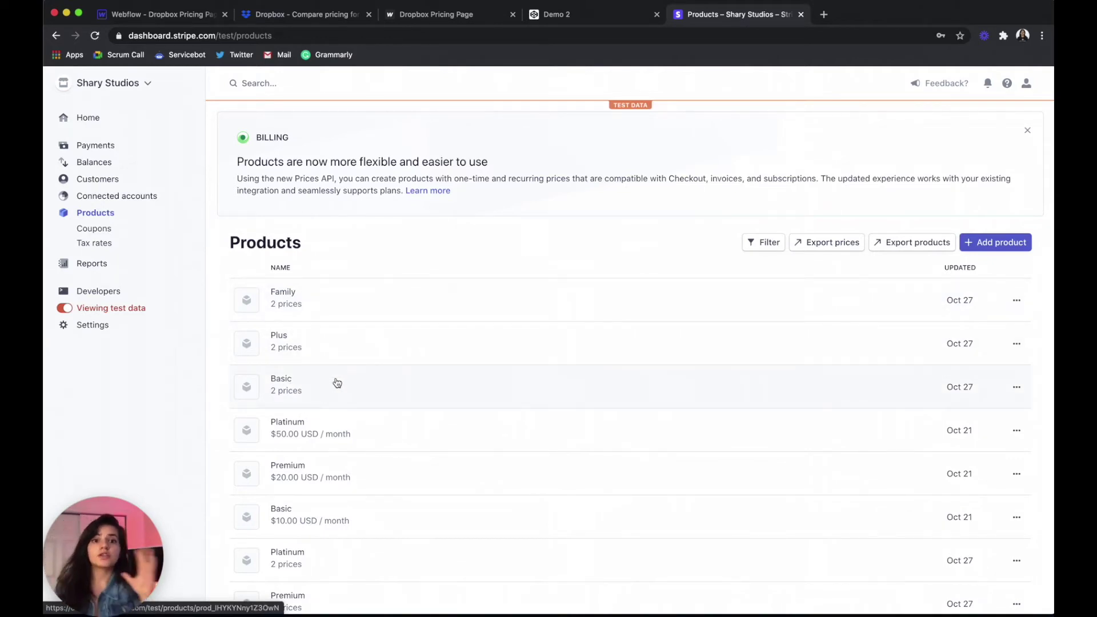
{"action": "left_click", "coordinate": [824, 16]}
{"action": "type", "text": "servicebot.io"}
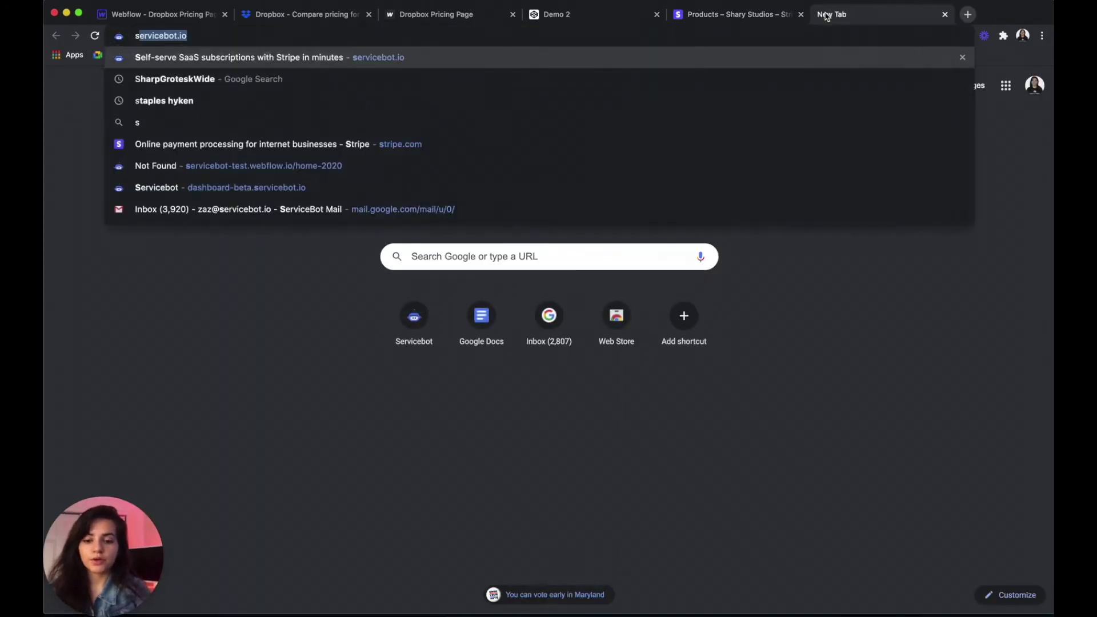
{"action": "key", "text": "Return"}
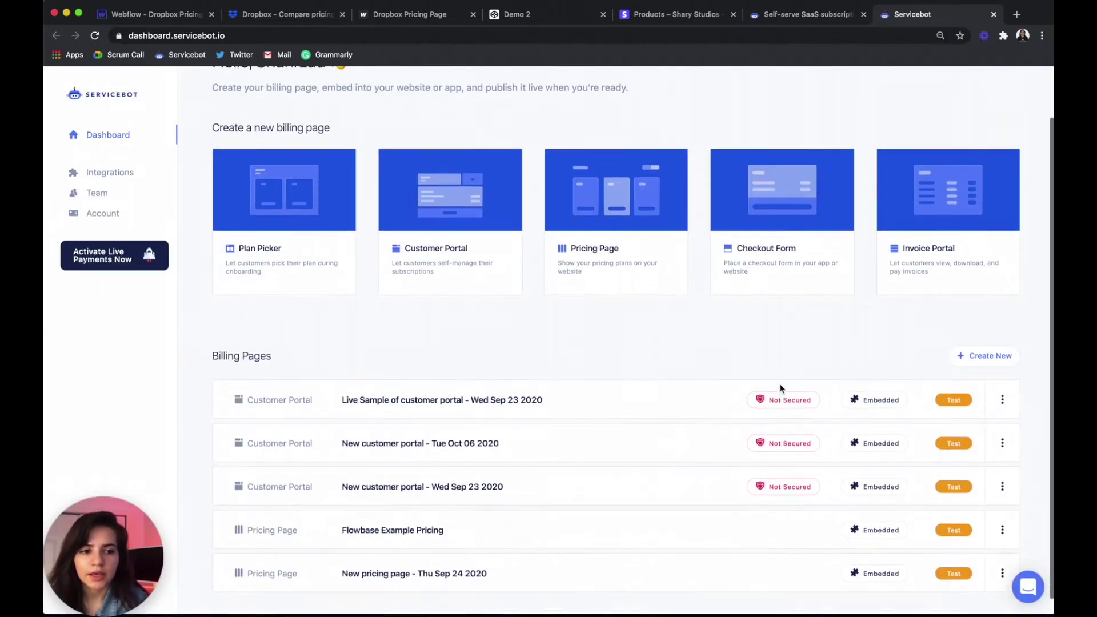
Step: Create a Servicebot pricing page on the Dropbox service, previewing Basic Free, Plus $11.99 and Family $19.99
{"action": "left_click", "coordinate": [995, 348]}
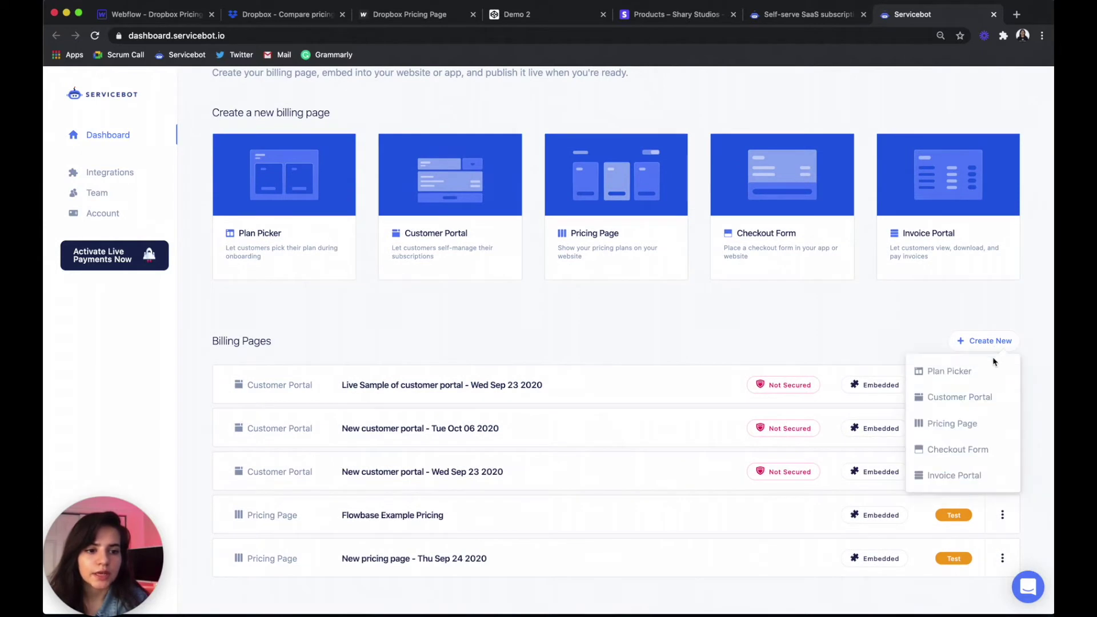
{"action": "left_click", "coordinate": [950, 423]}
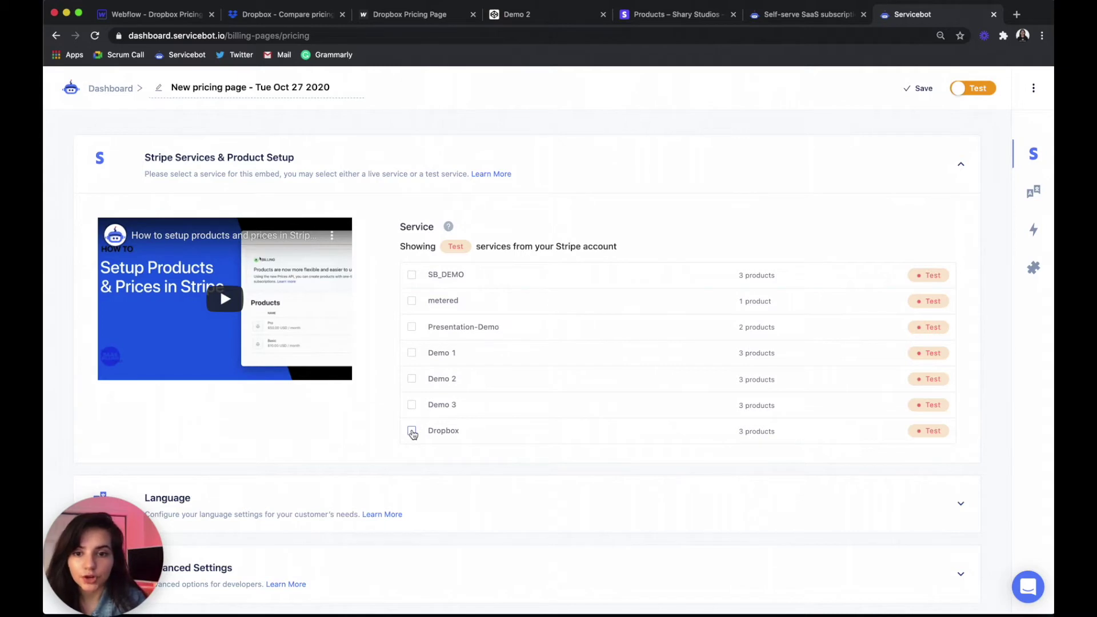
{"action": "left_click", "coordinate": [412, 433]}
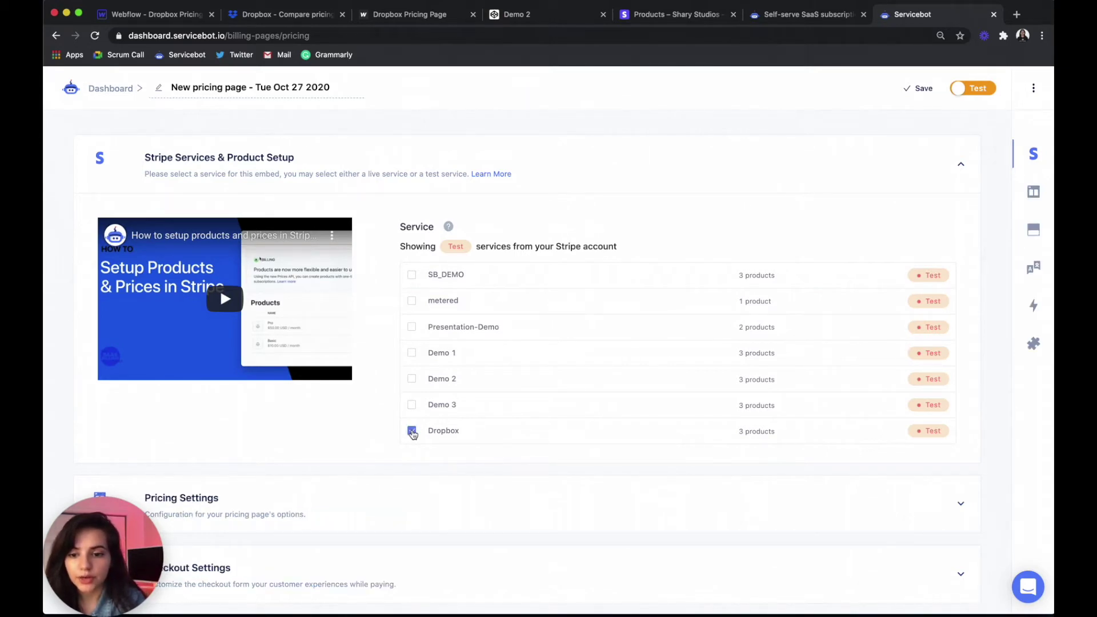
{"action": "left_click", "coordinate": [417, 519]}
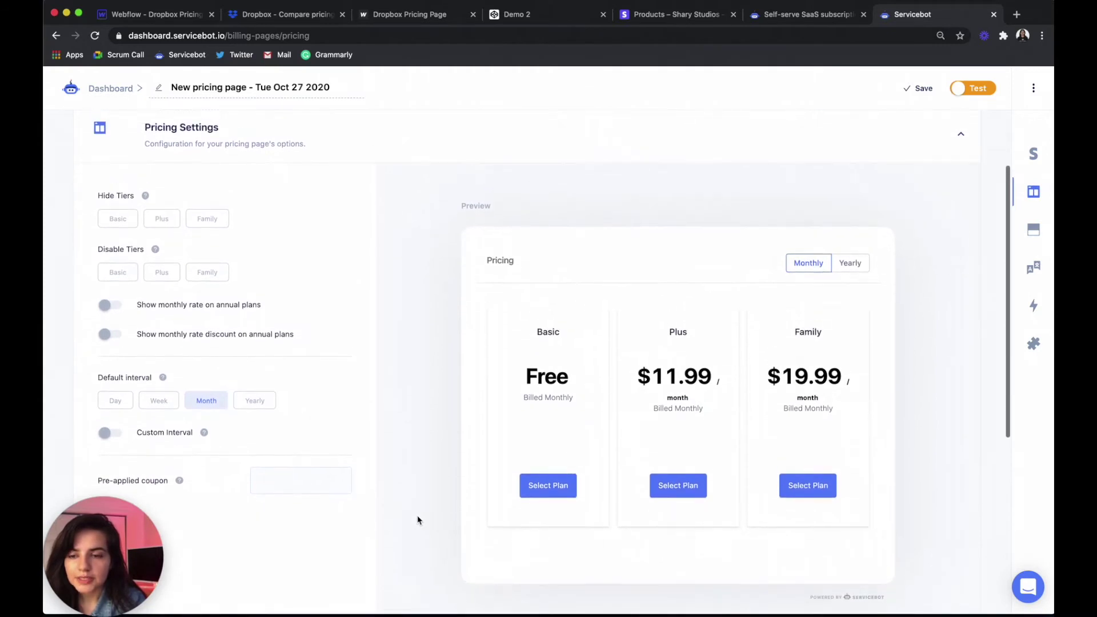
{"action": "left_click", "coordinate": [268, 15]}
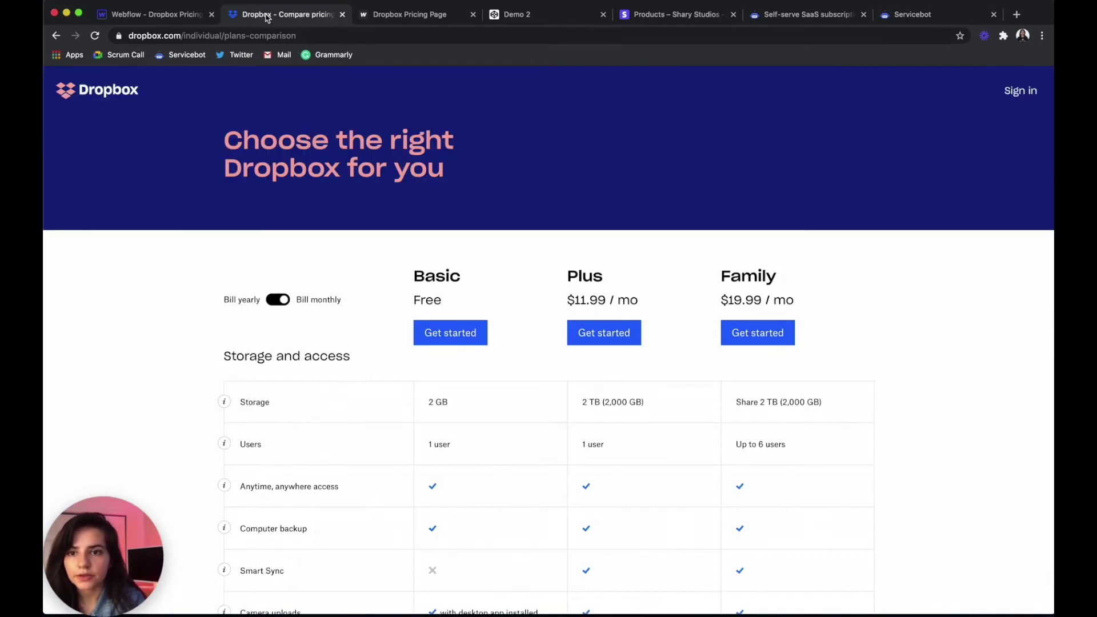
{"action": "left_click", "coordinate": [278, 300]}
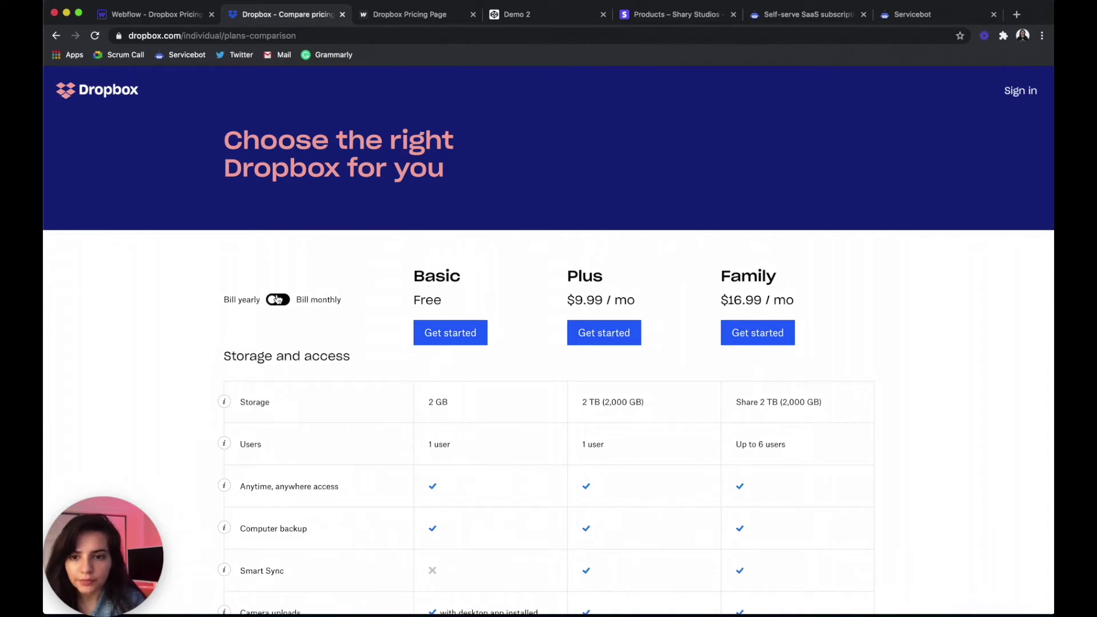
{"action": "left_click", "coordinate": [277, 299]}
{"action": "left_click", "coordinate": [278, 299]}
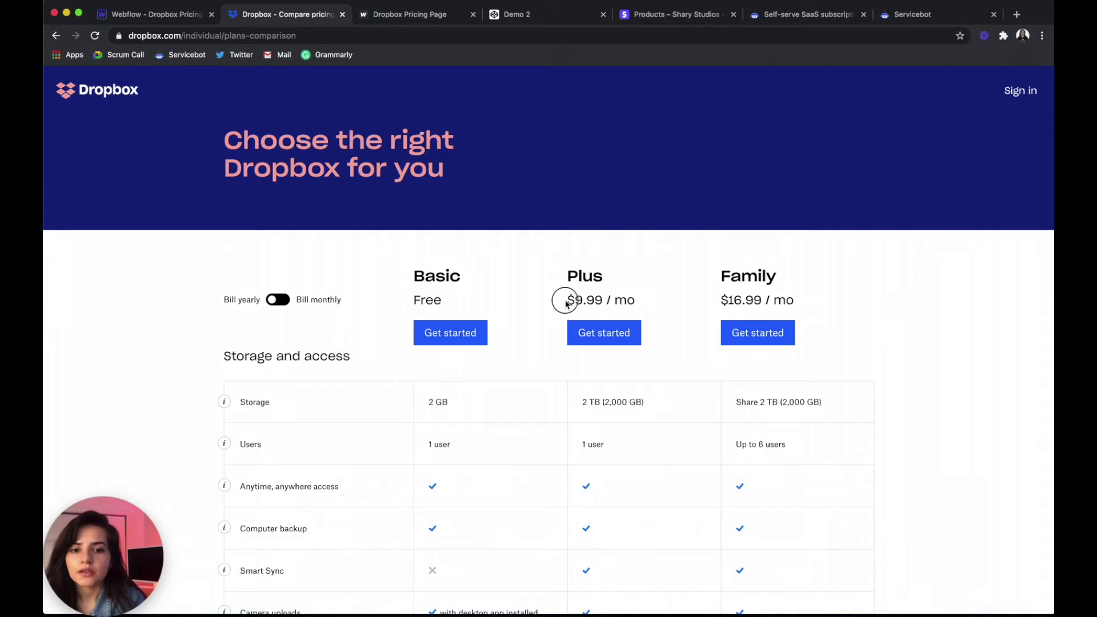
{"action": "left_click_drag", "start_coordinate": [567, 300], "coordinate": [636, 301]}
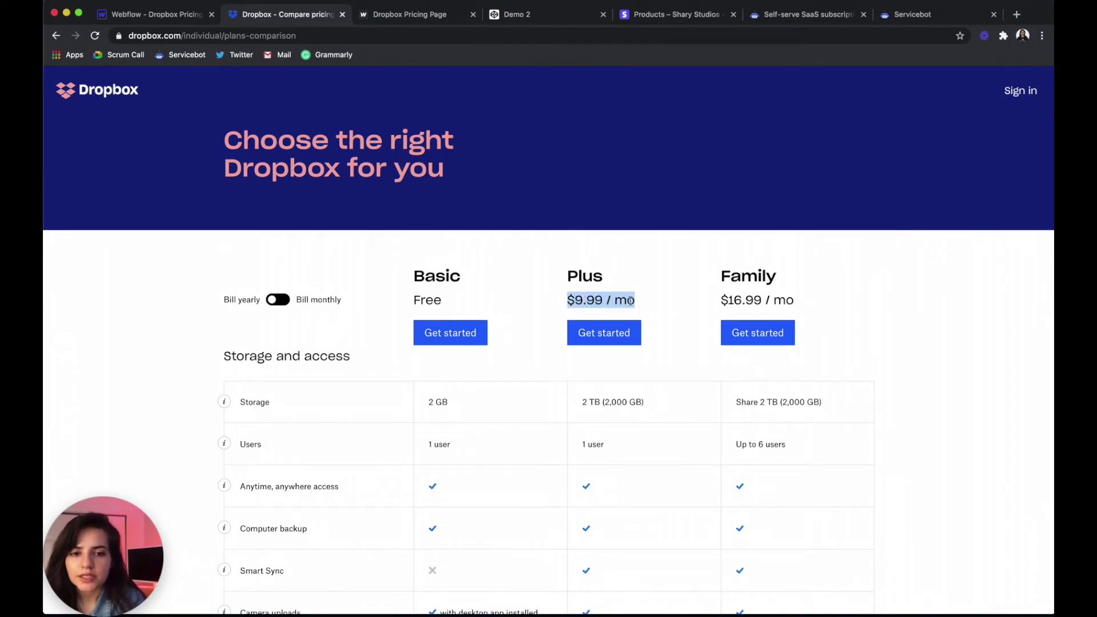
{"action": "left_click_drag", "start_coordinate": [631, 301], "coordinate": [571, 300]}
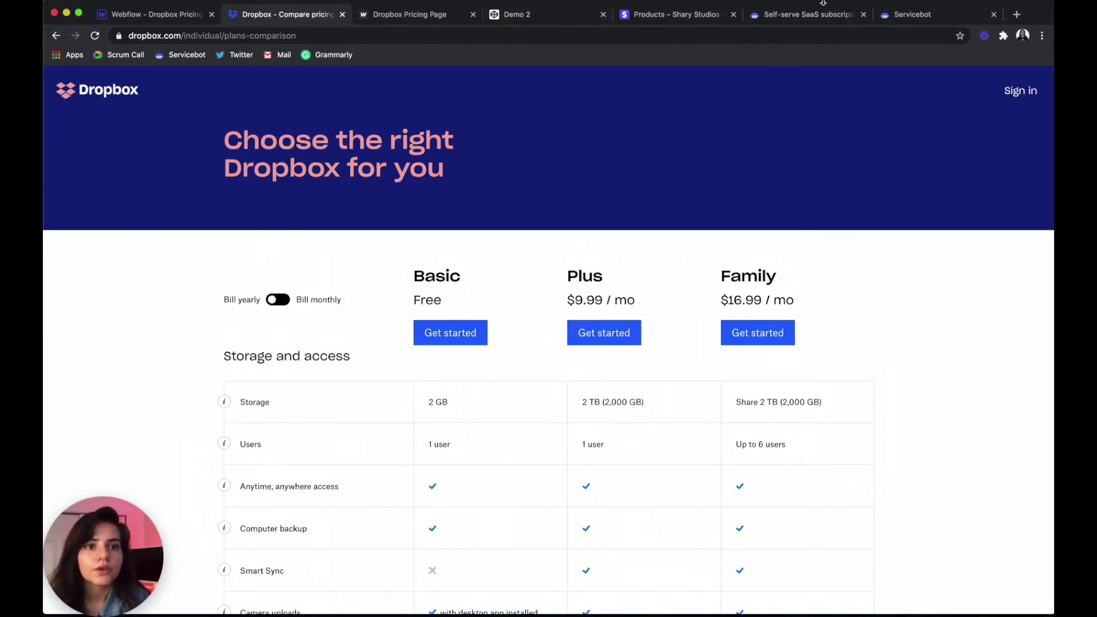
{"action": "left_click", "coordinate": [921, 15]}
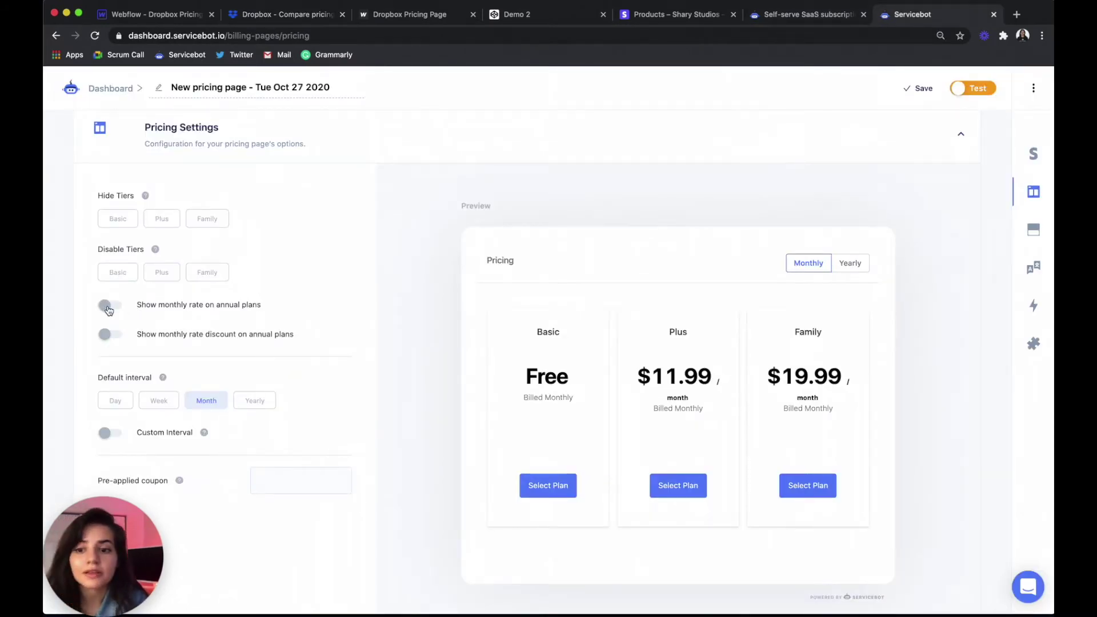
Step: Turn on 'Show monthly rate on annual plans' and reload the Dropbox plans comparison page for reference
{"action": "left_click", "coordinate": [109, 307]}
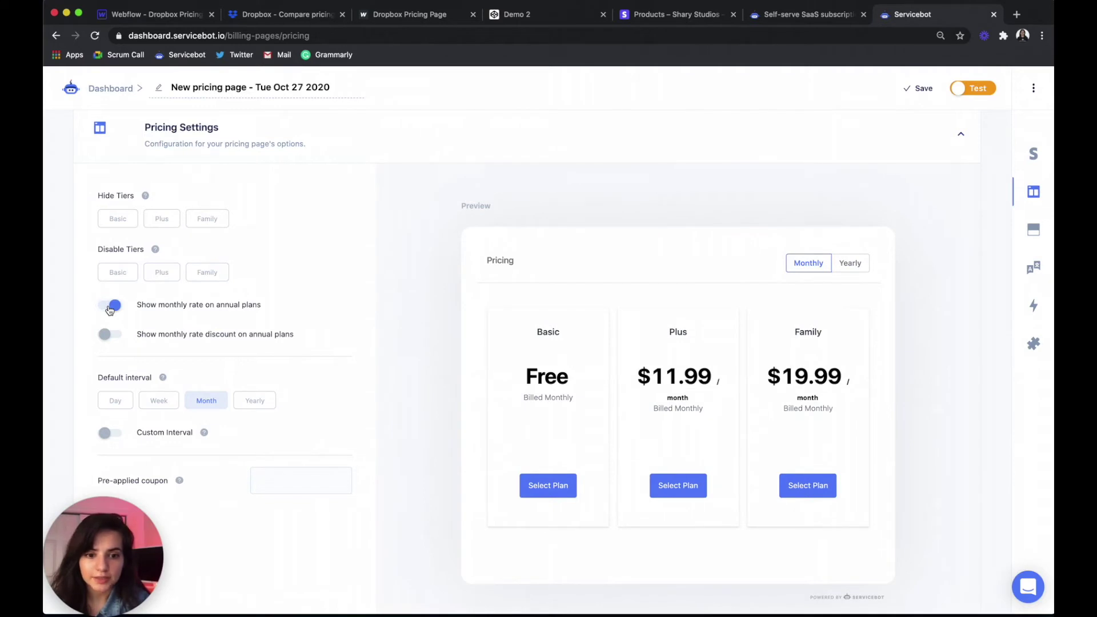
{"action": "scroll", "coordinate": [662, 343], "scroll_direction": "down", "scroll_amount": 2}
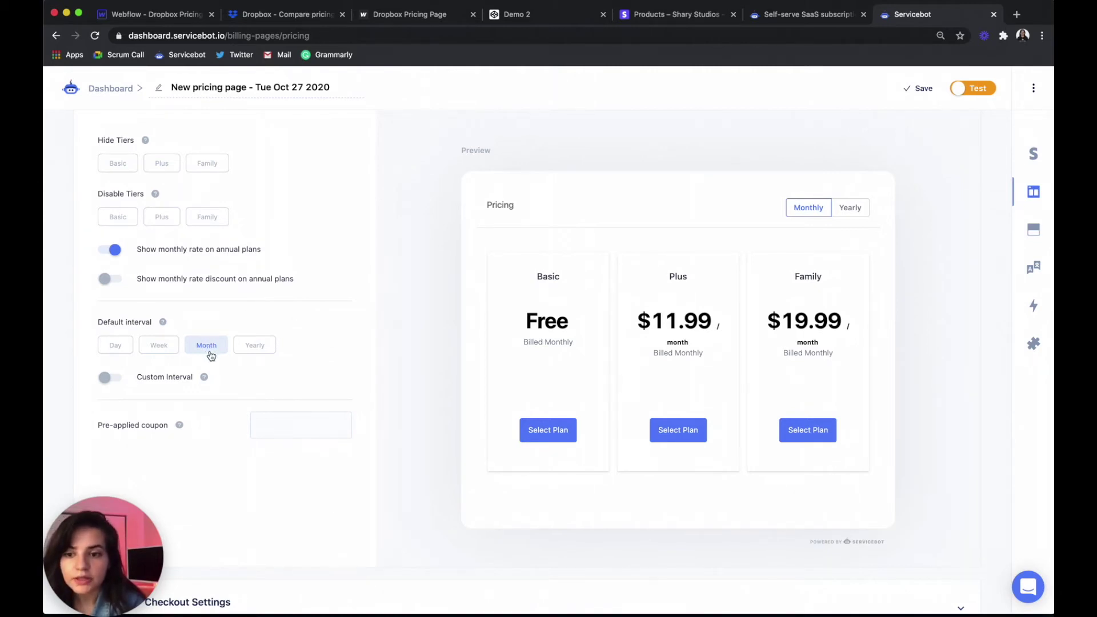
{"action": "left_click", "coordinate": [274, 15]}
{"action": "left_click", "coordinate": [275, 36]}
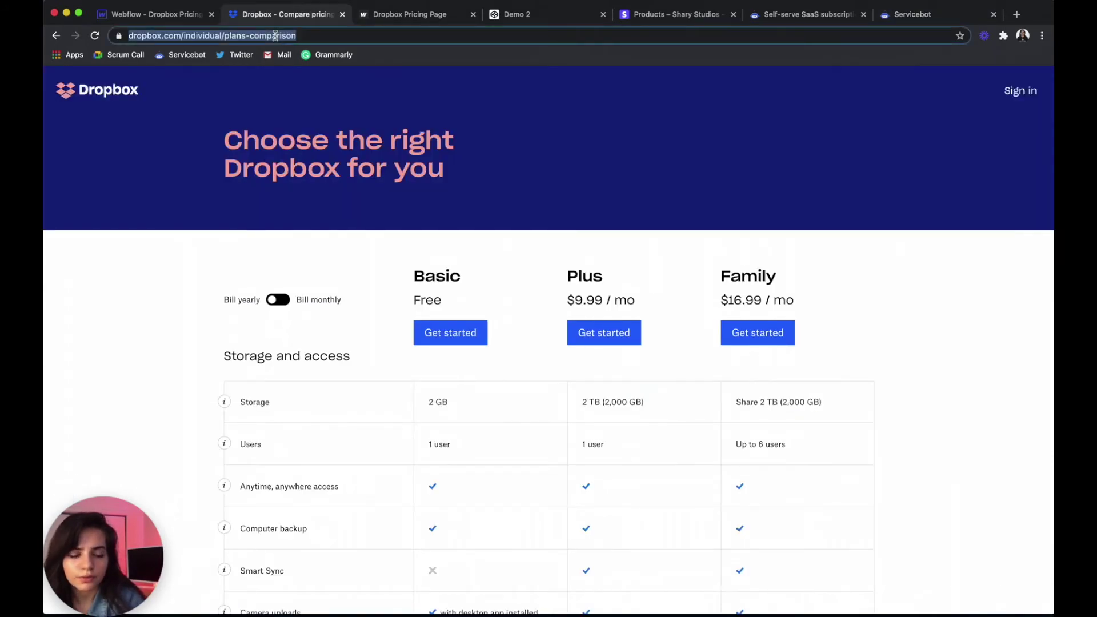
{"action": "key", "text": "Return"}
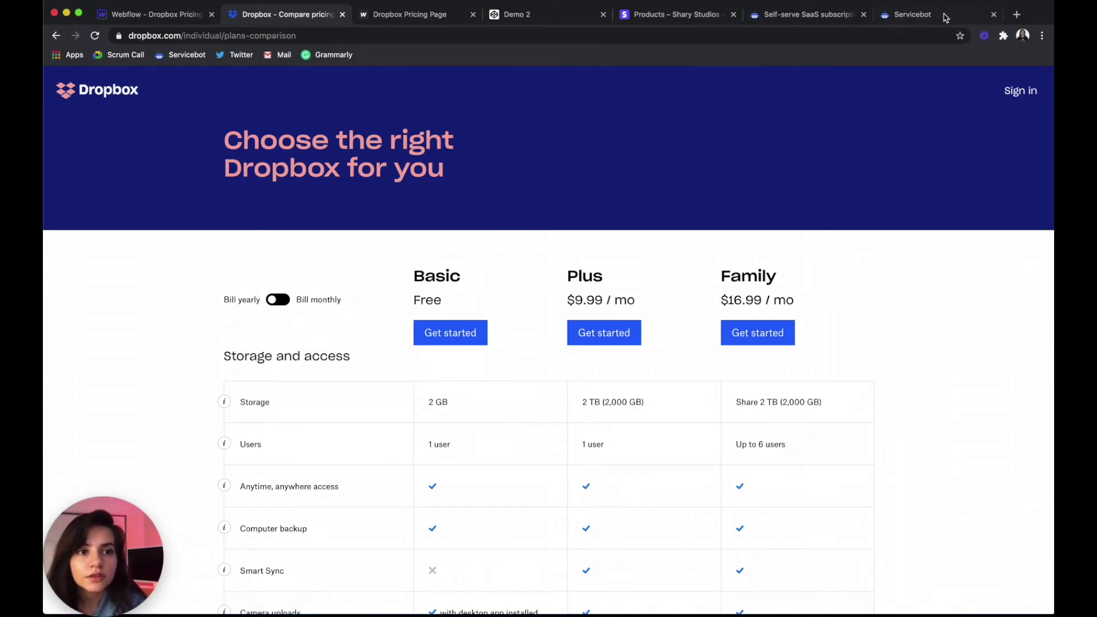
Step: Make Yearly the pricing table's default billing interval
{"action": "left_click", "coordinate": [943, 18]}
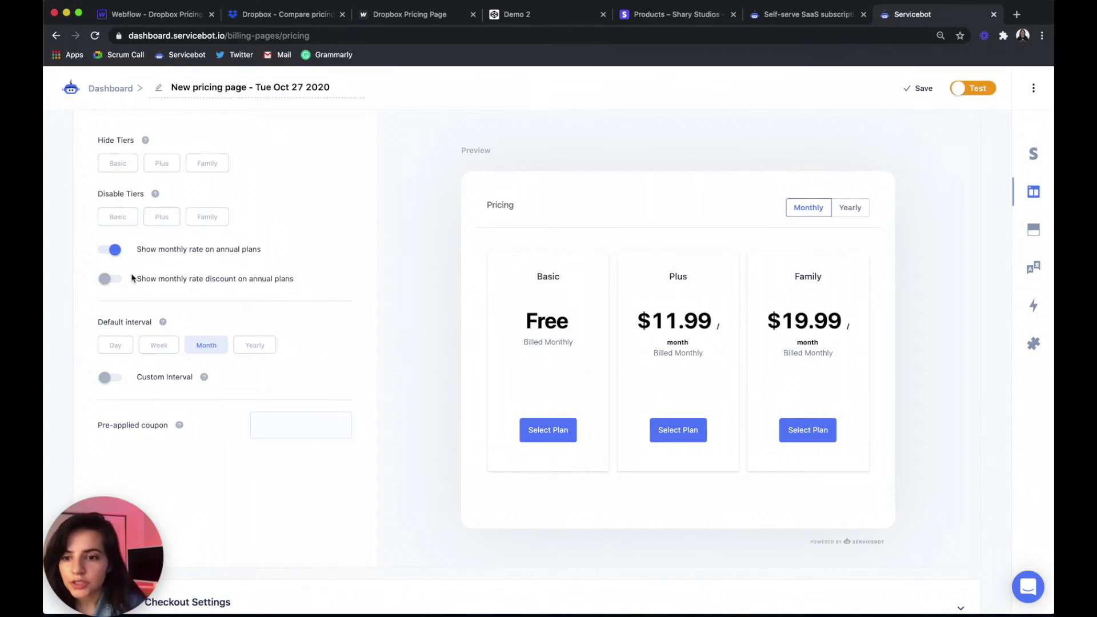
{"action": "left_click", "coordinate": [256, 345]}
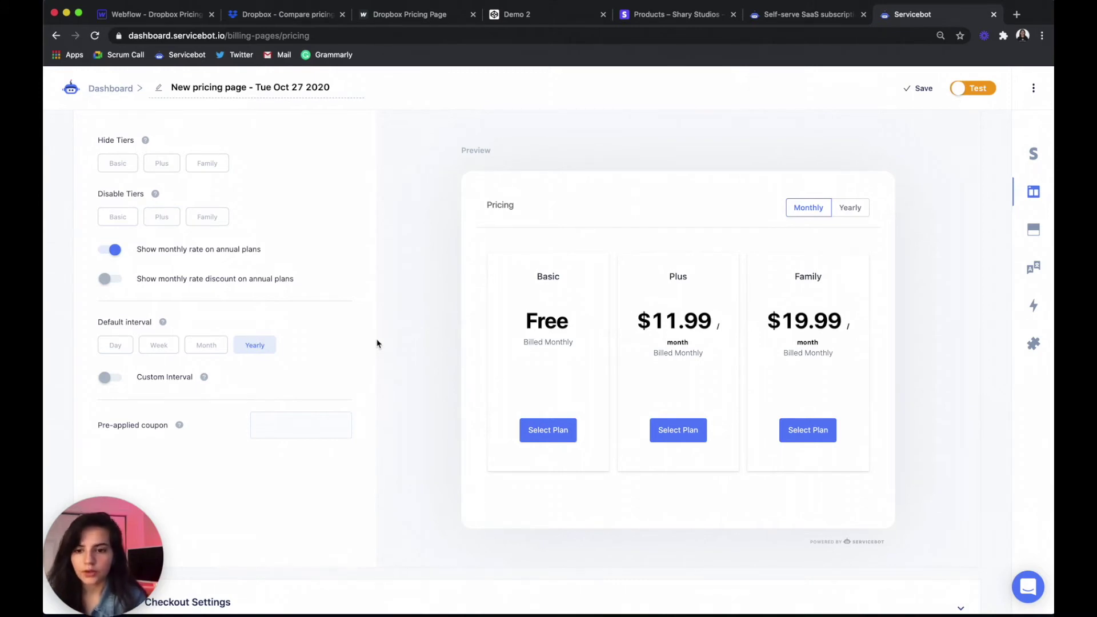
{"action": "left_click", "coordinate": [217, 346]}
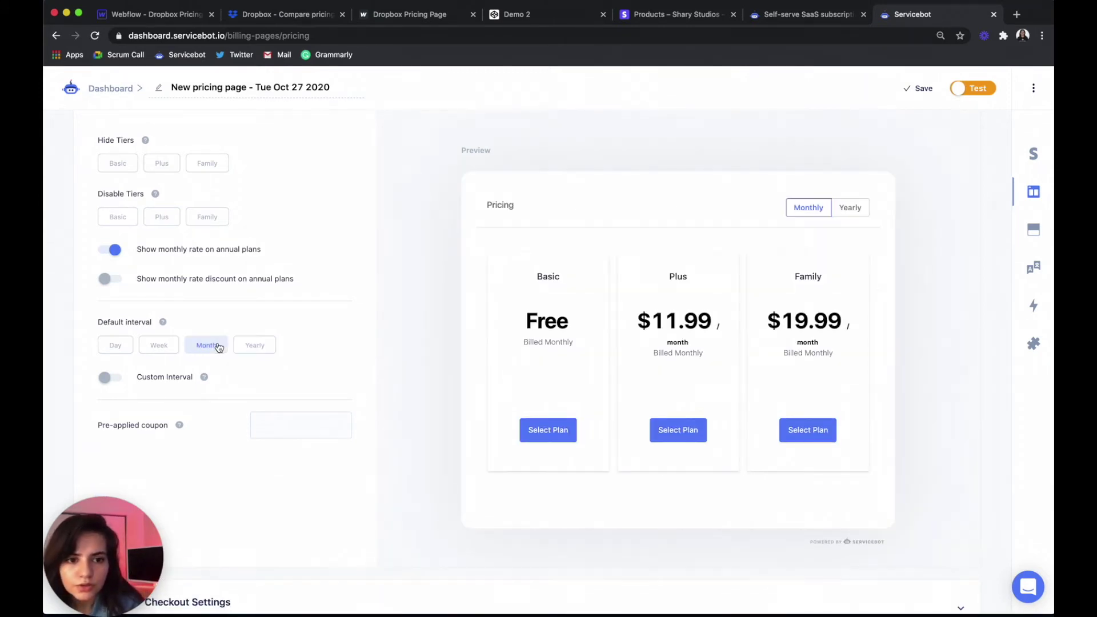
{"action": "left_click", "coordinate": [240, 347]}
Step: Switch on 'Use Stripe styling' in the Checkout Settings
{"action": "scroll", "coordinate": [240, 346], "scroll_direction": "down", "scroll_amount": 5}
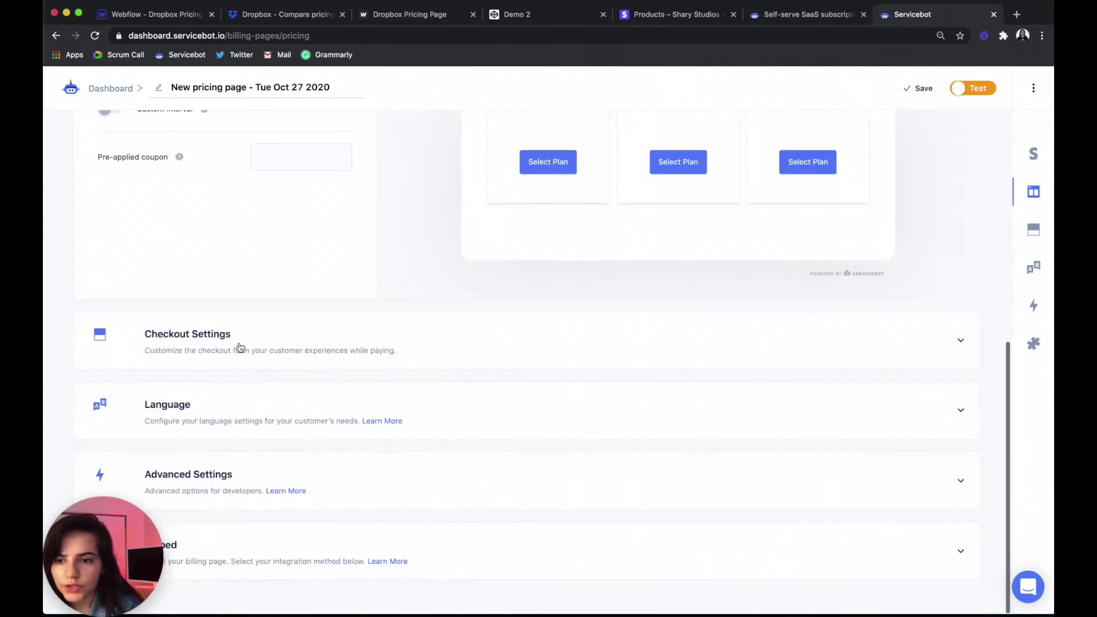
{"action": "left_click", "coordinate": [239, 348]}
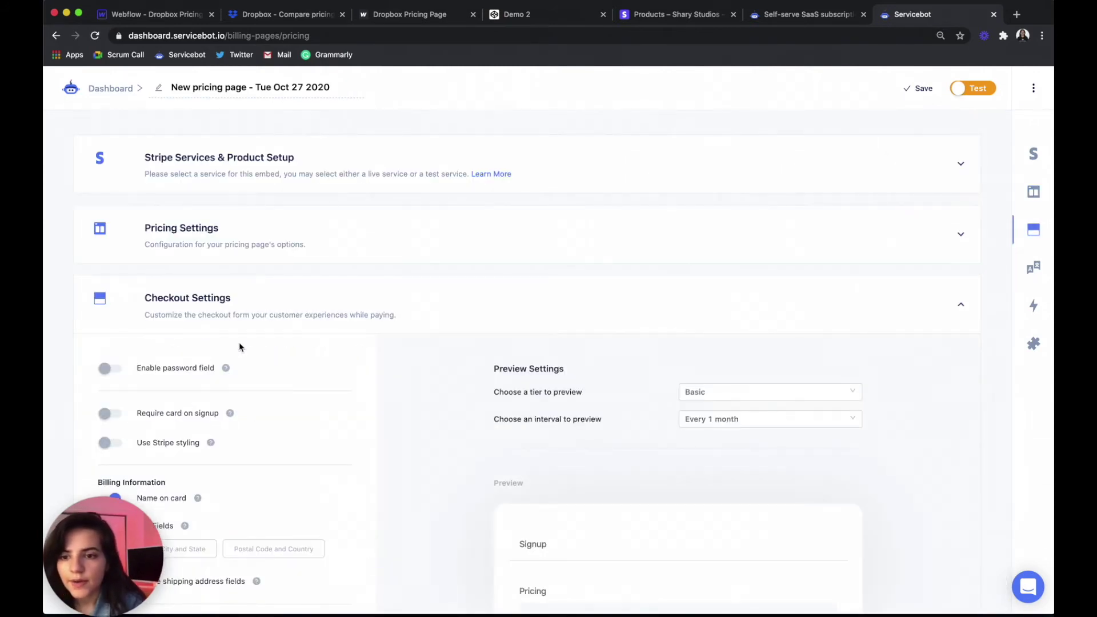
{"action": "scroll", "coordinate": [240, 347], "scroll_direction": "down", "scroll_amount": 6}
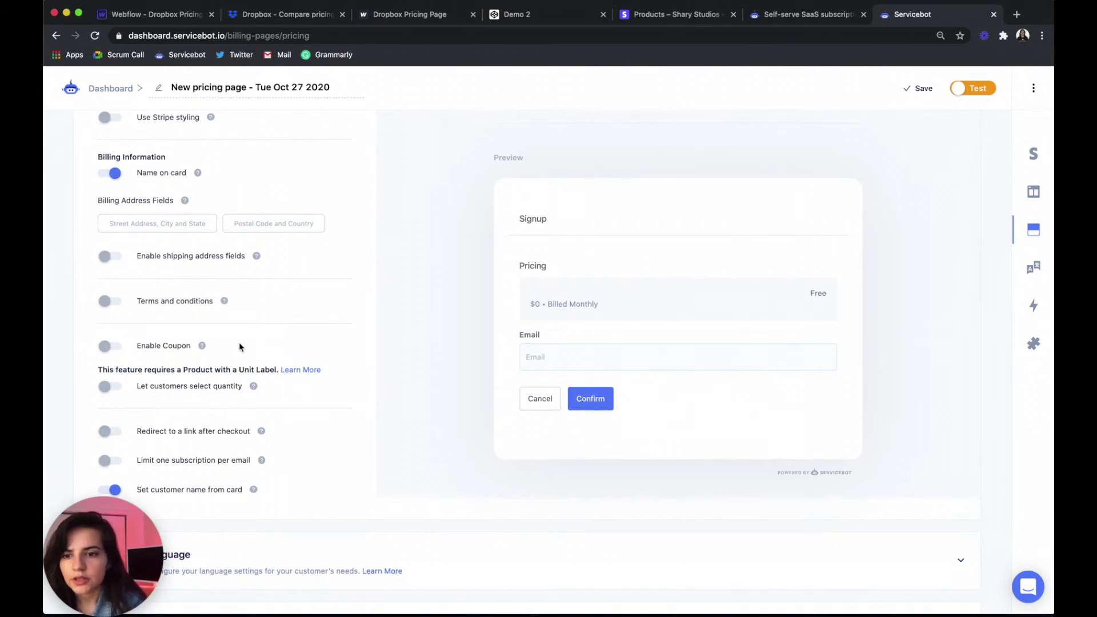
{"action": "scroll", "coordinate": [217, 179], "scroll_direction": "up", "scroll_amount": 1}
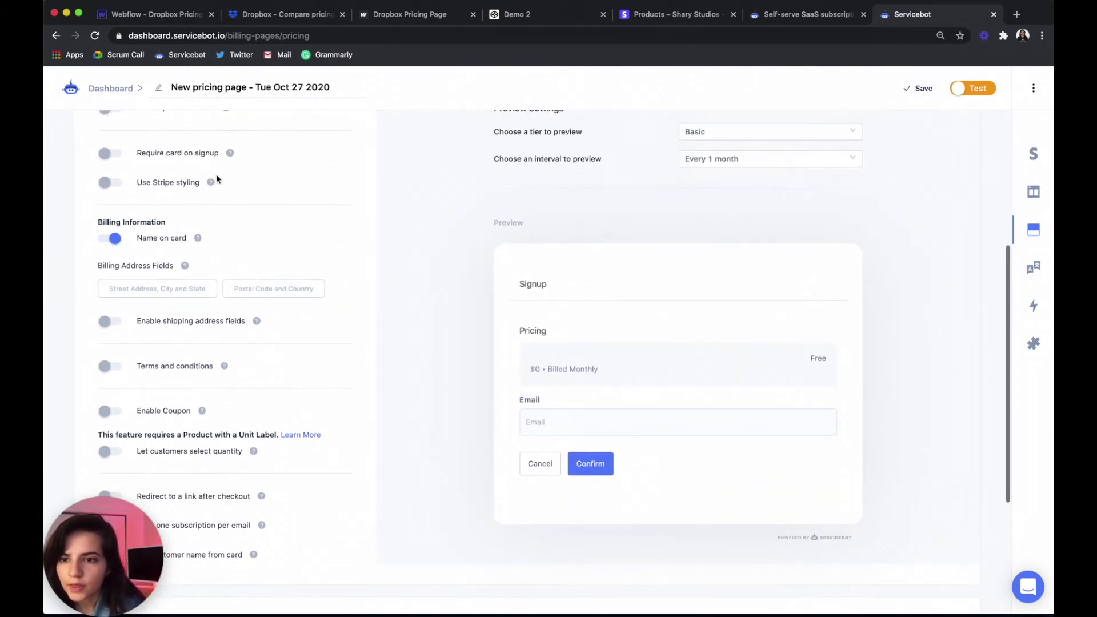
{"action": "left_click", "coordinate": [108, 188]}
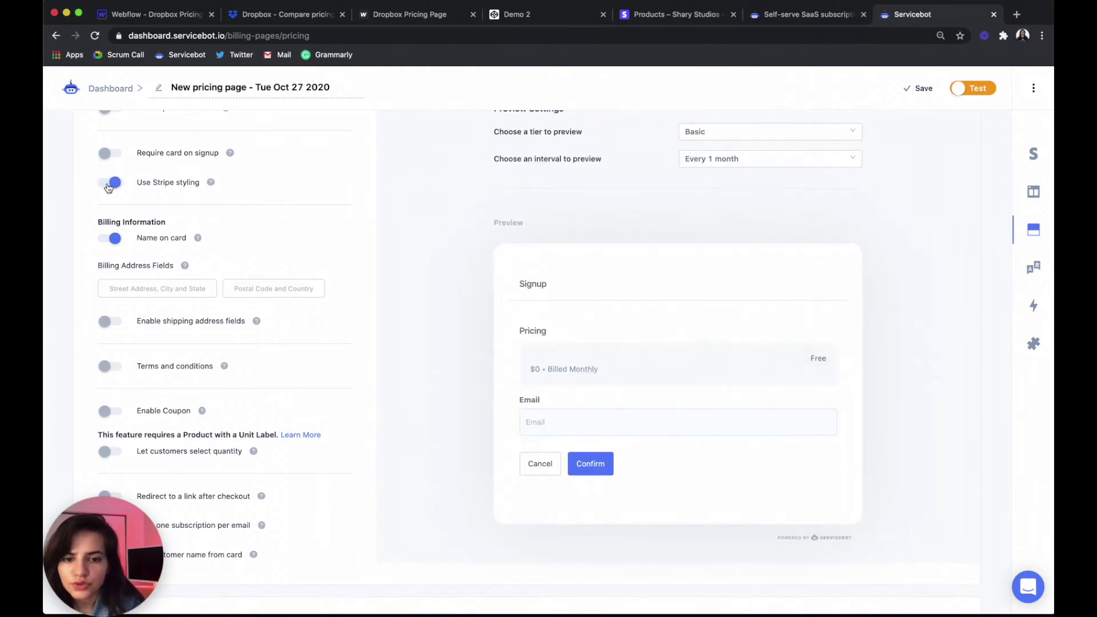
Step: Preview the checkout for the Plus tier at $11.99 per month
{"action": "scroll", "coordinate": [108, 188], "scroll_direction": "up", "scroll_amount": 1}
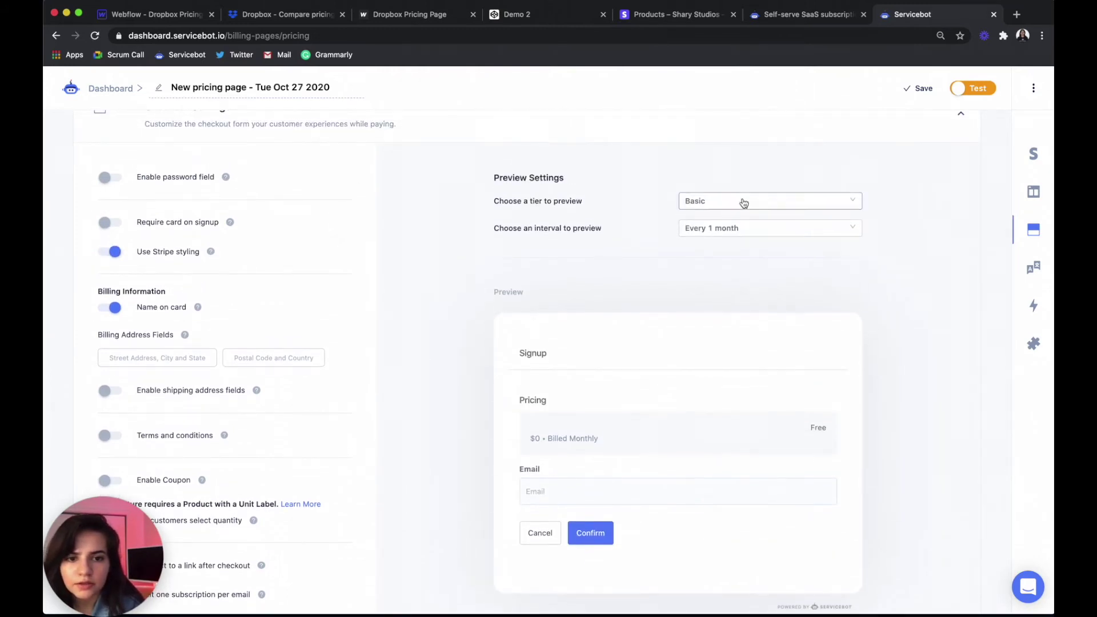
{"action": "scroll", "coordinate": [740, 246], "scroll_direction": "up", "scroll_amount": 2}
{"action": "scroll", "coordinate": [732, 306], "scroll_direction": "down", "scroll_amount": 2}
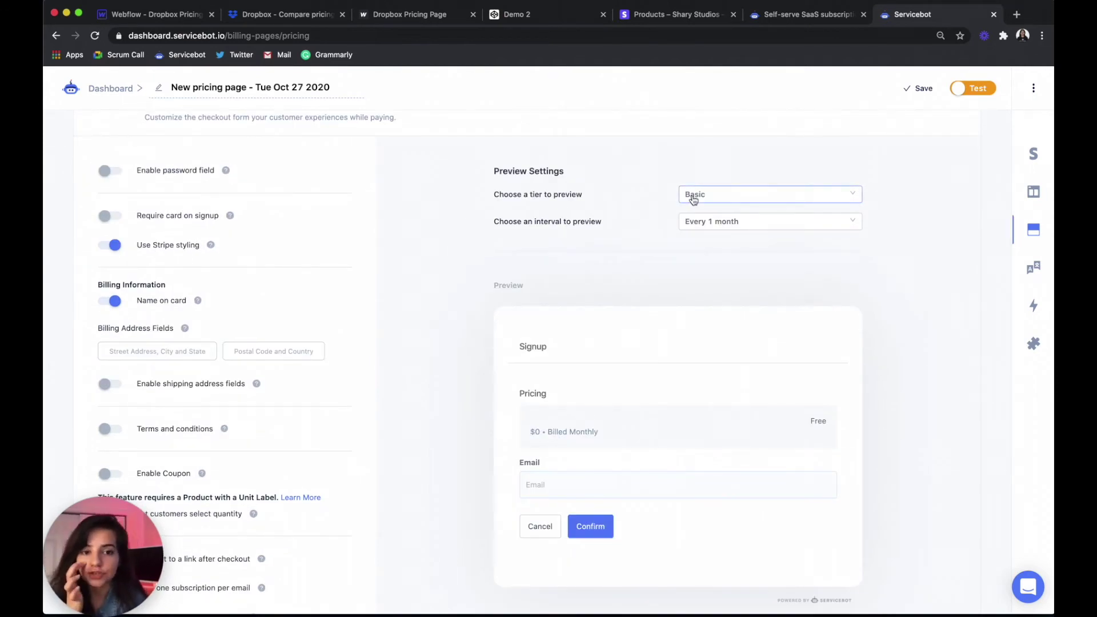
{"action": "left_click", "coordinate": [693, 197]}
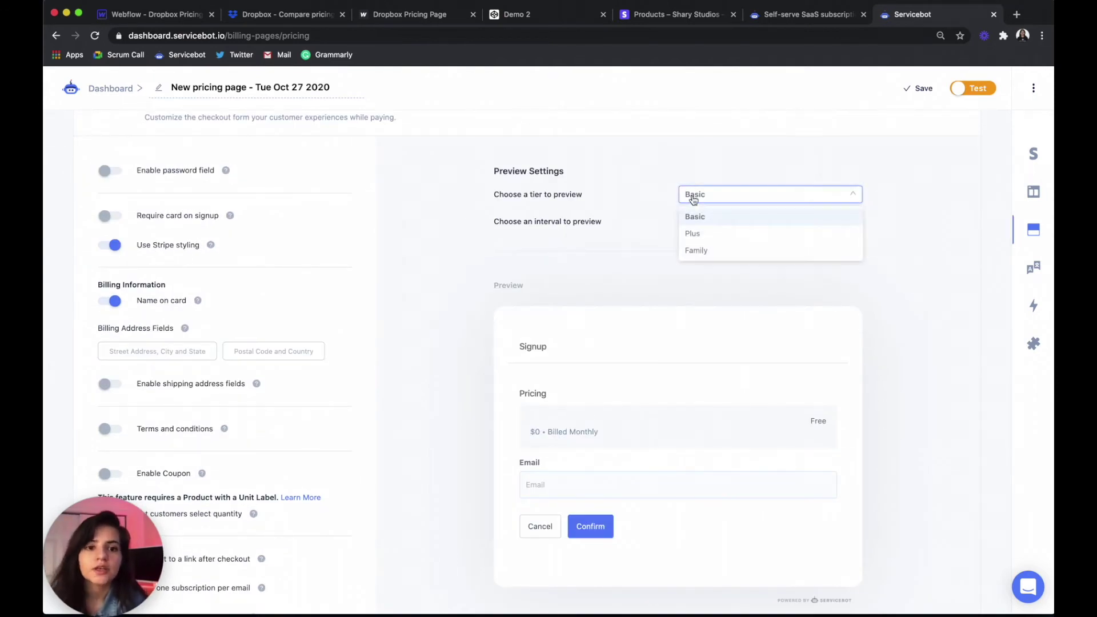
{"action": "left_click", "coordinate": [696, 235]}
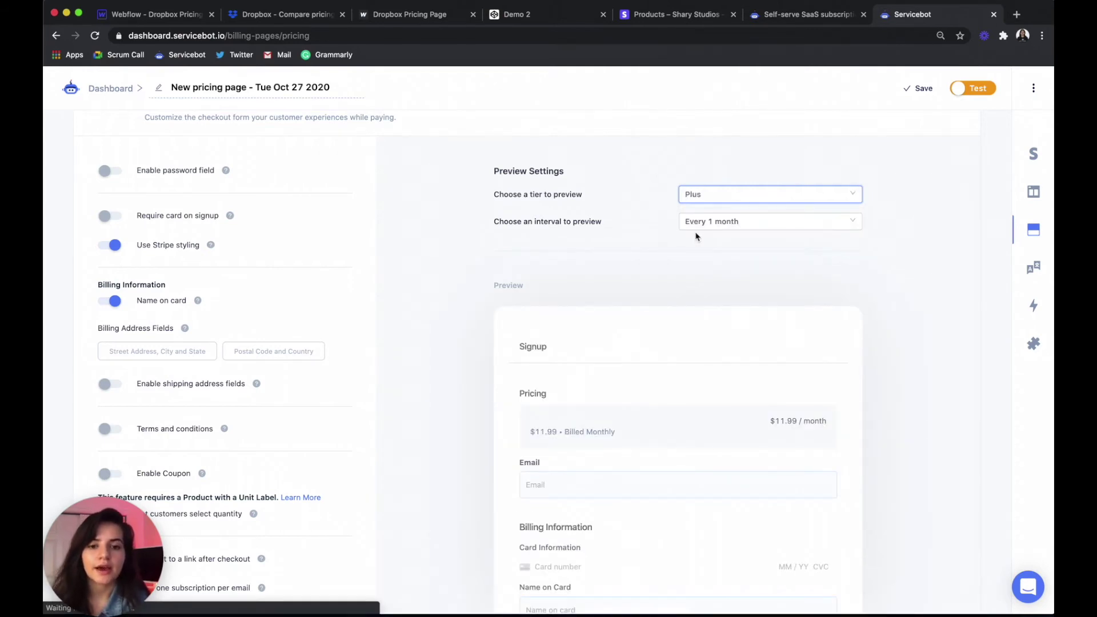
{"action": "scroll", "coordinate": [696, 235], "scroll_direction": "down", "scroll_amount": 3}
{"action": "scroll", "coordinate": [696, 235], "scroll_direction": "down", "scroll_amount": 2}
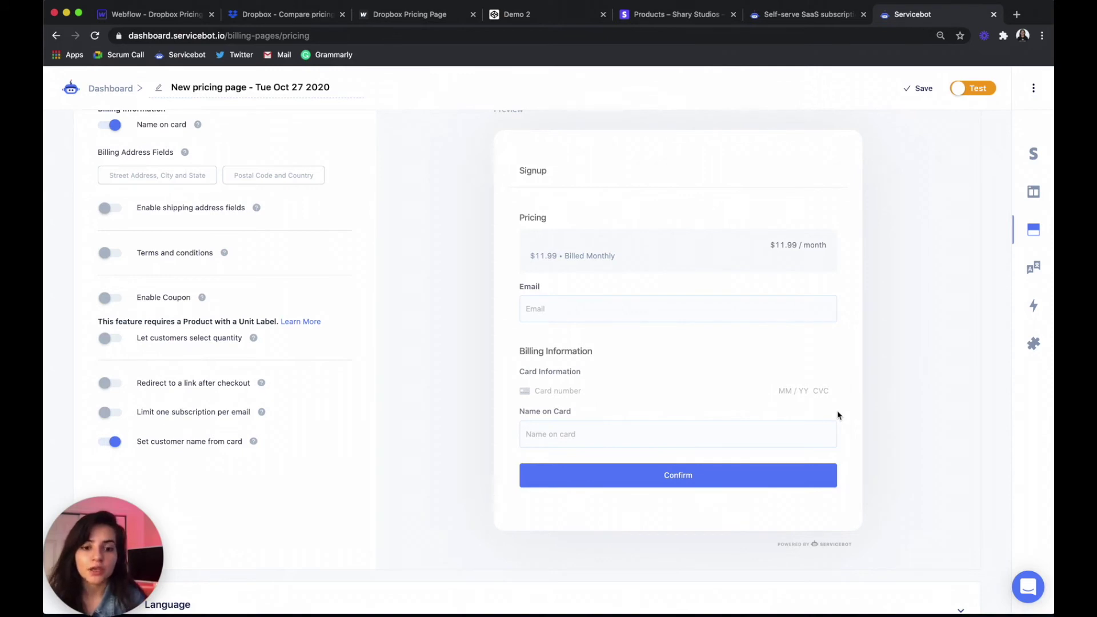
{"action": "scroll", "coordinate": [375, 384], "scroll_direction": "down", "scroll_amount": 5}
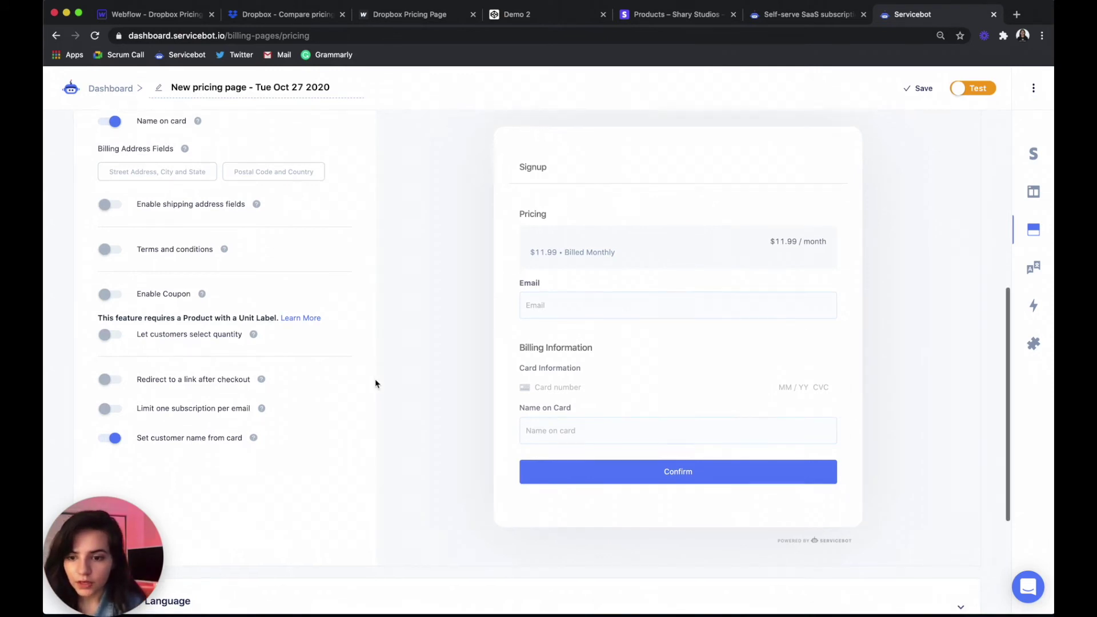
Step: Expand the Language and Advanced developer settings sections
{"action": "left_click", "coordinate": [431, 417]}
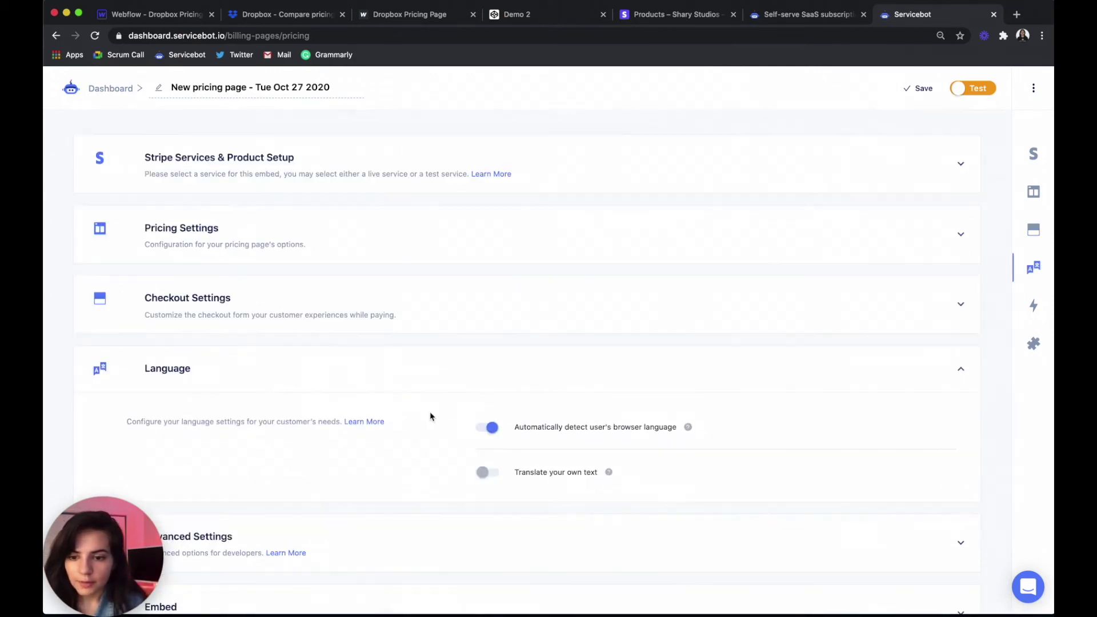
{"action": "left_click", "coordinate": [422, 481]}
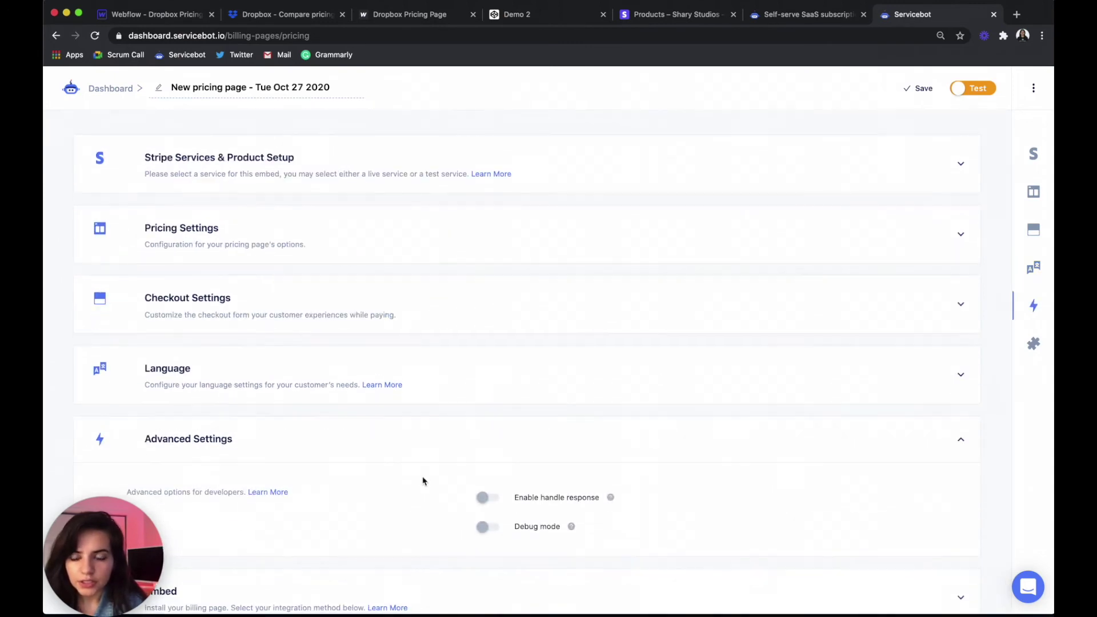
{"action": "scroll", "coordinate": [422, 481], "scroll_direction": "down", "scroll_amount": 1}
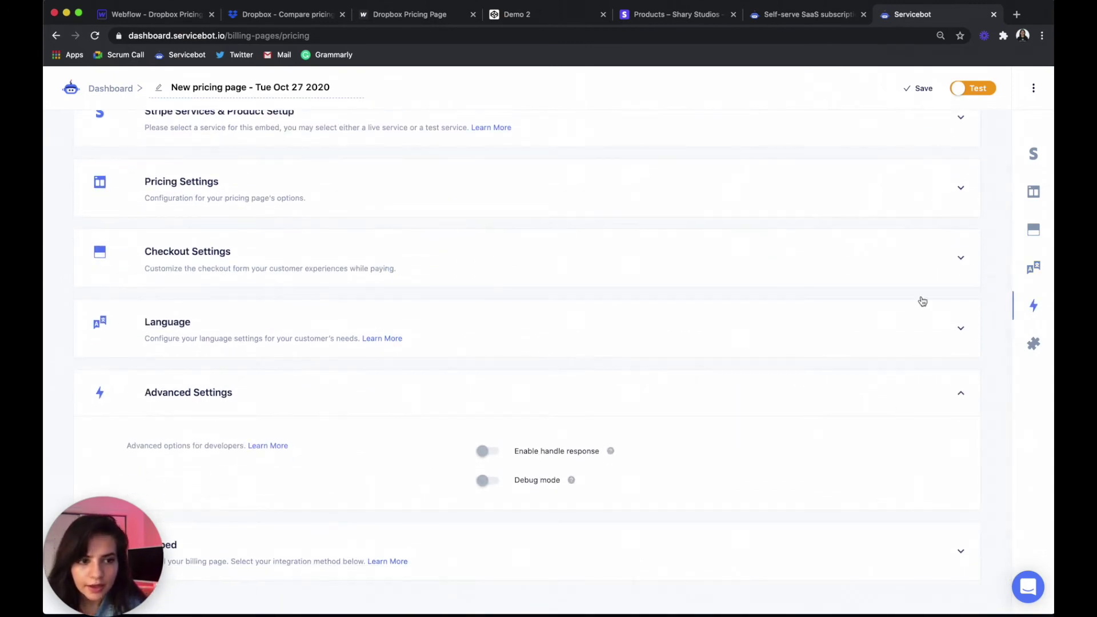
Step: Save the pricing page and copy its HTML embed code
{"action": "left_click", "coordinate": [840, 551]}
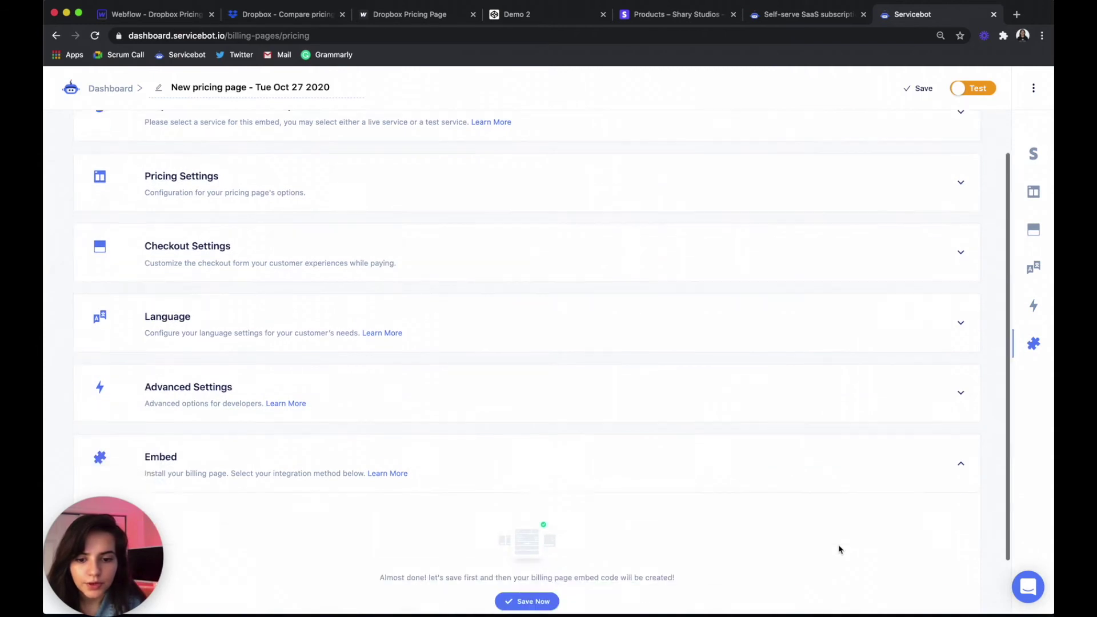
{"action": "left_click", "coordinate": [528, 538]}
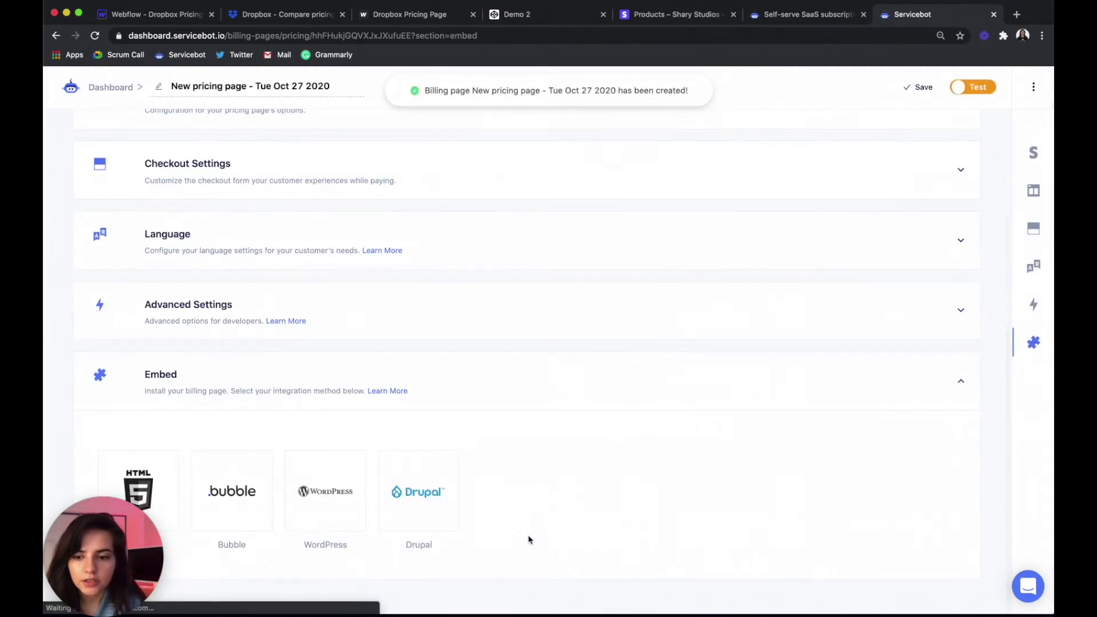
{"action": "left_click", "coordinate": [170, 475]}
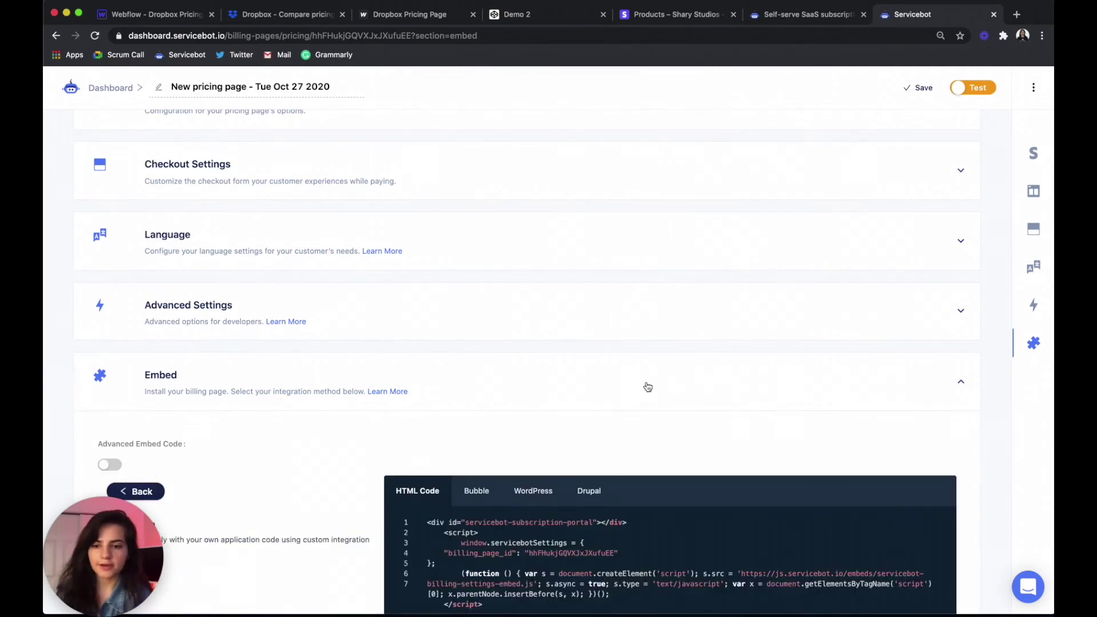
{"action": "scroll", "coordinate": [646, 386], "scroll_direction": "down", "scroll_amount": 3}
{"action": "left_click", "coordinate": [906, 502]}
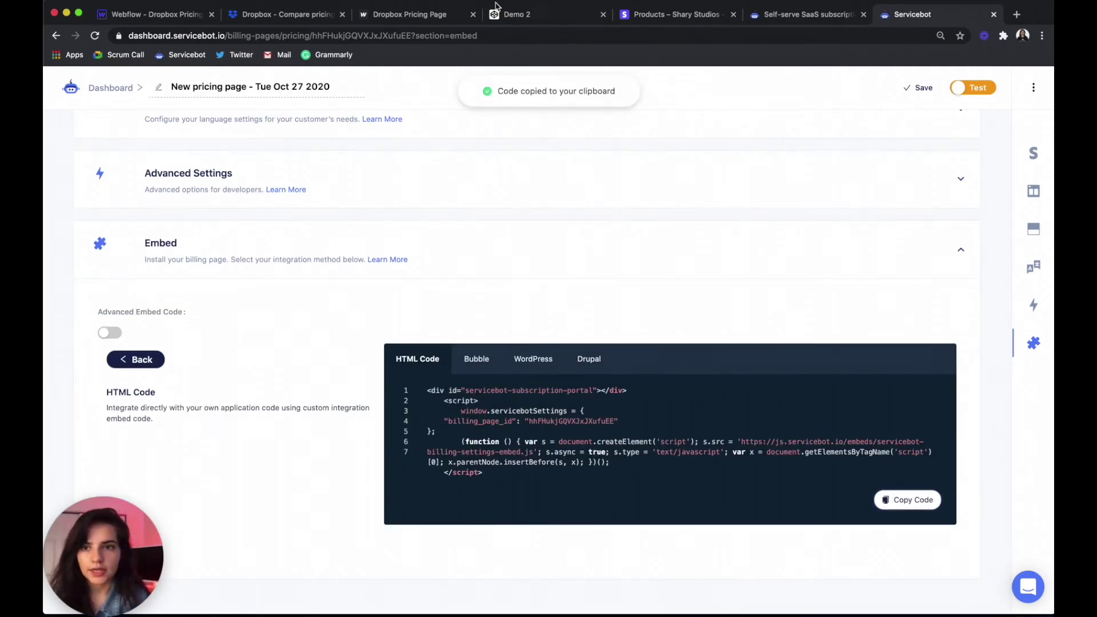
Step: Replace the Monthly Pricing embed's code with the new Servicebot embed code and save it
{"action": "left_click", "coordinate": [140, 22]}
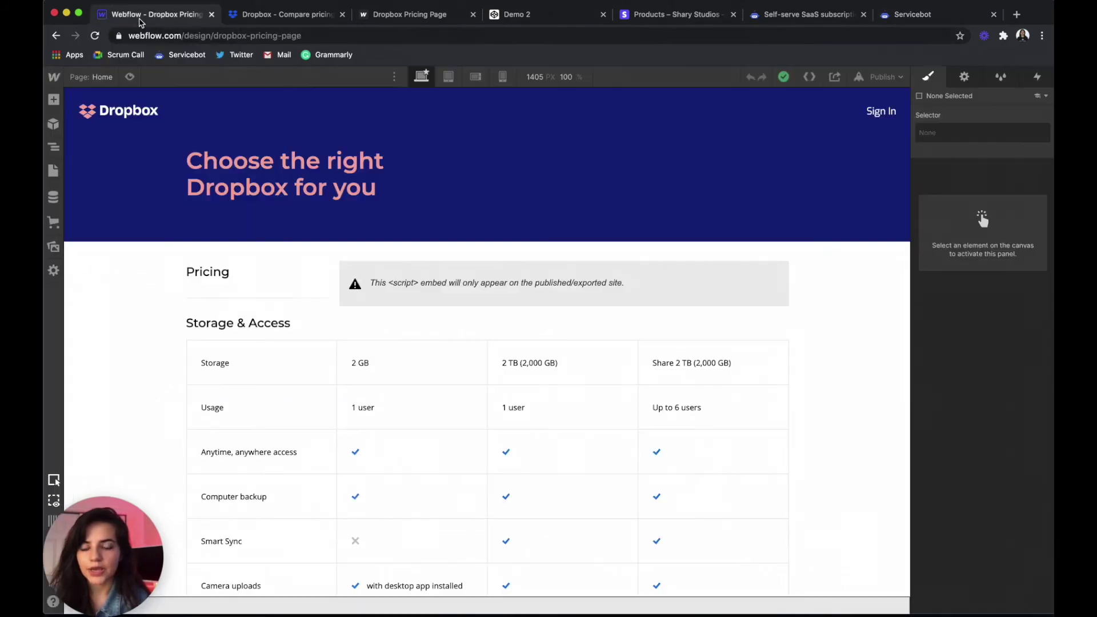
{"action": "left_click", "coordinate": [503, 292]}
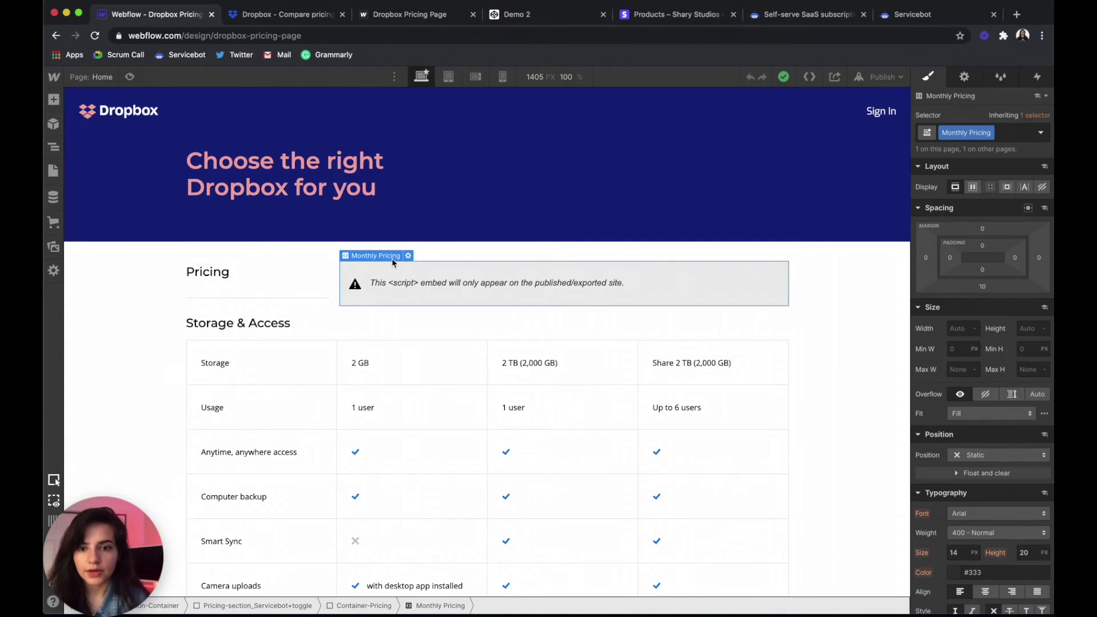
{"action": "mouse_move", "coordinate": [393, 263]}
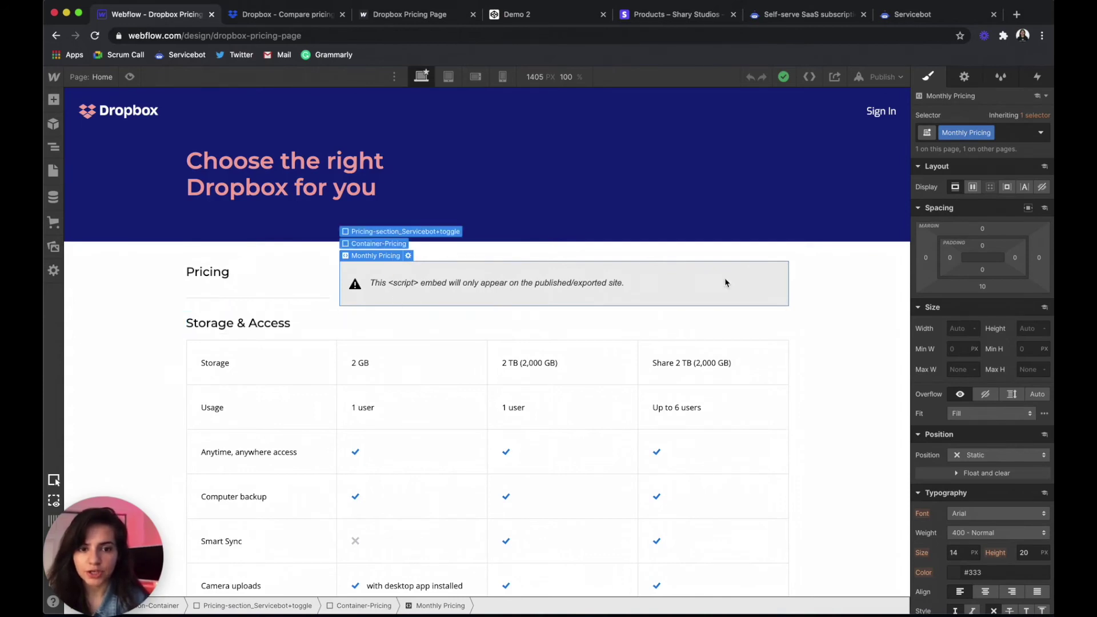
{"action": "left_click", "coordinate": [409, 257]}
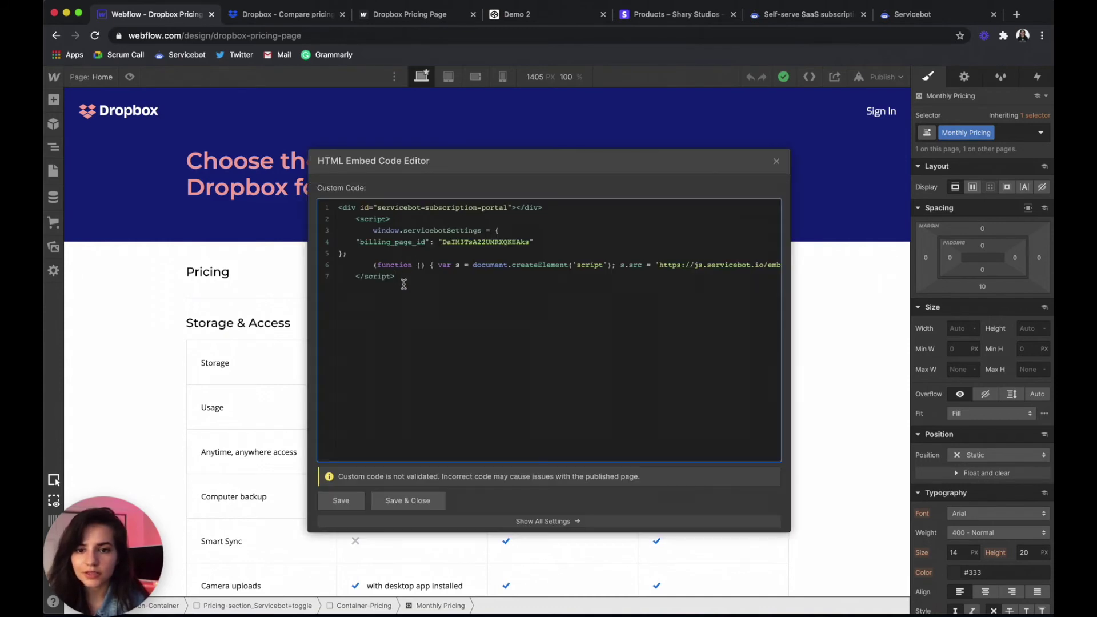
{"action": "key", "text": "super+a"}
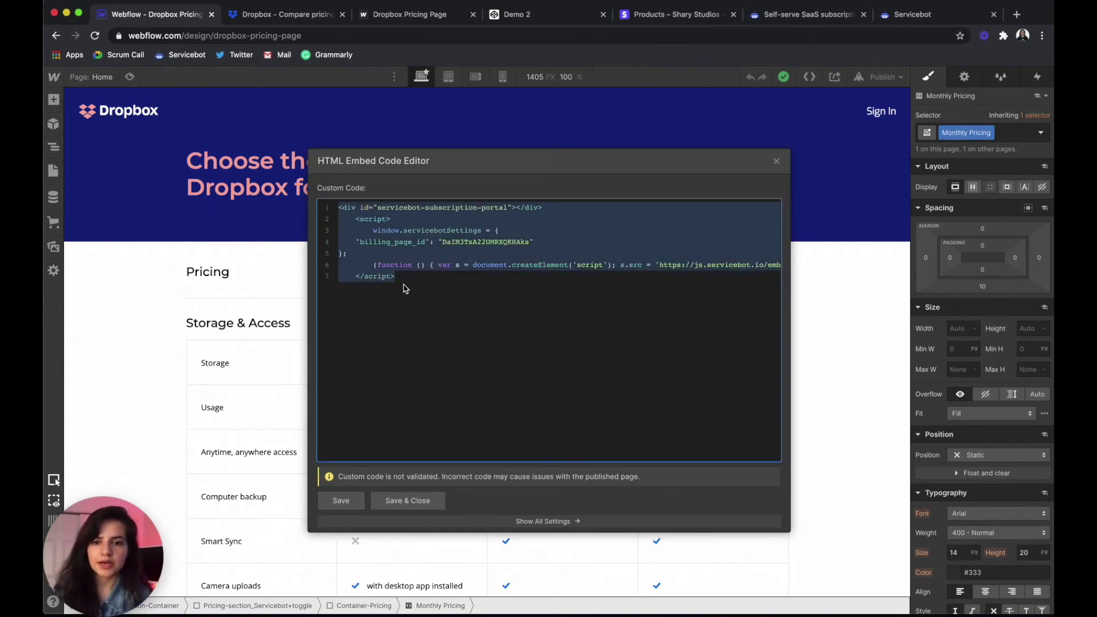
{"action": "key", "text": "super+v"}
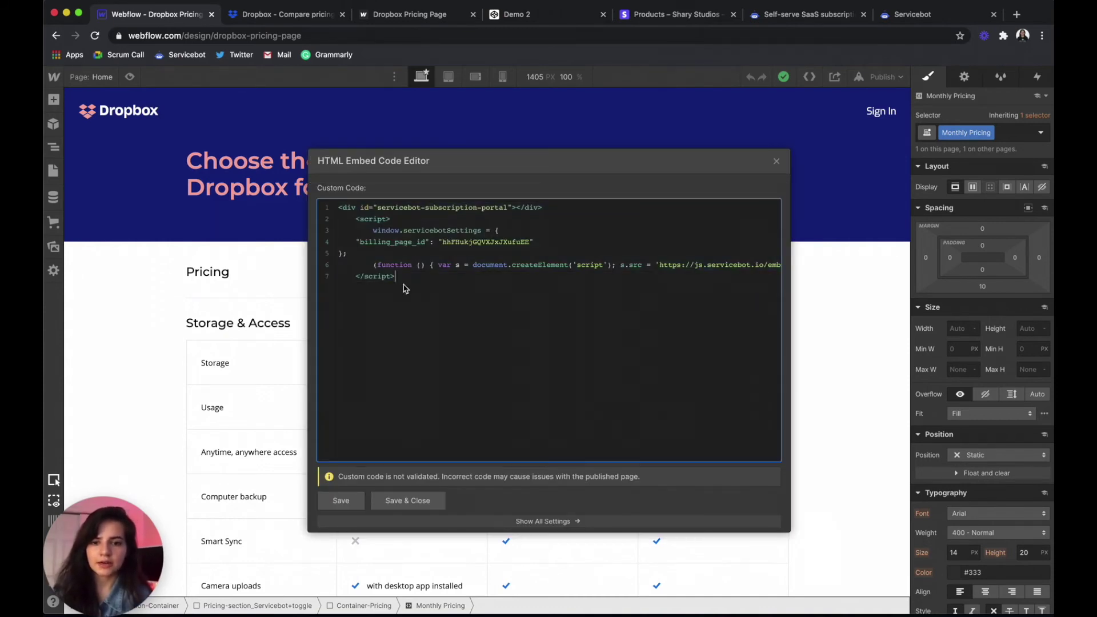
{"action": "left_click", "coordinate": [408, 503]}
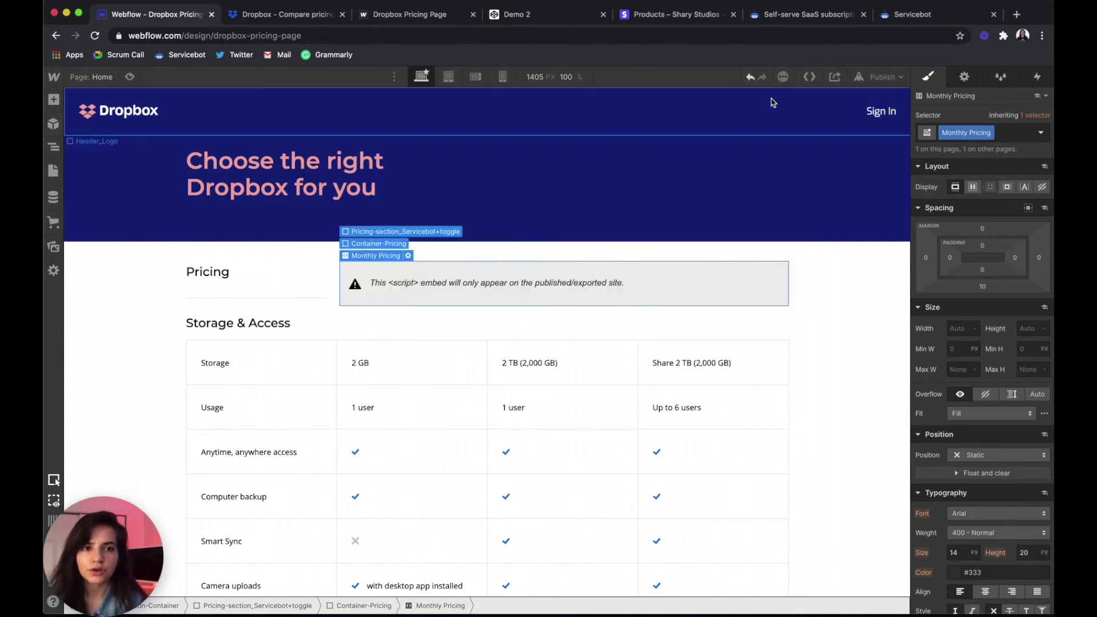
Step: Publish the site to its webflow.io domain and bring up the live pricing page
{"action": "left_click", "coordinate": [891, 83]}
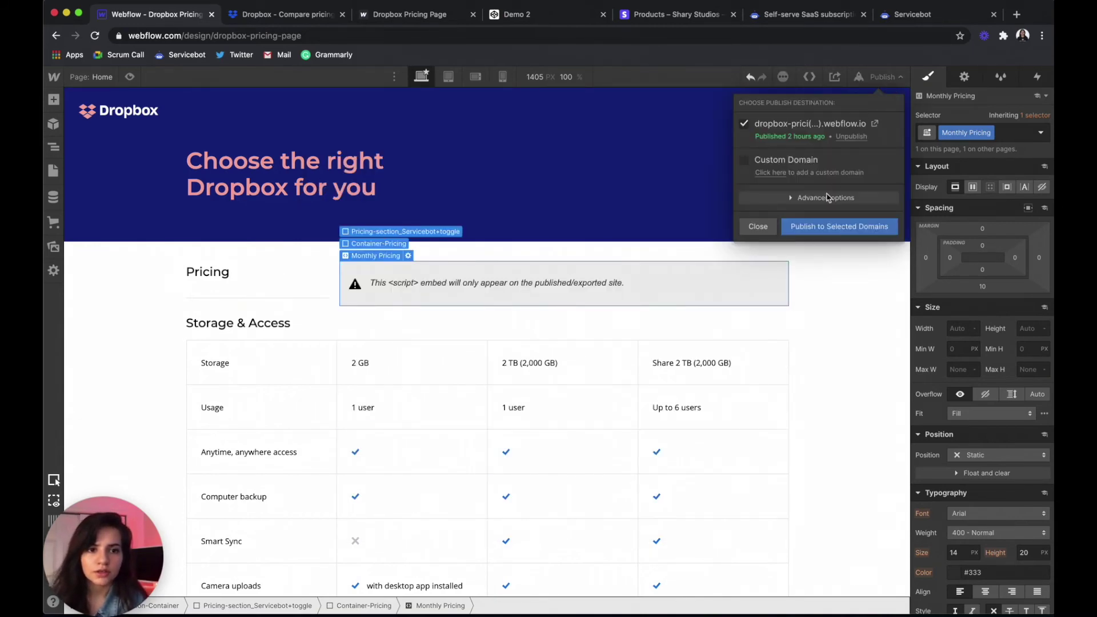
{"action": "left_click", "coordinate": [817, 227]}
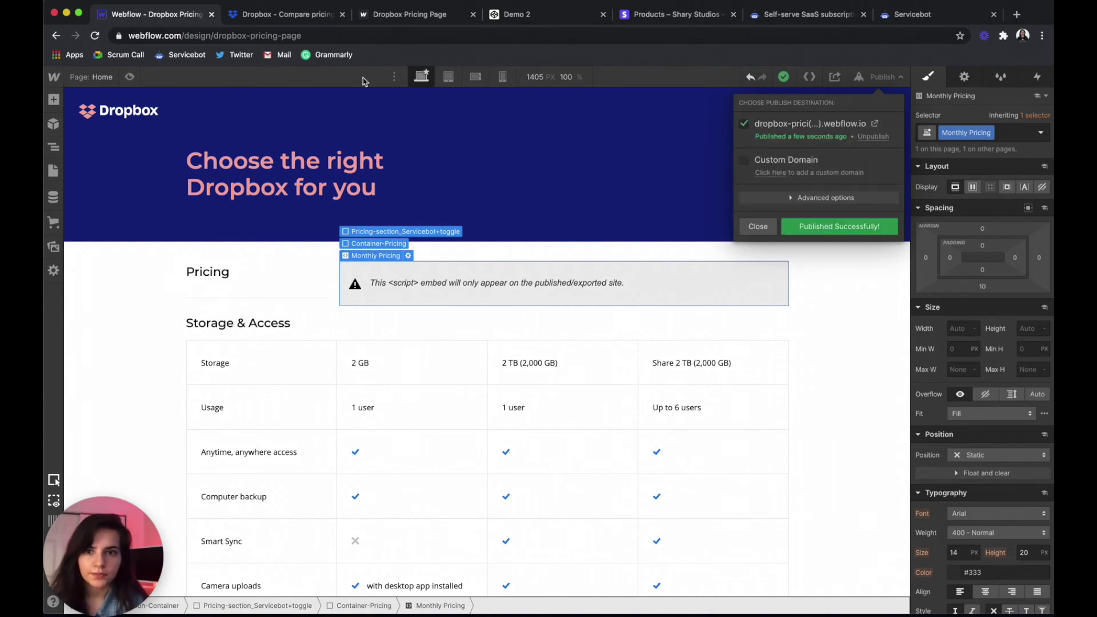
{"action": "left_click", "coordinate": [398, 15]}
{"action": "left_click", "coordinate": [375, 31]}
Step: Reload the live pricing page and scroll through the Basic Free, Plus $9.99 and Family $16.99 plans
{"action": "key", "text": "Return"}
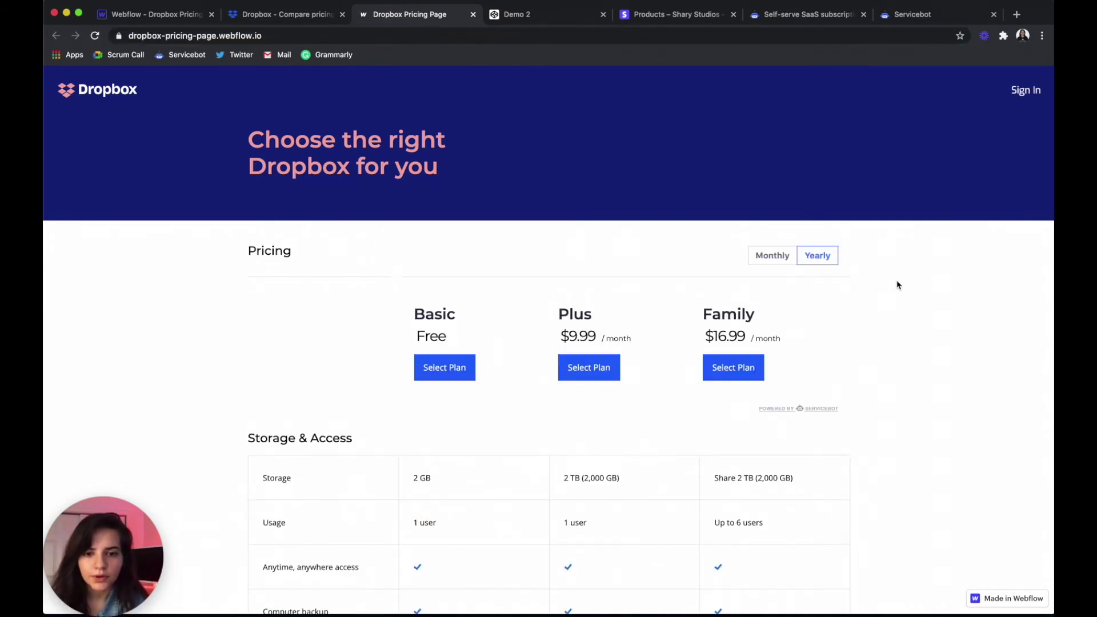
{"action": "scroll", "coordinate": [898, 284], "scroll_direction": "down", "scroll_amount": 5}
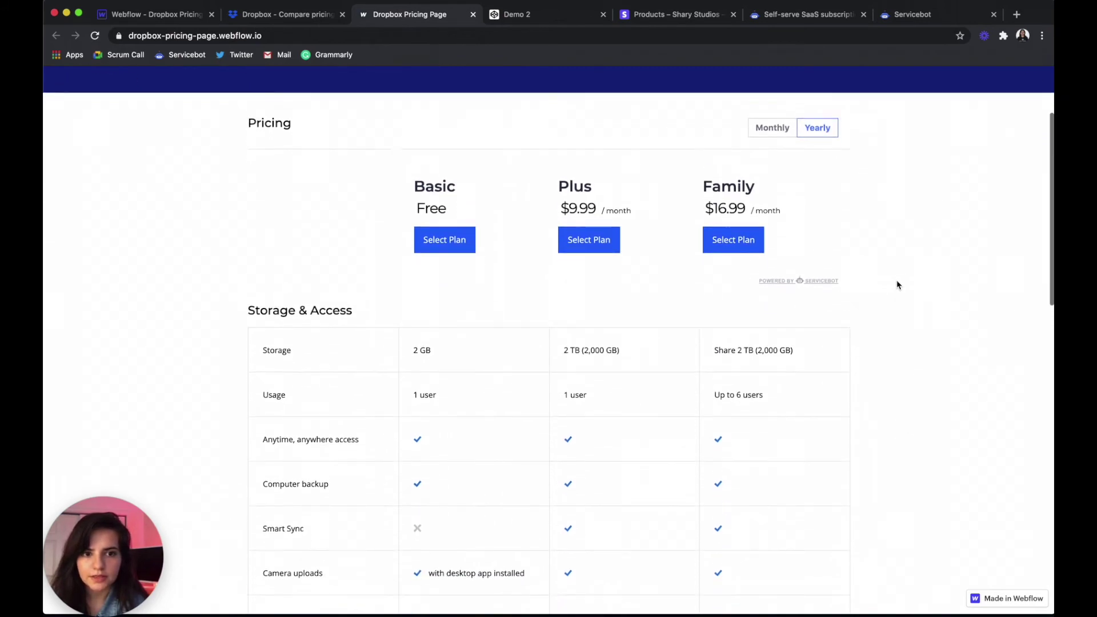
{"action": "scroll", "coordinate": [897, 284], "scroll_direction": "down", "scroll_amount": 8}
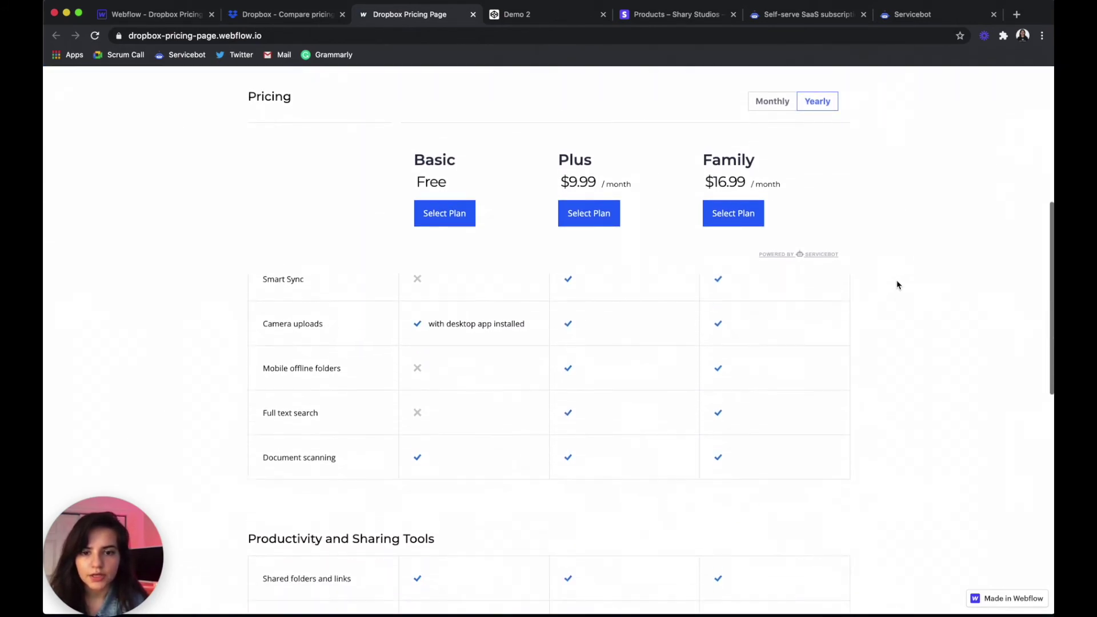
{"action": "scroll", "coordinate": [897, 285], "scroll_direction": "down", "scroll_amount": 10}
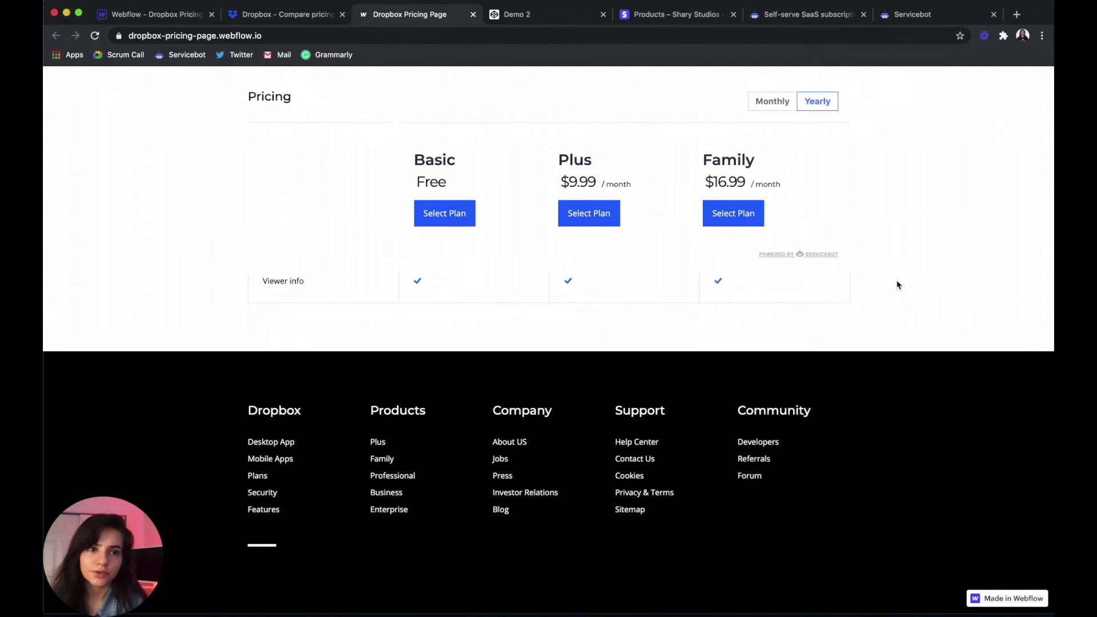
{"action": "scroll", "coordinate": [898, 285], "scroll_direction": "up", "scroll_amount": 15}
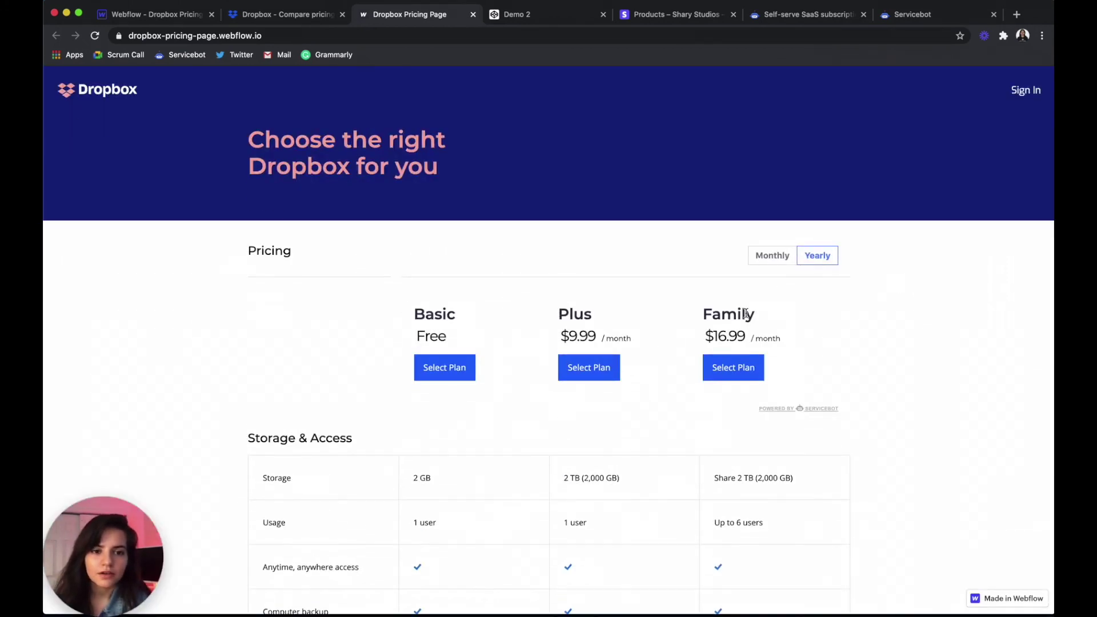
{"action": "scroll", "coordinate": [627, 368], "scroll_direction": "down", "scroll_amount": 3}
{"action": "scroll", "coordinate": [626, 368], "scroll_direction": "down", "scroll_amount": 3}
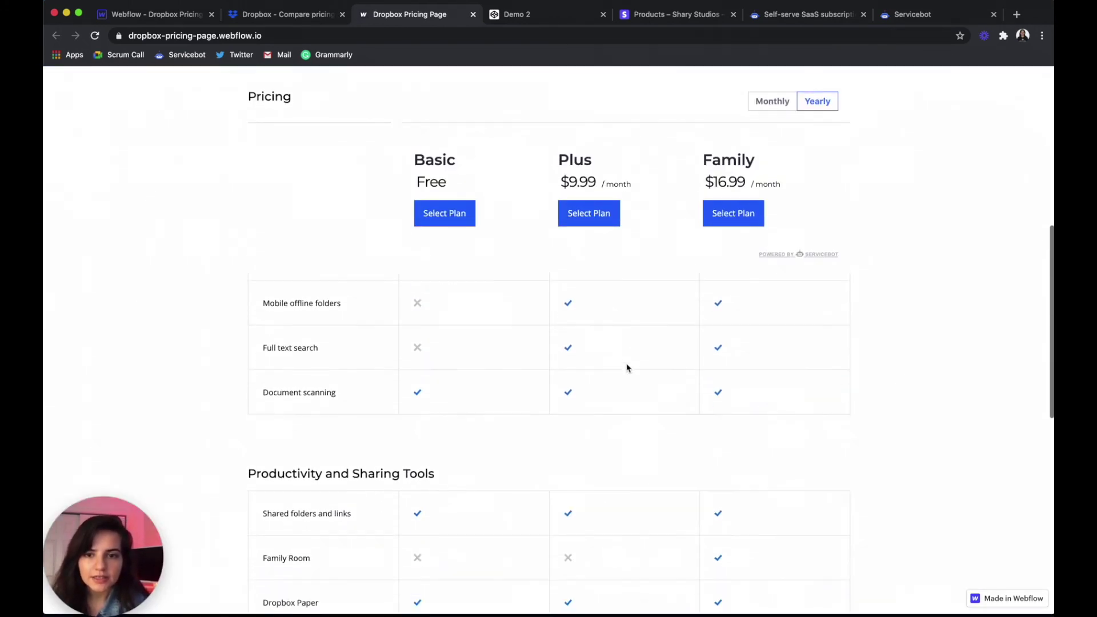
{"action": "scroll", "coordinate": [627, 367], "scroll_direction": "up", "scroll_amount": 10}
Step: Open and close the Signup Confirmation forms for the Basic and Plus plans
{"action": "left_click", "coordinate": [457, 377]}
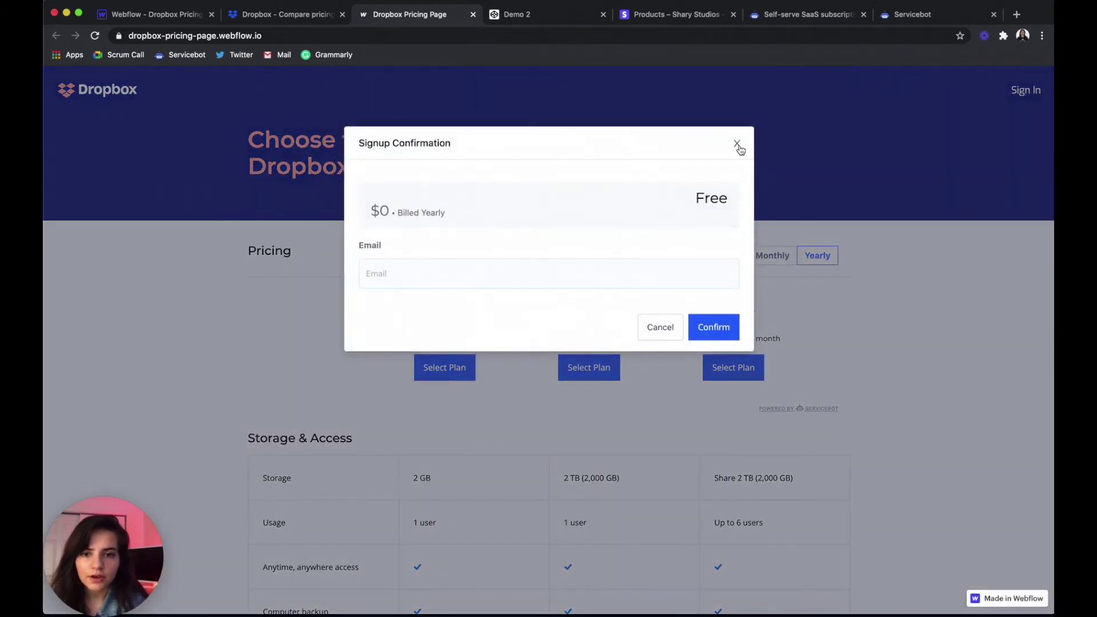
{"action": "left_click", "coordinate": [737, 146]}
{"action": "left_click", "coordinate": [441, 372]}
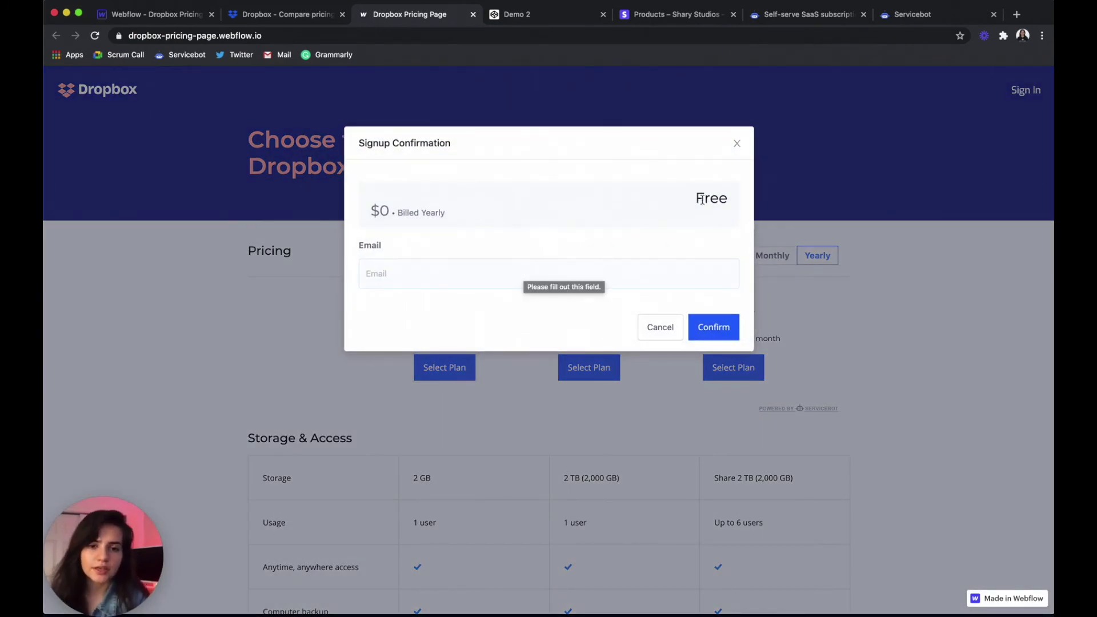
{"action": "left_click", "coordinate": [737, 144]}
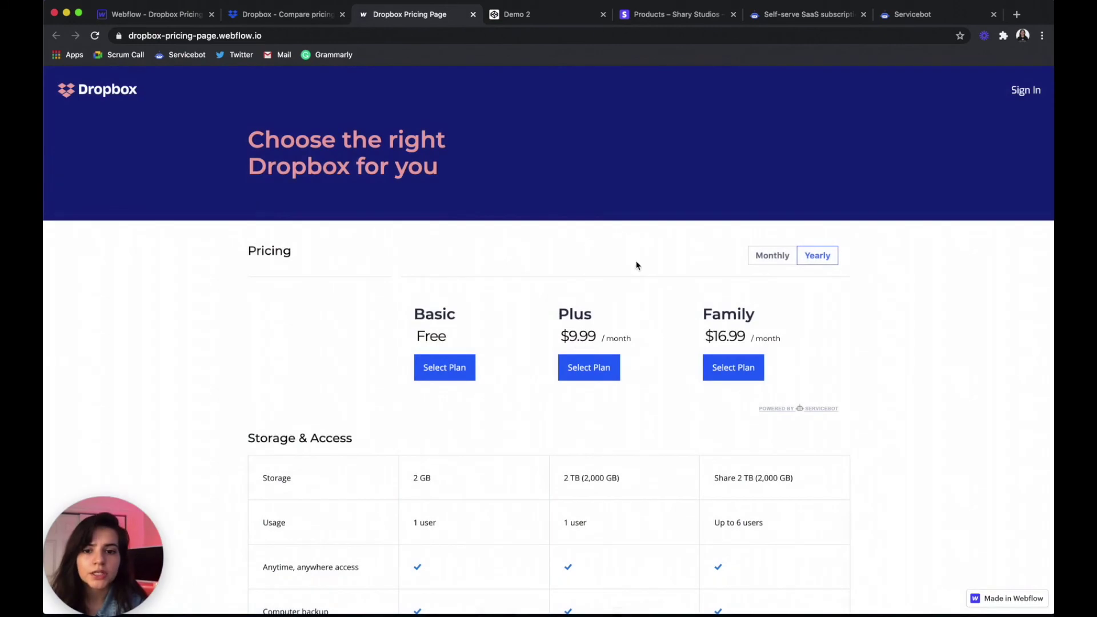
{"action": "left_click", "coordinate": [594, 372]}
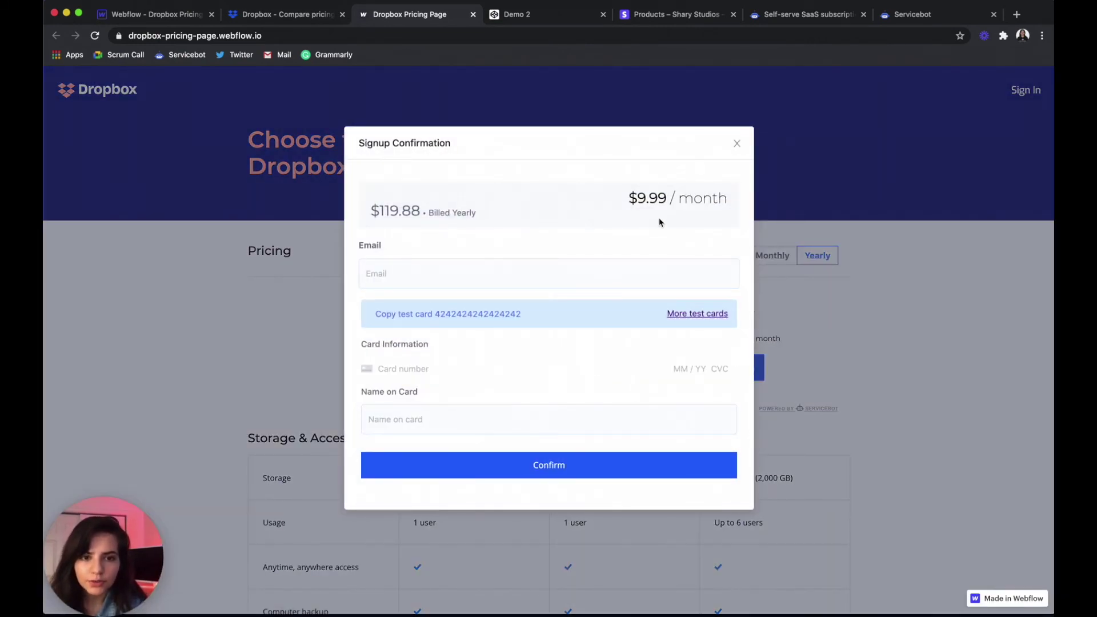
{"action": "left_click", "coordinate": [740, 143]}
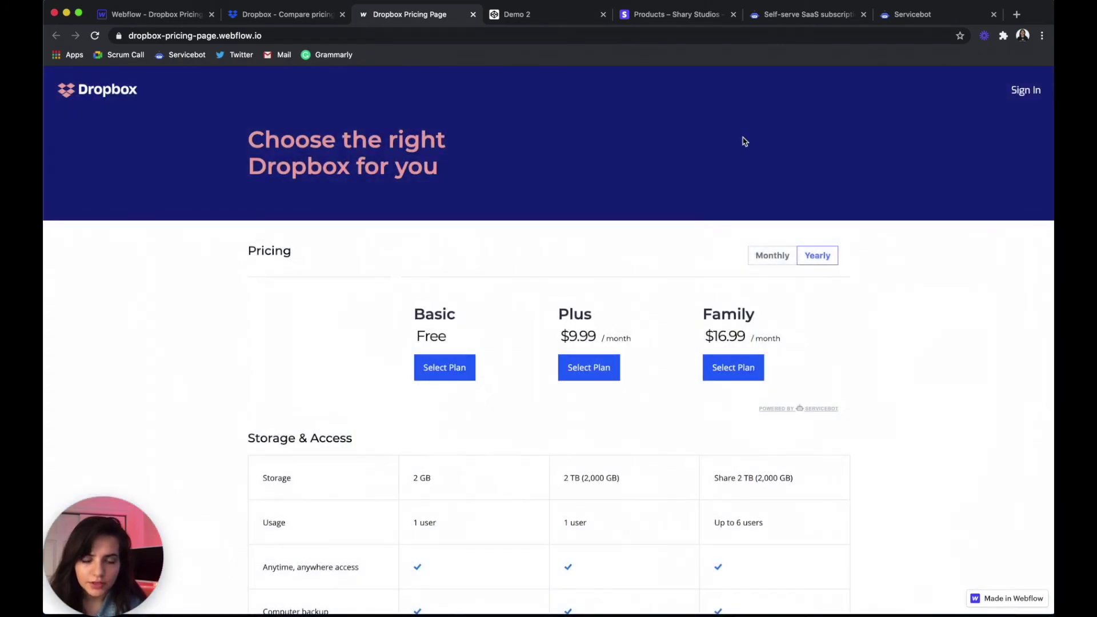
{"action": "left_click", "coordinate": [608, 376]}
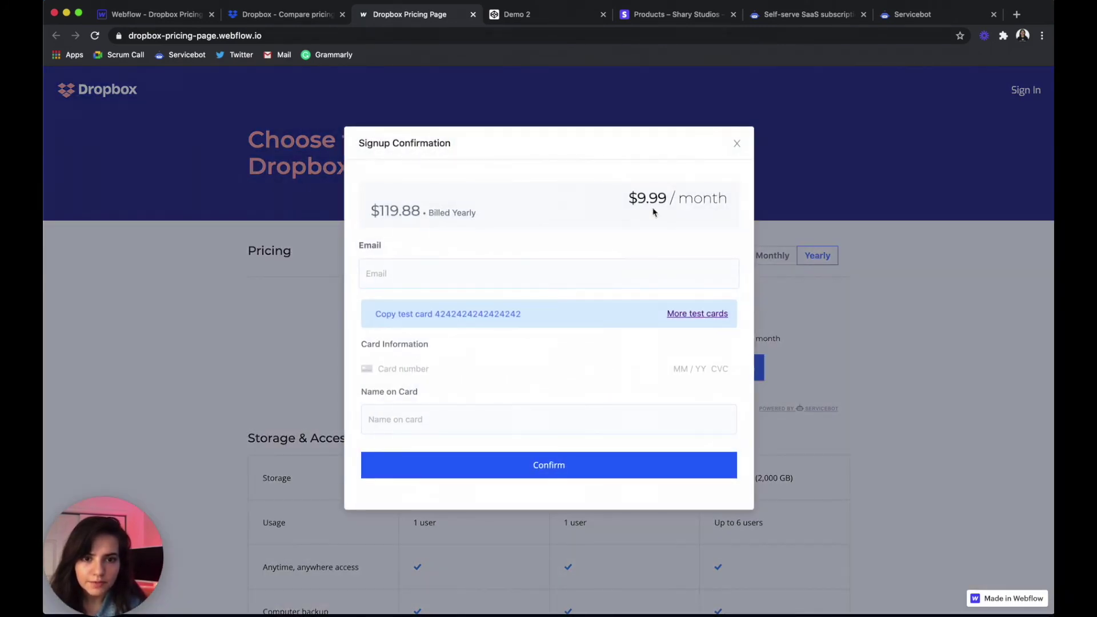
{"action": "left_click", "coordinate": [738, 144]}
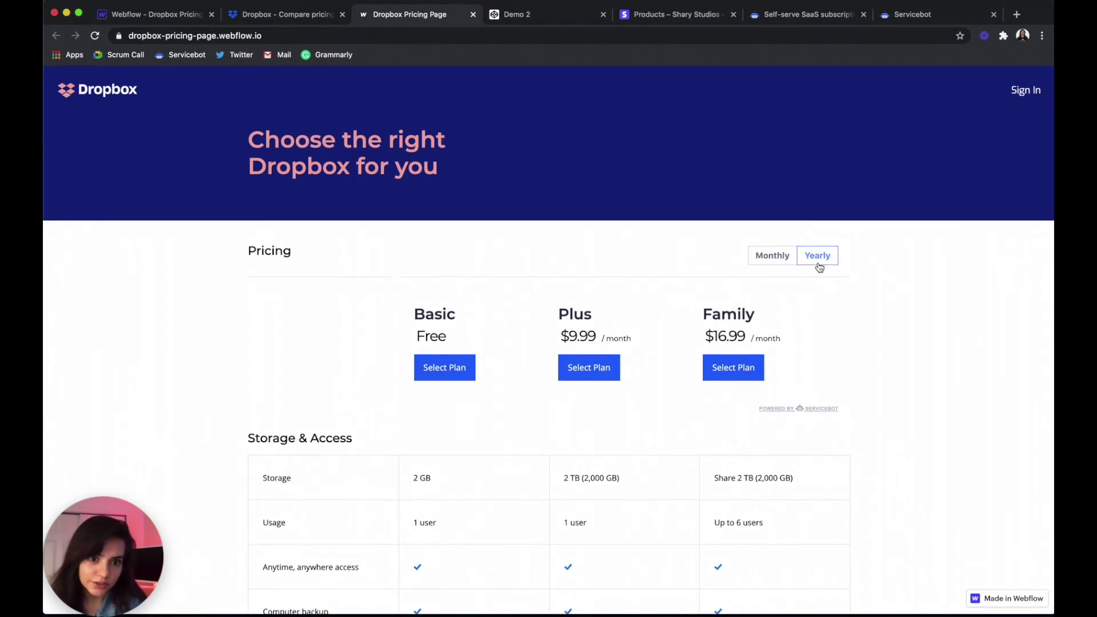
Step: Toggle between Yearly and Monthly billing, ending on Monthly at $11.99 and $19.99
{"action": "left_click", "coordinate": [782, 263]}
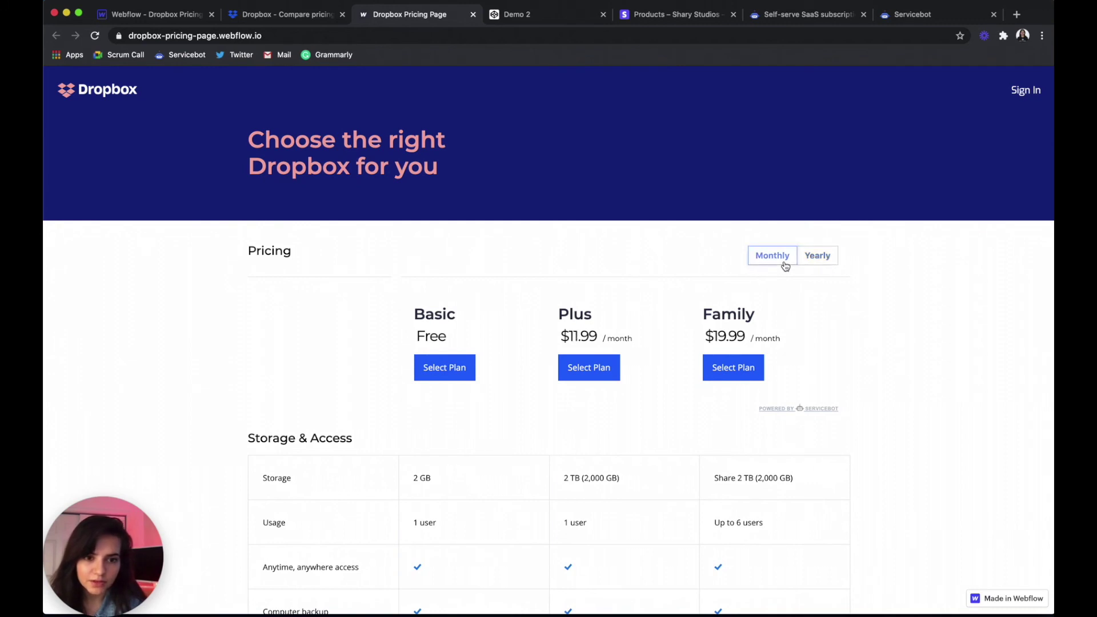
{"action": "left_click", "coordinate": [823, 260]}
{"action": "left_click", "coordinate": [779, 259]}
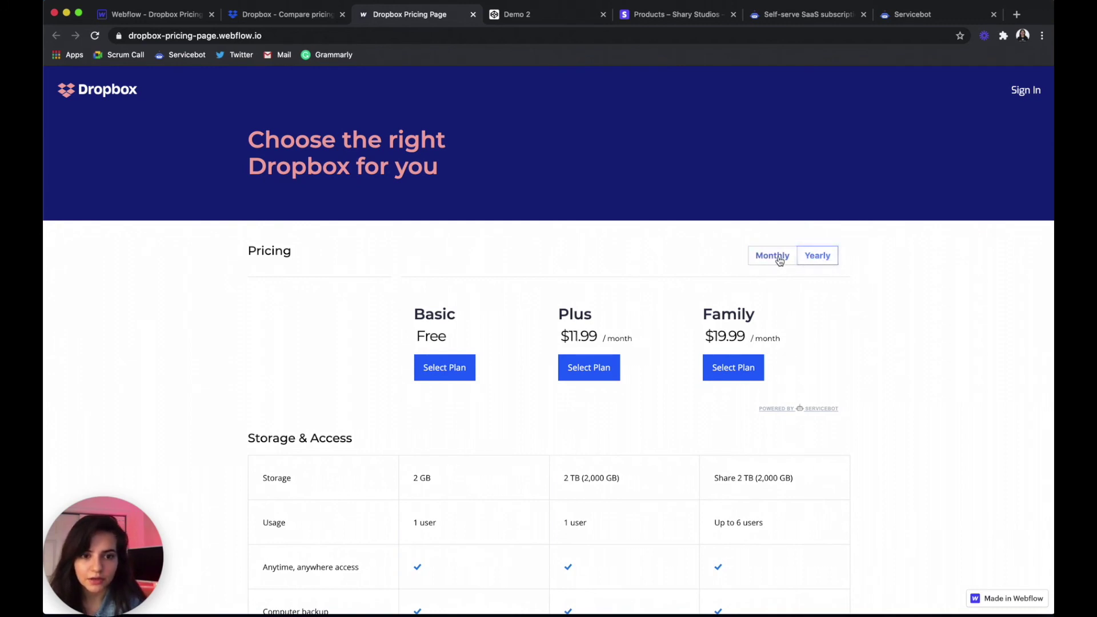
{"action": "left_click", "coordinate": [823, 256]}
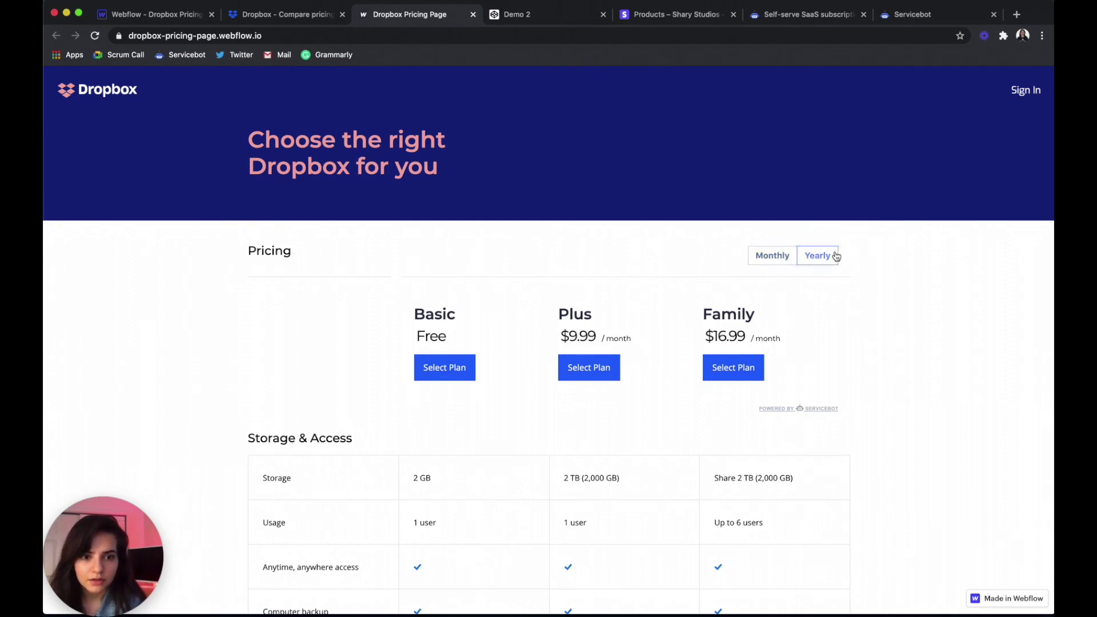
{"action": "left_click", "coordinate": [772, 259]}
{"action": "scroll", "coordinate": [777, 296], "scroll_direction": "down", "scroll_amount": 10}
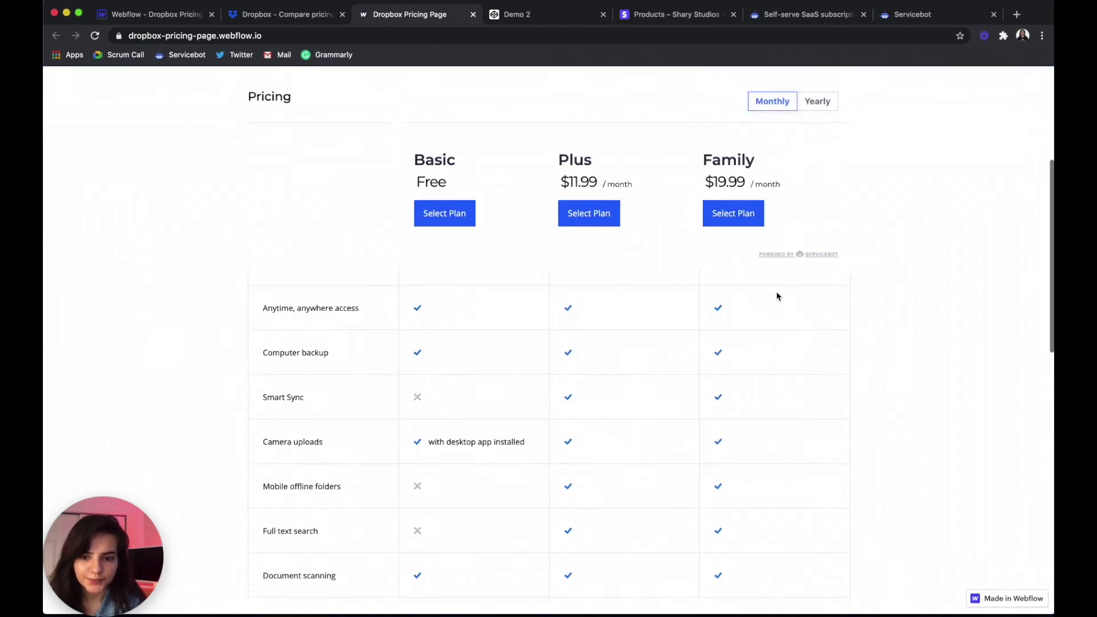
{"action": "scroll", "coordinate": [777, 297], "scroll_direction": "down", "scroll_amount": 5}
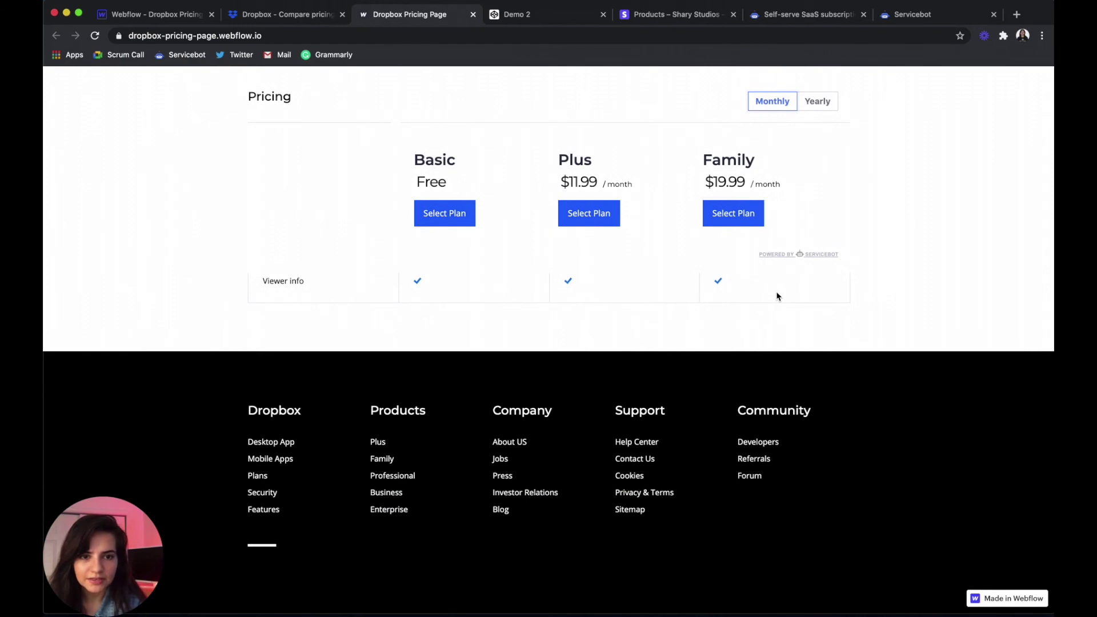
{"action": "scroll", "coordinate": [777, 297], "scroll_direction": "up", "scroll_amount": 15}
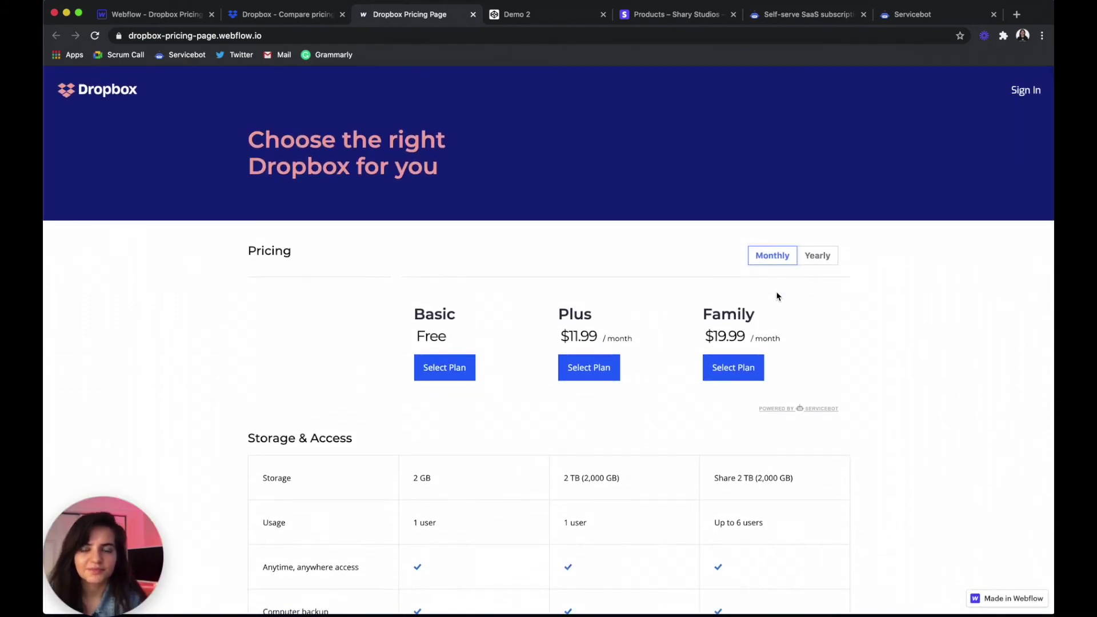